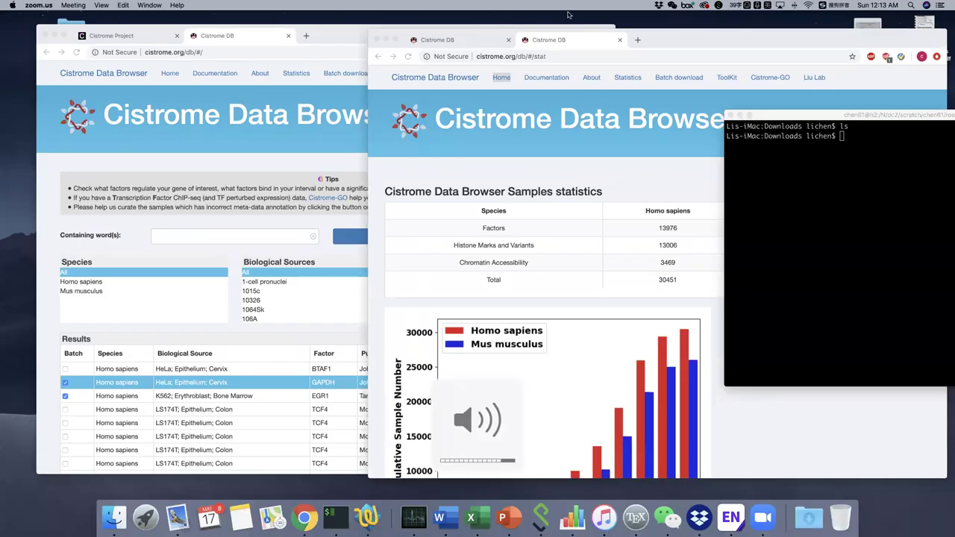
Bring the Cistrome Project homepage to the front and look over its list of applications.
left_click_drag(663, 45, 623, 43)
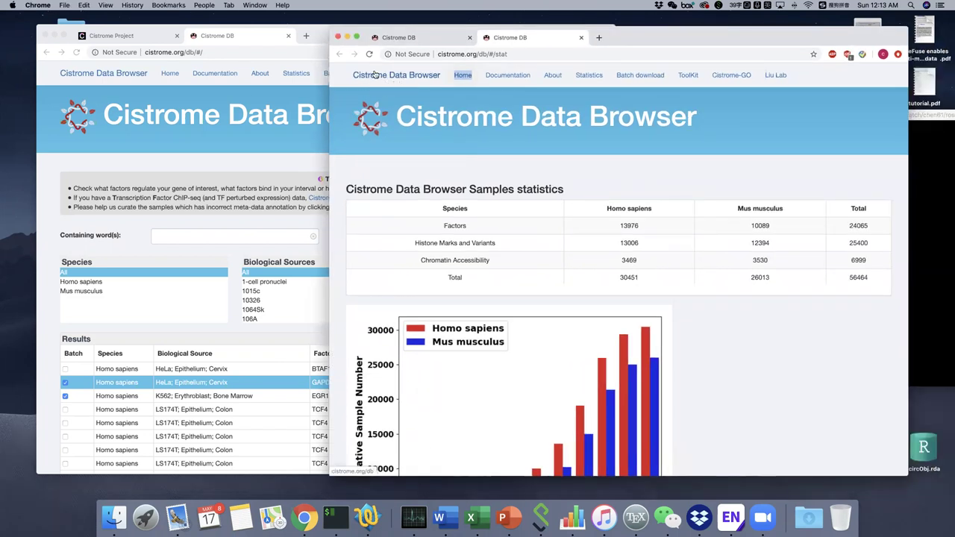
left_click(123, 35)
scroll(214, 149, "up", 3)
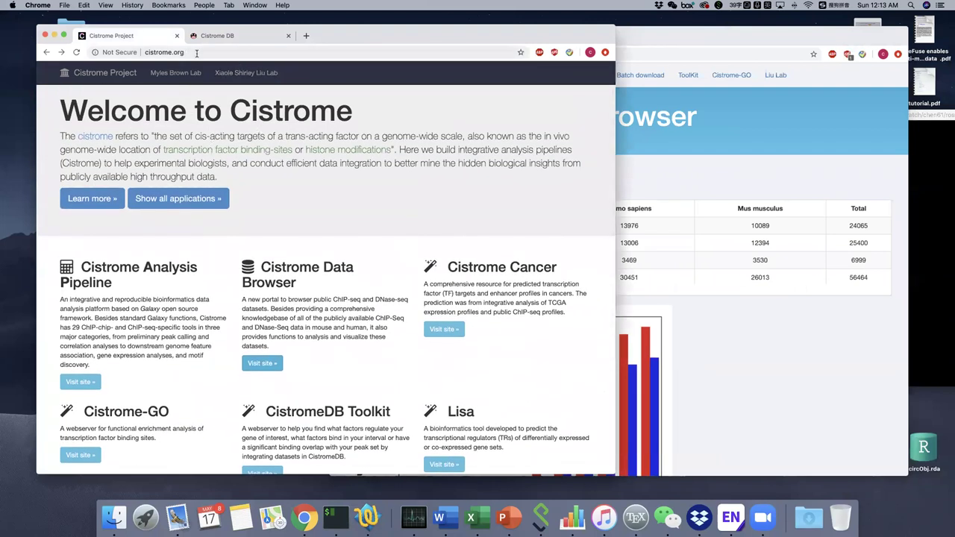
left_click_drag(329, 40, 334, 38)
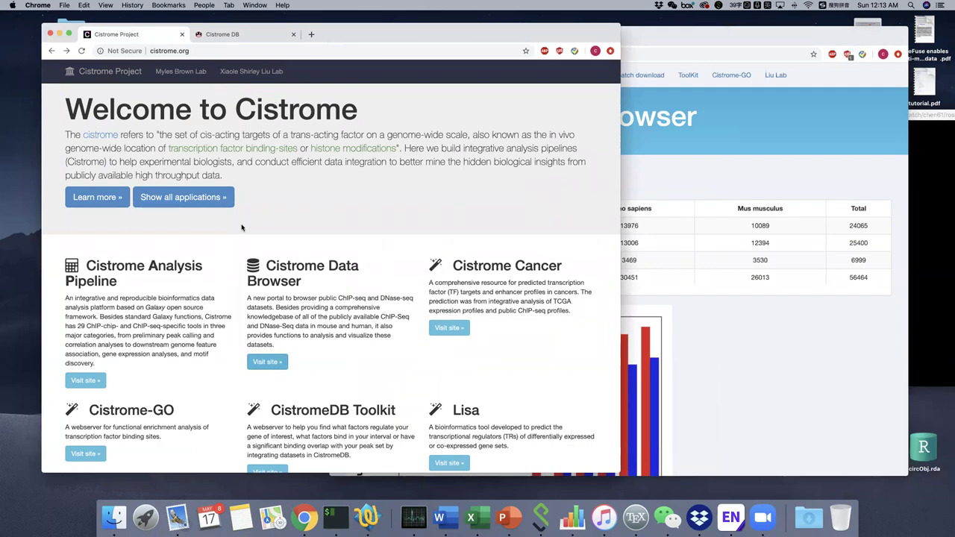
scroll(241, 227, "down", 3)
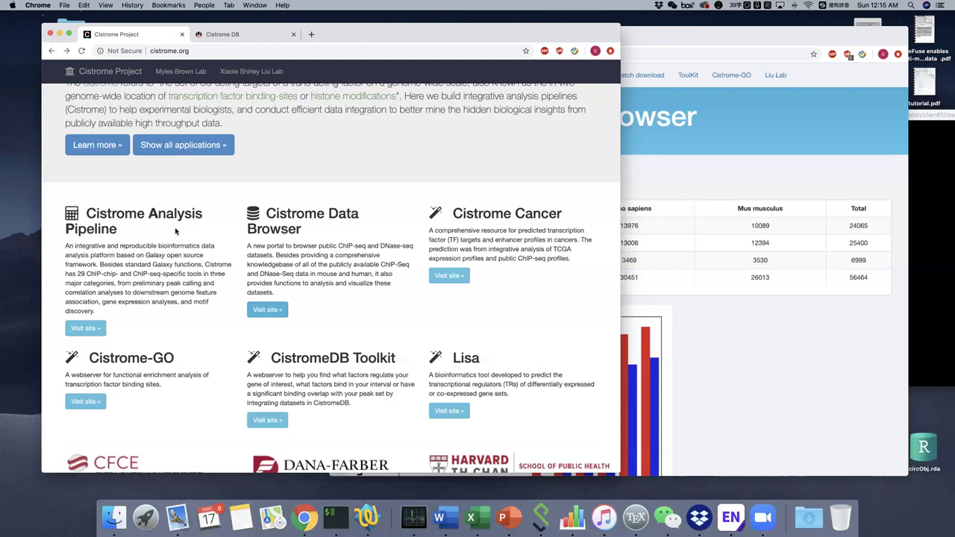
scroll(176, 231, "up", 2)
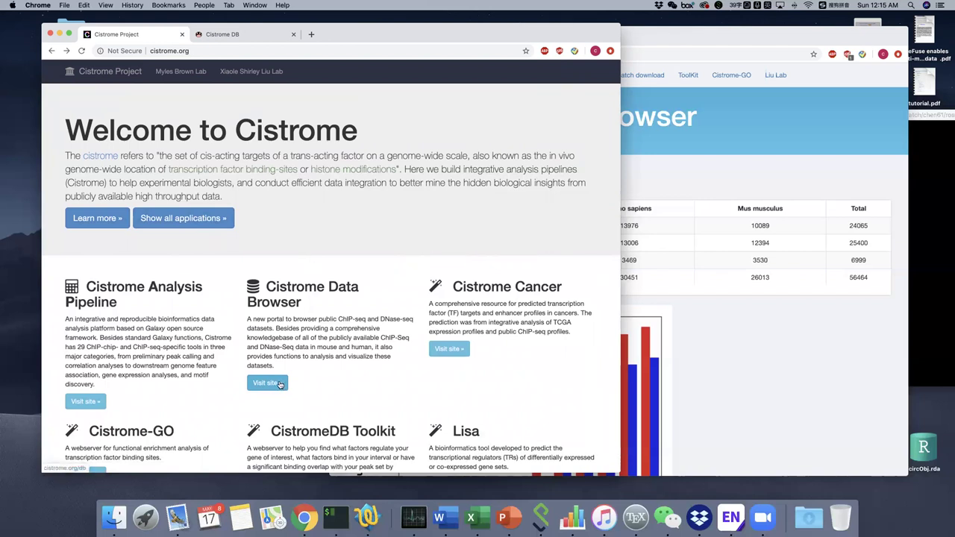
Go to the Cistrome Data Browser home page in the other window and look over the species, biological source and factor filters.
left_click_drag(686, 30, 709, 29)
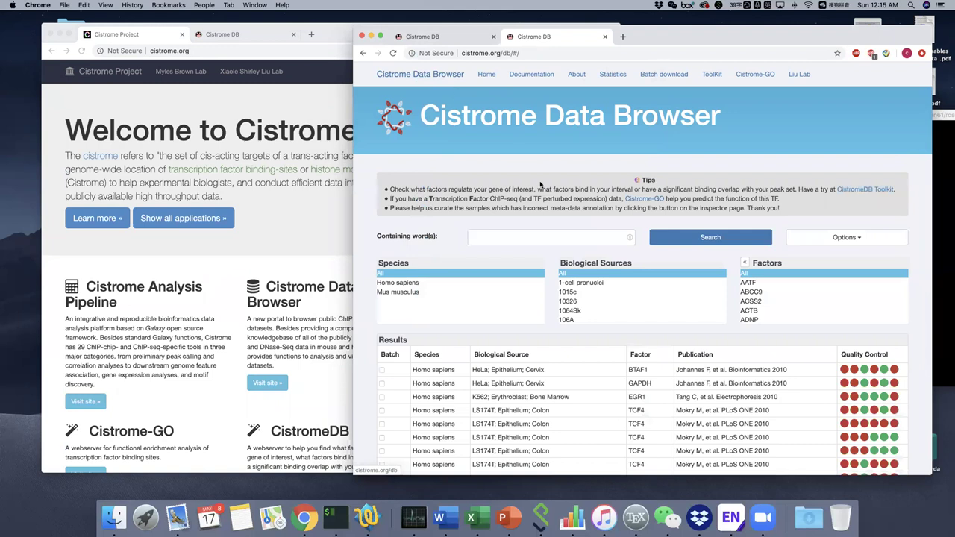
scroll(541, 184, "down", 3)
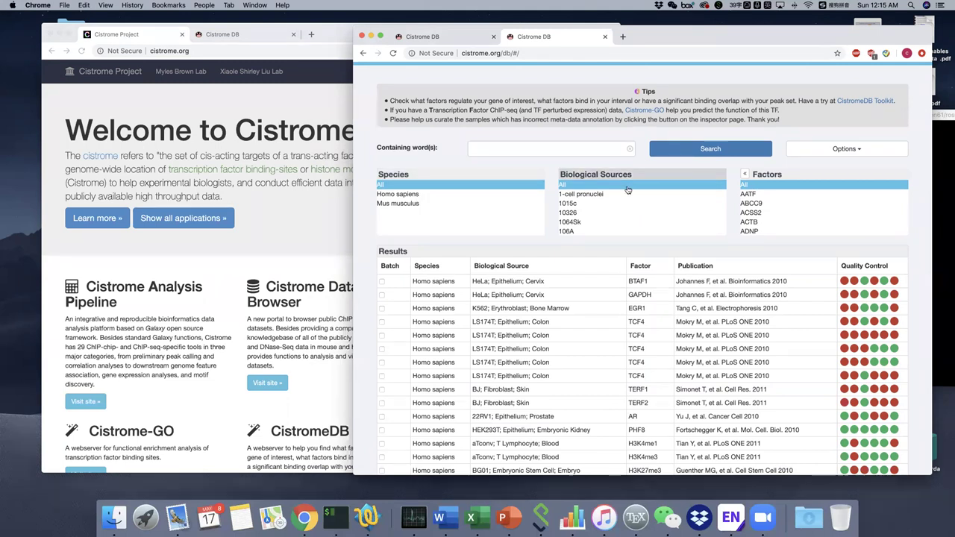
scroll(613, 200, "down", 5)
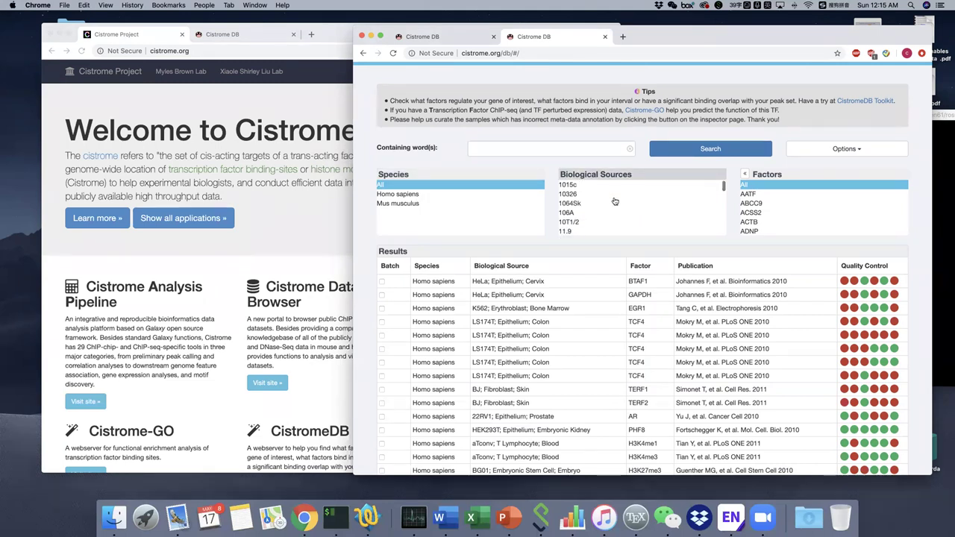
scroll(615, 202, "up", 6)
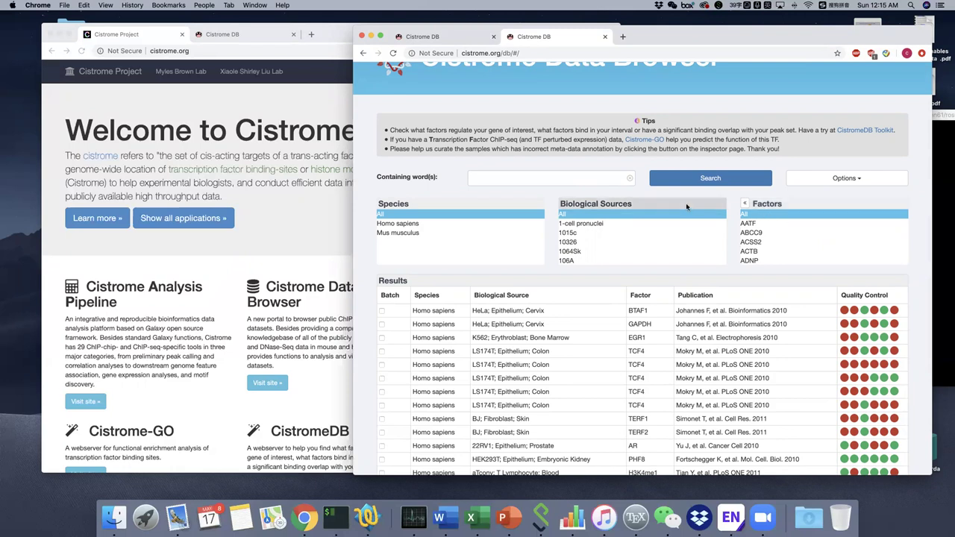
Examine the species and biological source columns of the results table.
left_click_drag(677, 42, 682, 33)
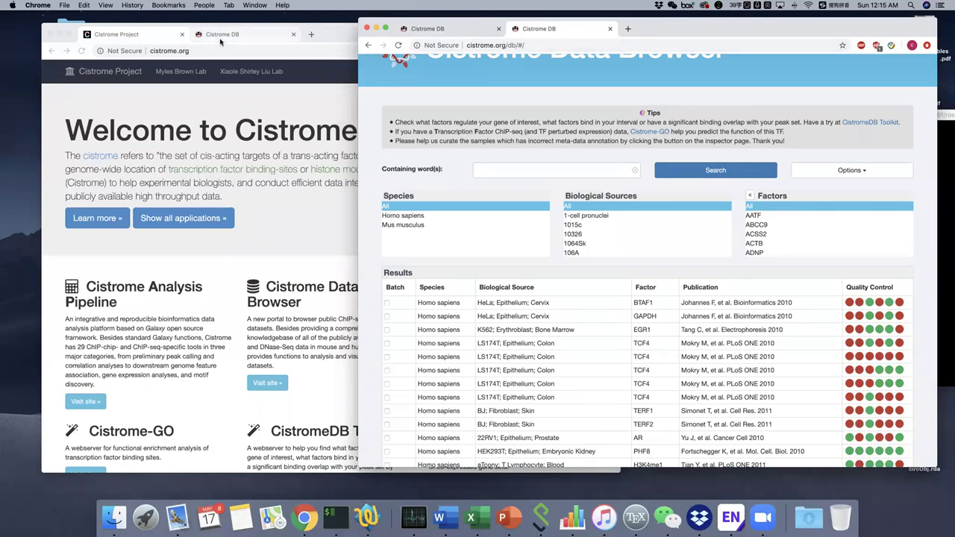
scroll(481, 280, "down", 5)
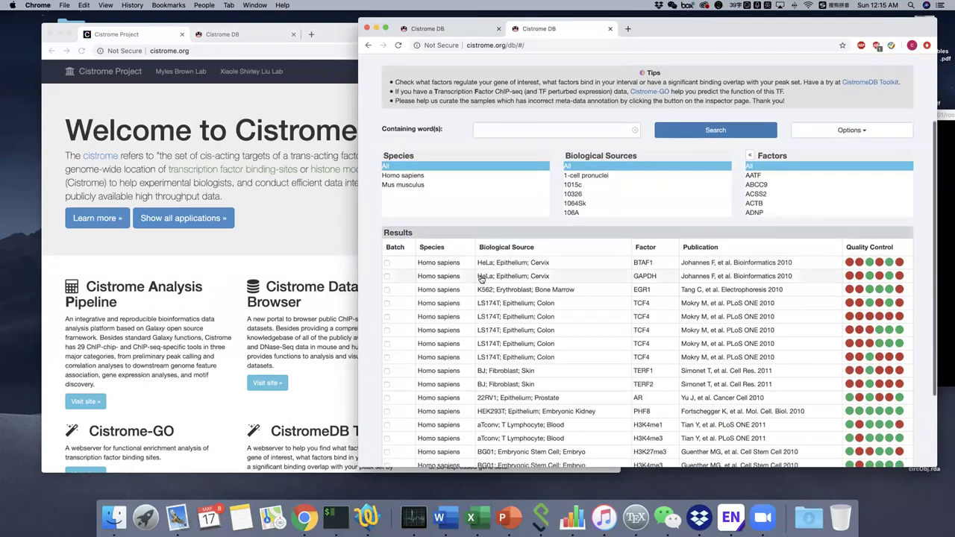
left_click(440, 212)
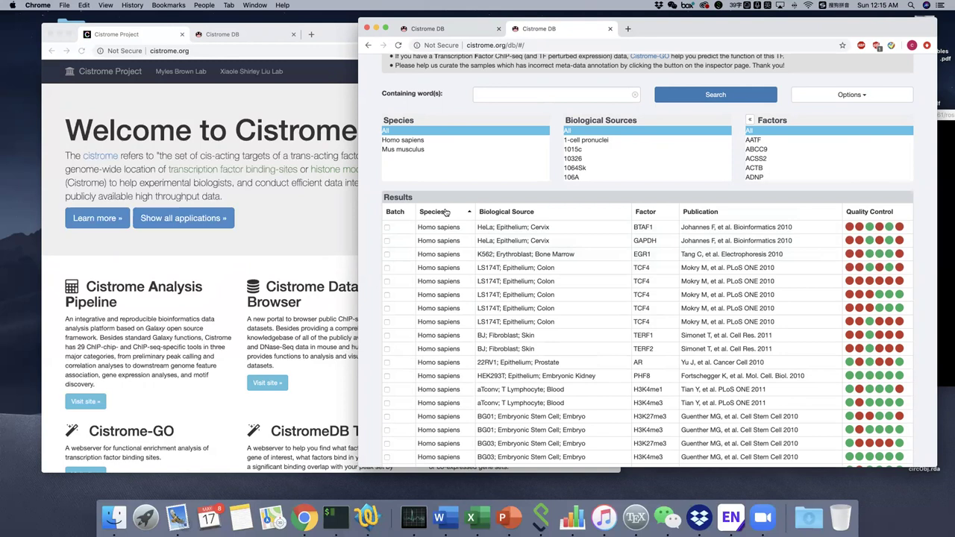
left_click(521, 215)
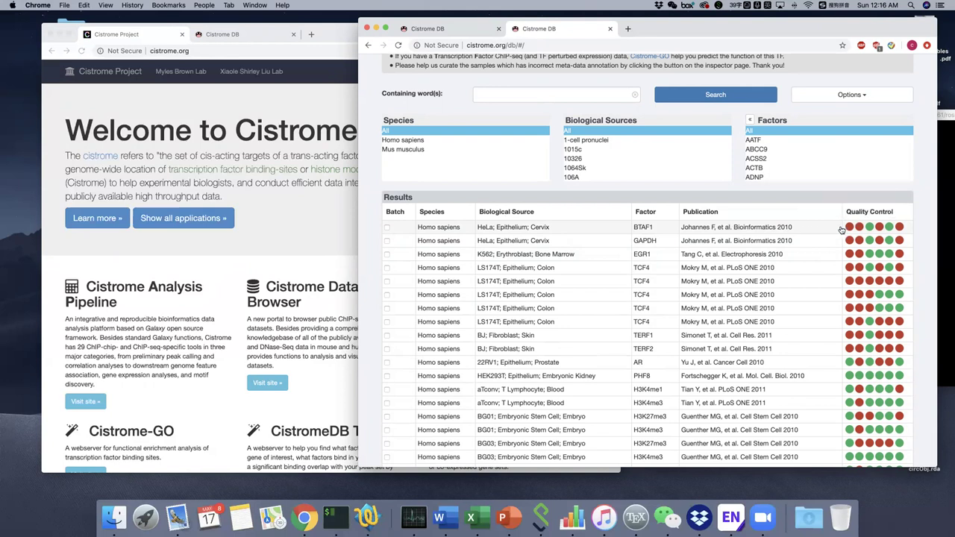
Inspect what each quality control indicator of the BTAF1 dataset means and look through the remaining results.
left_click_drag(780, 34, 744, 32)
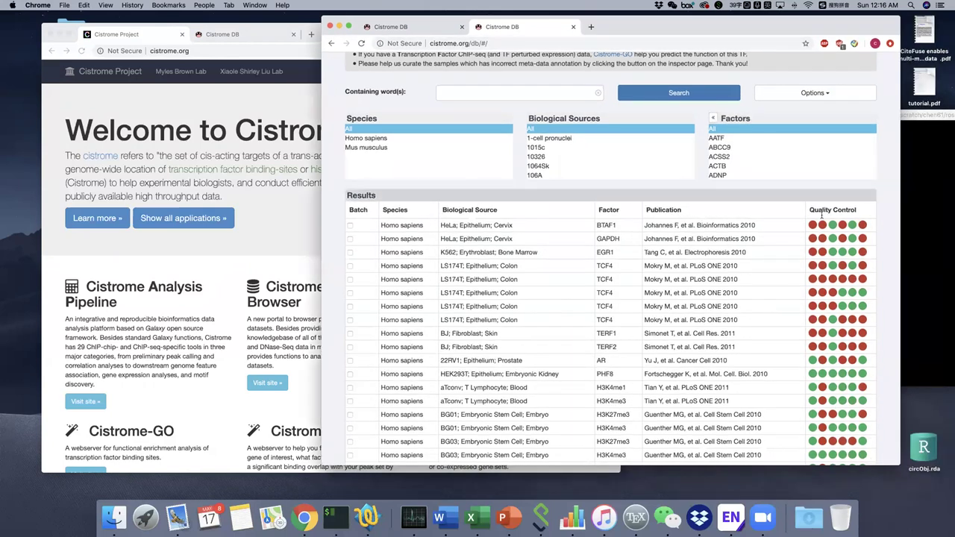
mouse_move(813, 226)
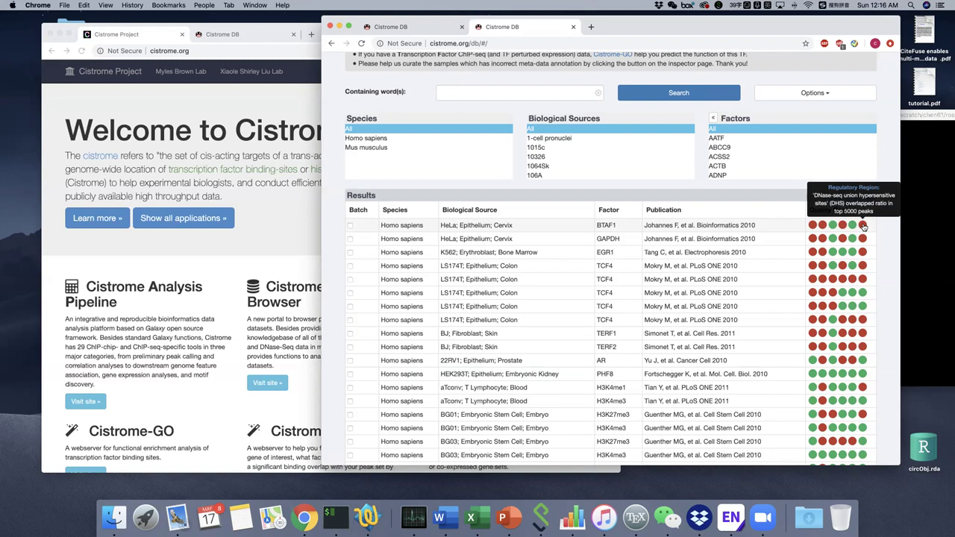
mouse_move(833, 227)
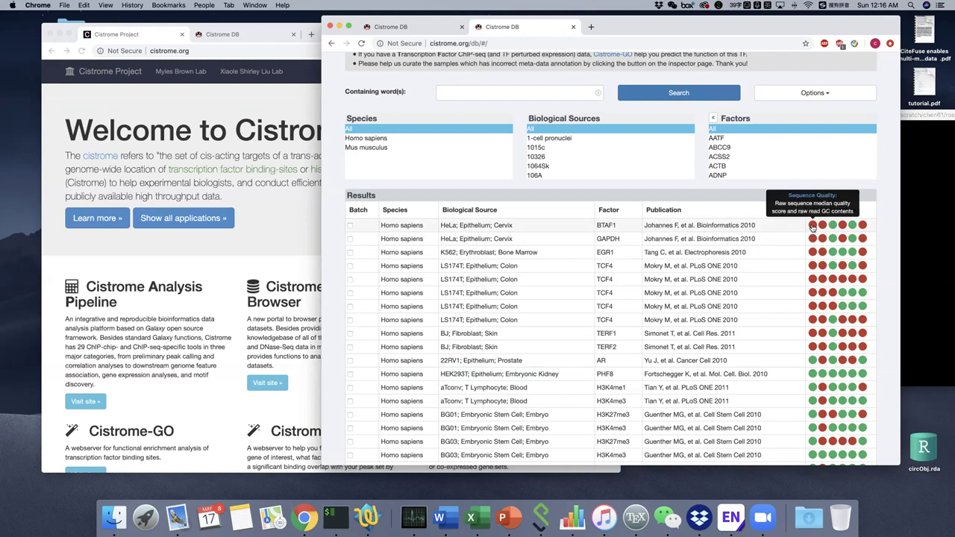
scroll(798, 241, "down", 2)
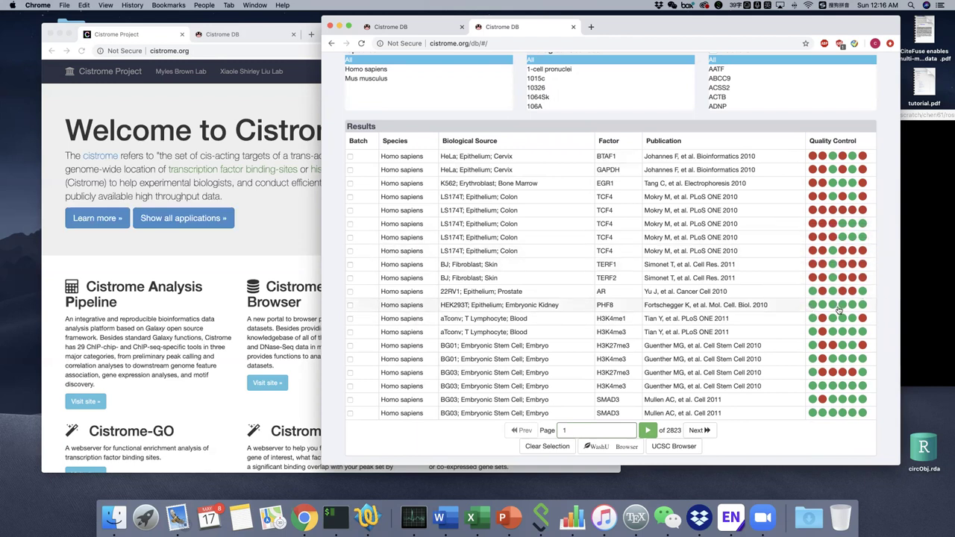
scroll(718, 303, "up", 1)
scroll(717, 303, "up", 5)
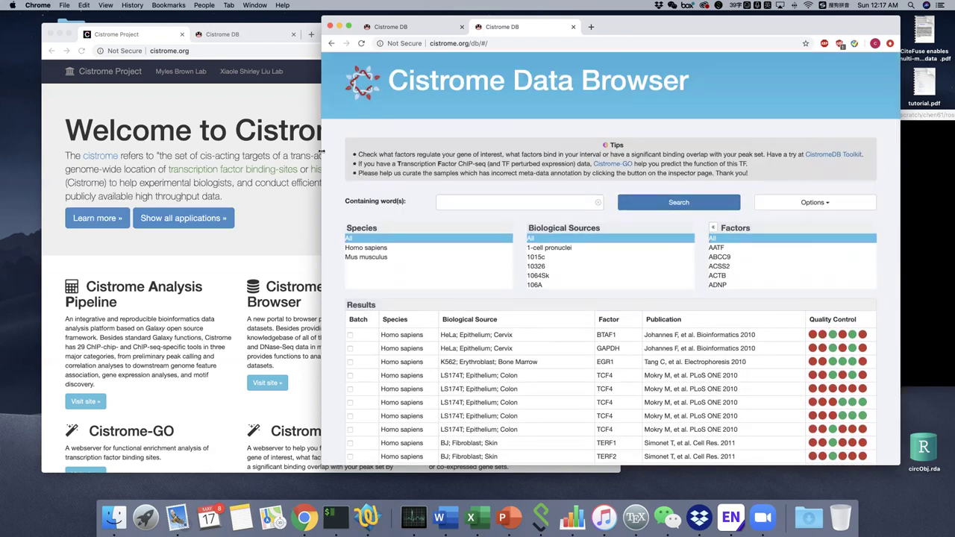
Open the Data Browser documentation in the Cistrome Project window and find the Quick Start Guideline on searching.
left_click(240, 134)
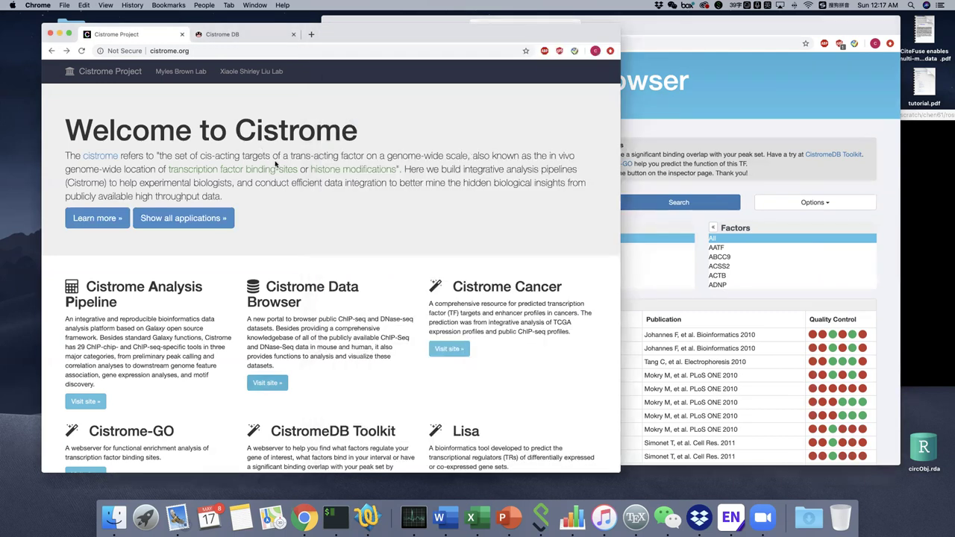
left_click(239, 34)
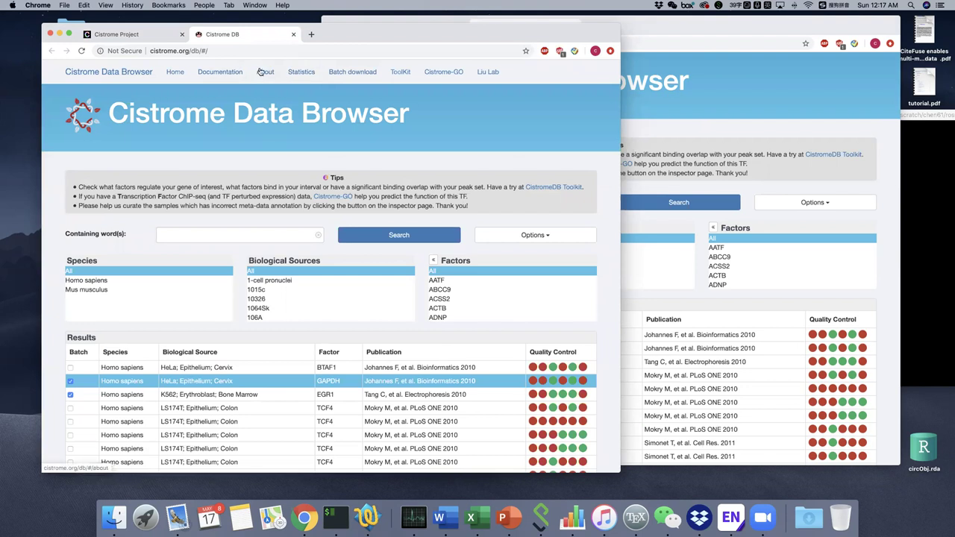
left_click(220, 72)
scroll(326, 156, "down", 5)
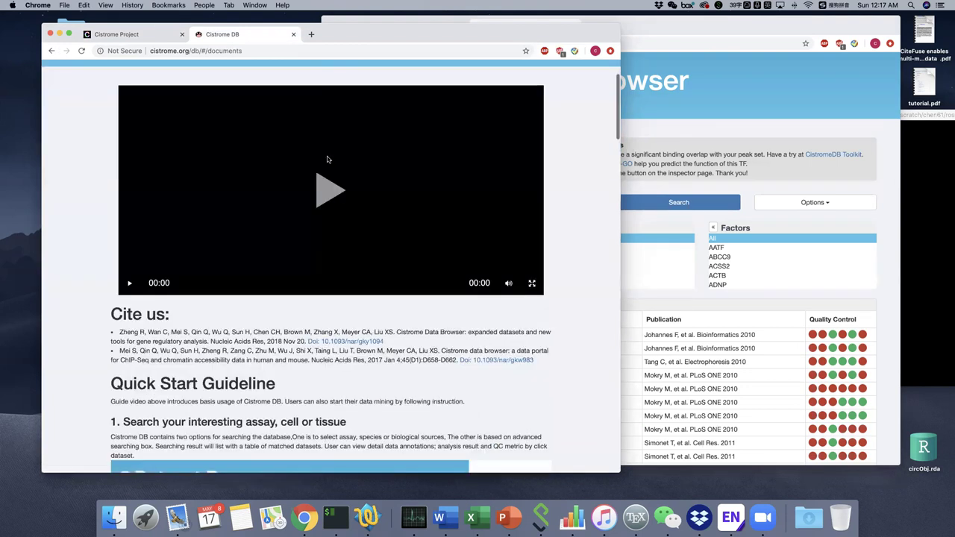
scroll(326, 156, "down", 2)
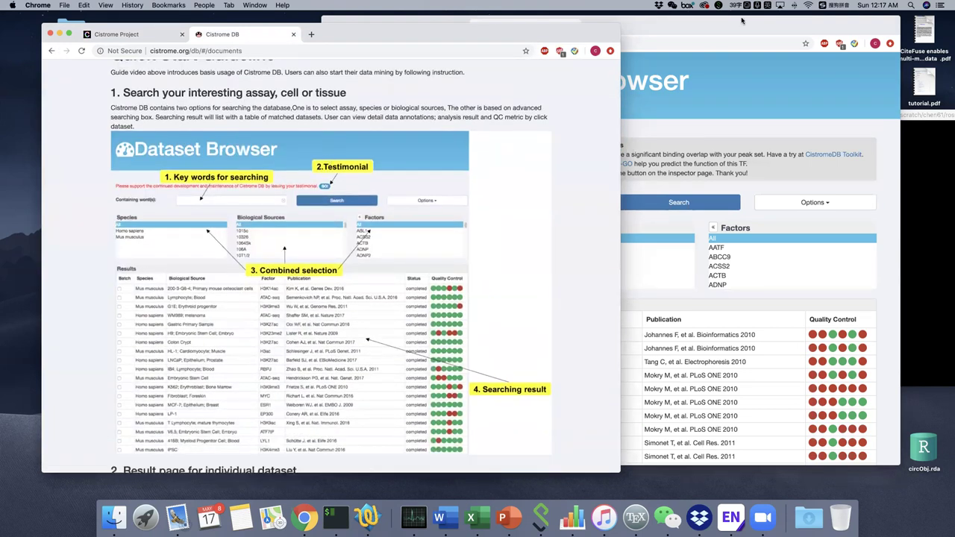
Move the two browser windows further apart and review the documentation page from its start to the annotated search screenshot.
left_click_drag(711, 27, 741, 21)
left_click_drag(339, 43, 320, 50)
scroll(317, 138, "up", 10)
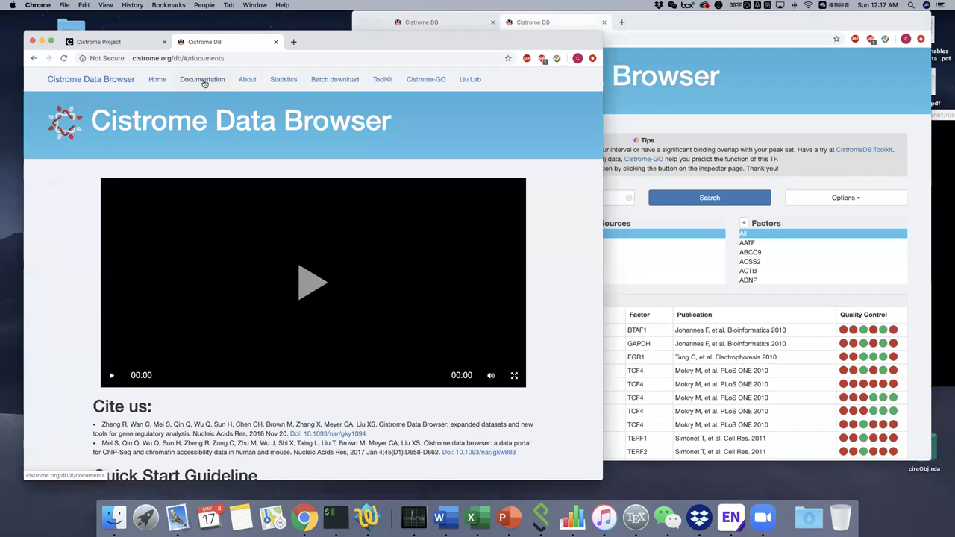
scroll(254, 197, "down", 3)
scroll(254, 197, "down", 10)
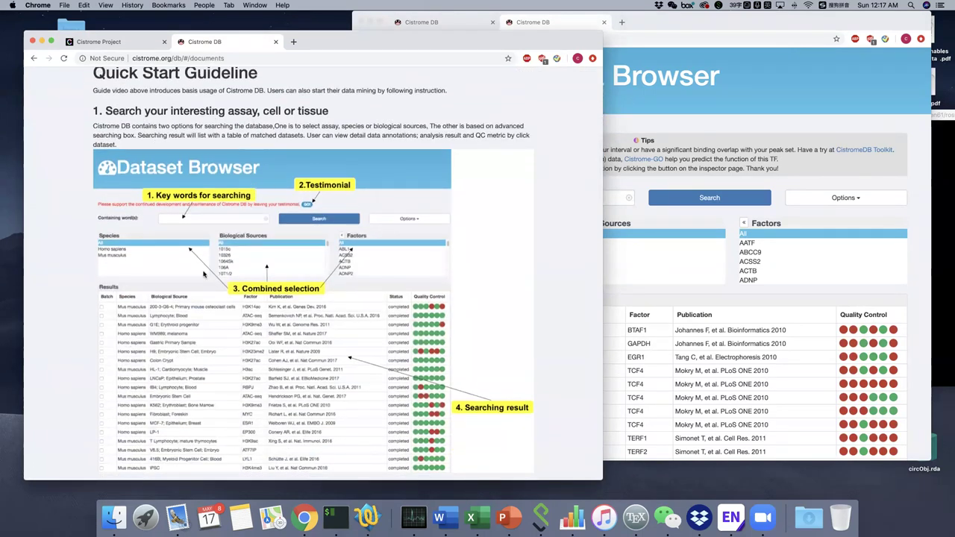
Look at the live biological sources filter and spread the guideline and Data Browser windows further apart.
left_click(669, 32)
scroll(647, 253, "down", 1)
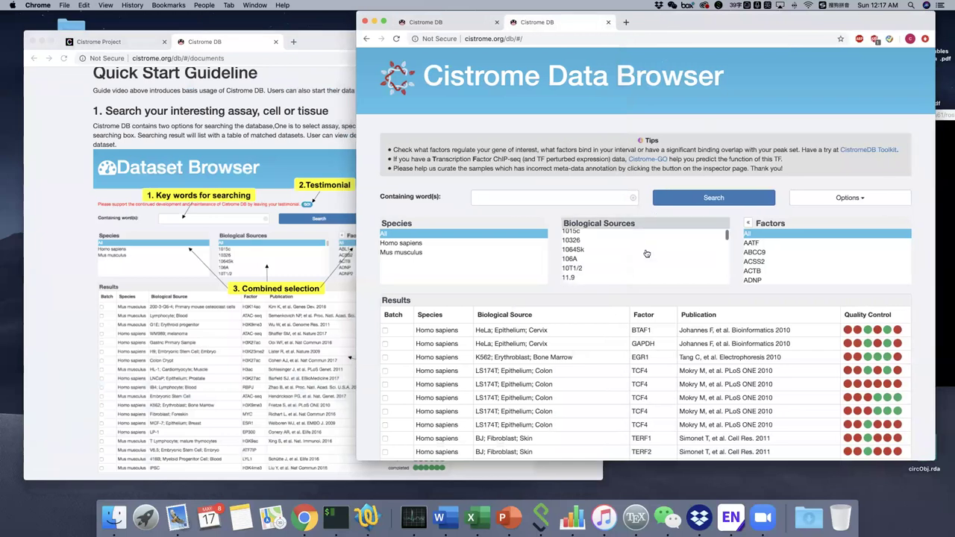
scroll(646, 254, "up", 1)
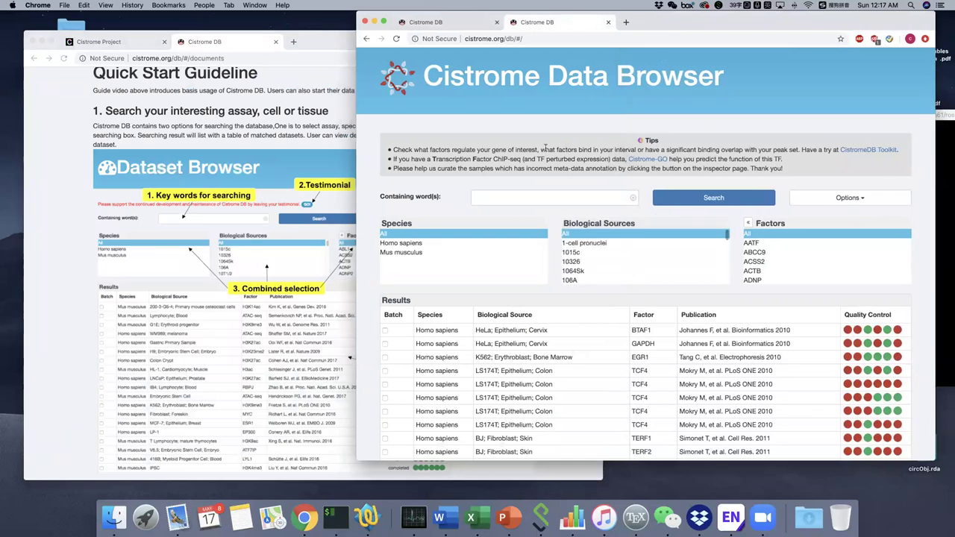
left_click(342, 51)
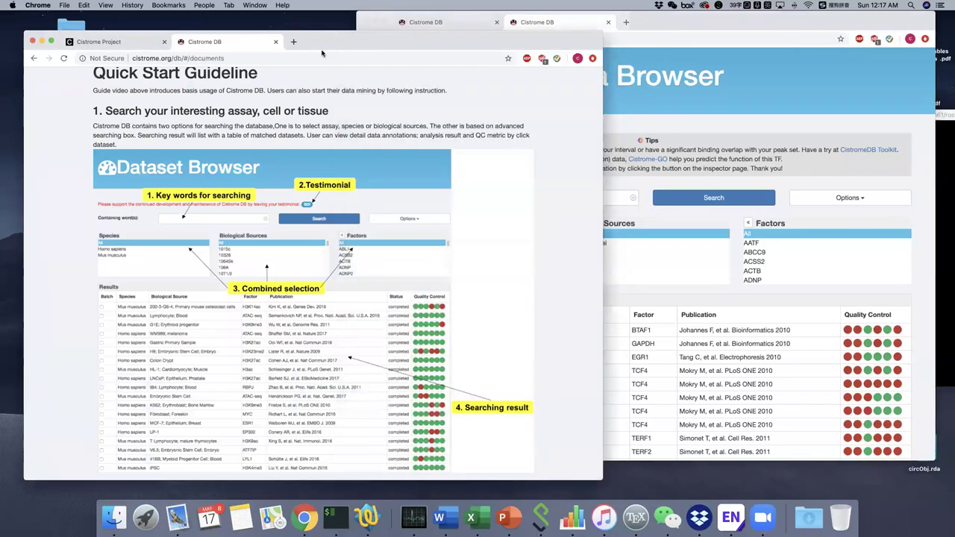
left_click_drag(341, 51, 322, 52)
left_click(683, 31)
left_click_drag(682, 32, 702, 32)
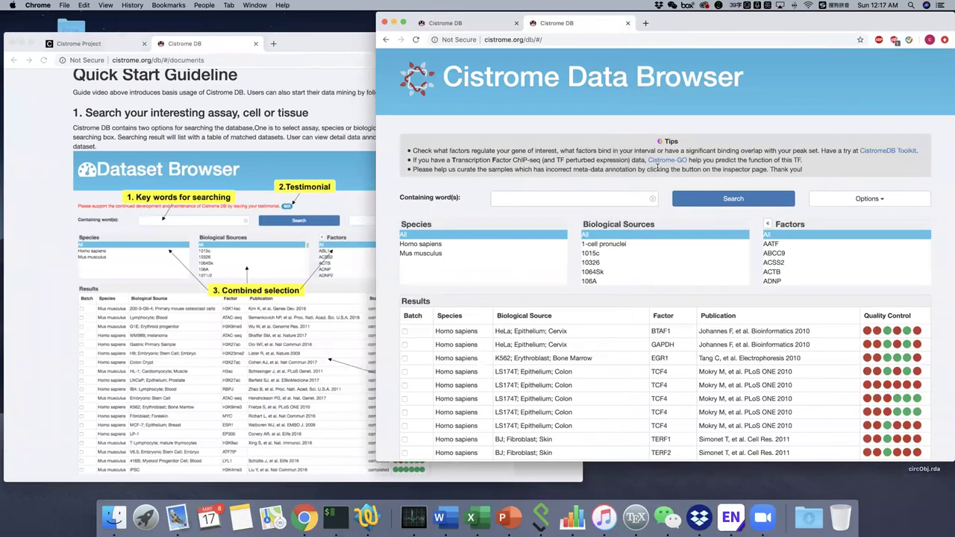
Compare the live Data Browser search form with the guideline's annotated search screenshot.
scroll(658, 169, "down", 1)
scroll(657, 169, "up", 2)
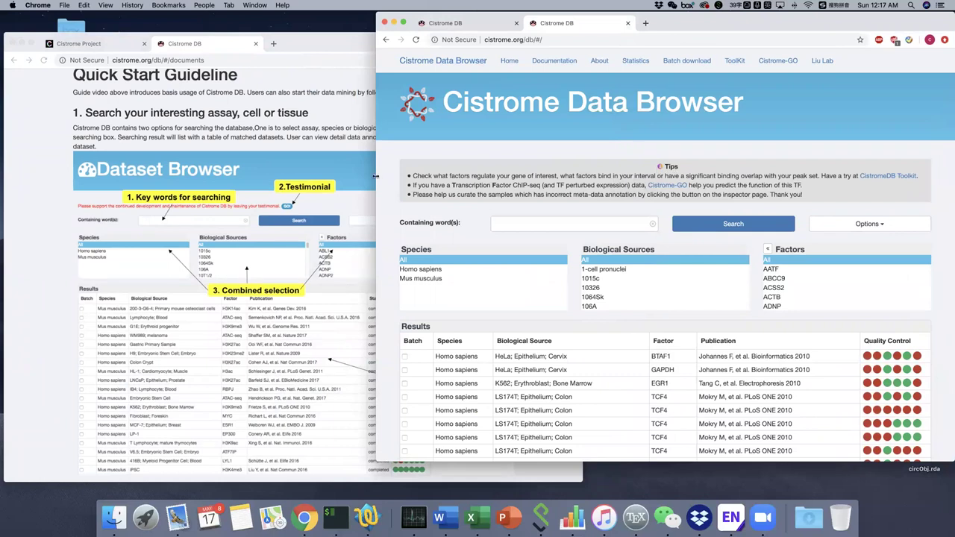
left_click(357, 171)
scroll(357, 170, "down", 1)
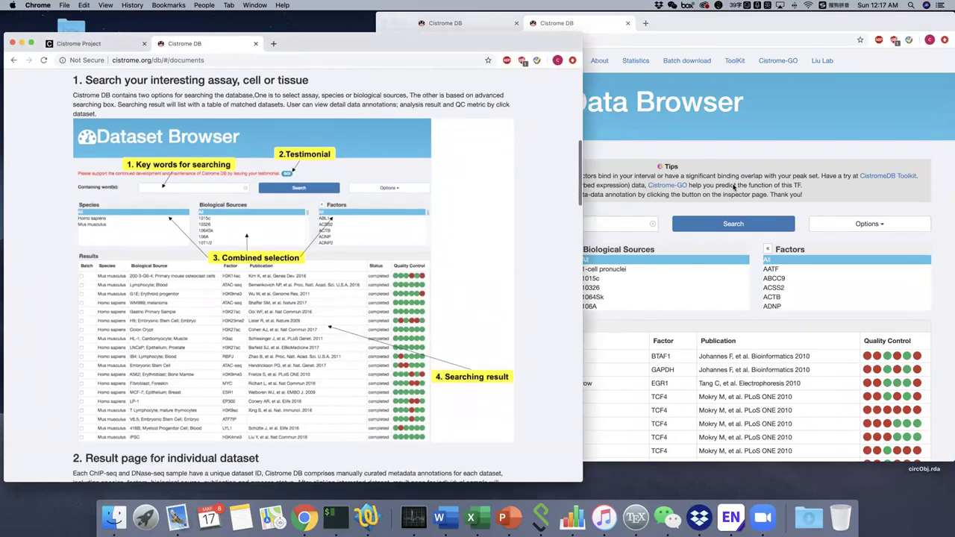
Search the Data Browser for datasets containing "myc" and look through the matching results.
key("super+grave")
left_click(504, 223)
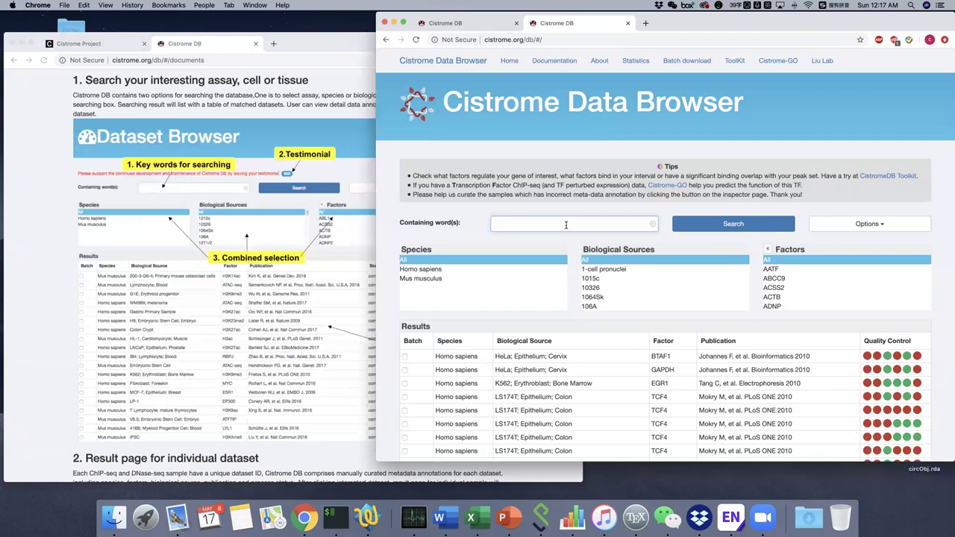
left_click(724, 224)
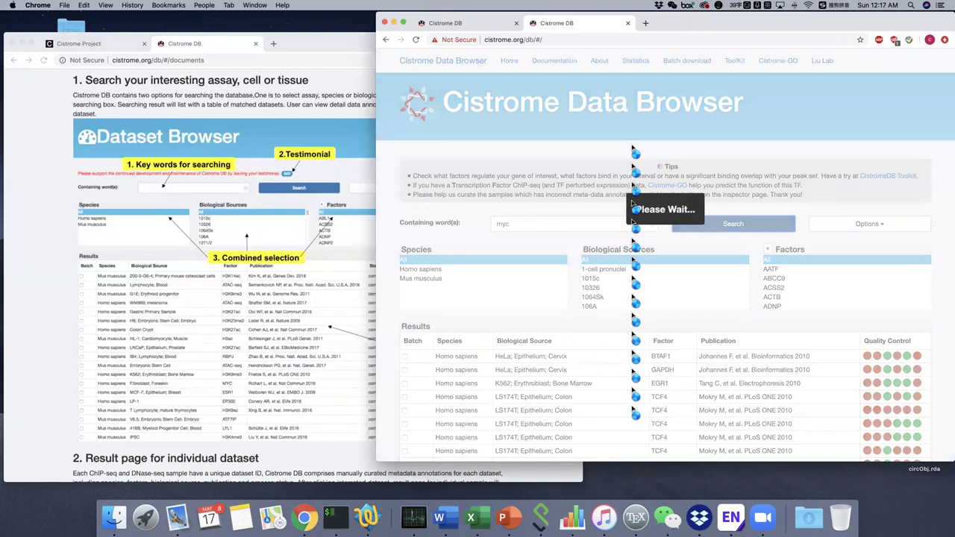
scroll(632, 178, "down", 3)
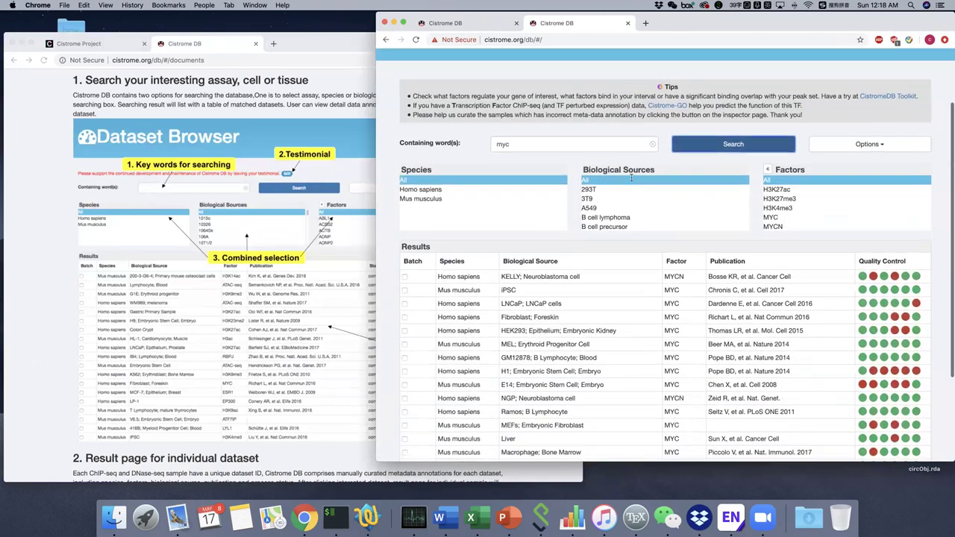
scroll(631, 178, "down", 3)
scroll(632, 178, "up", 3)
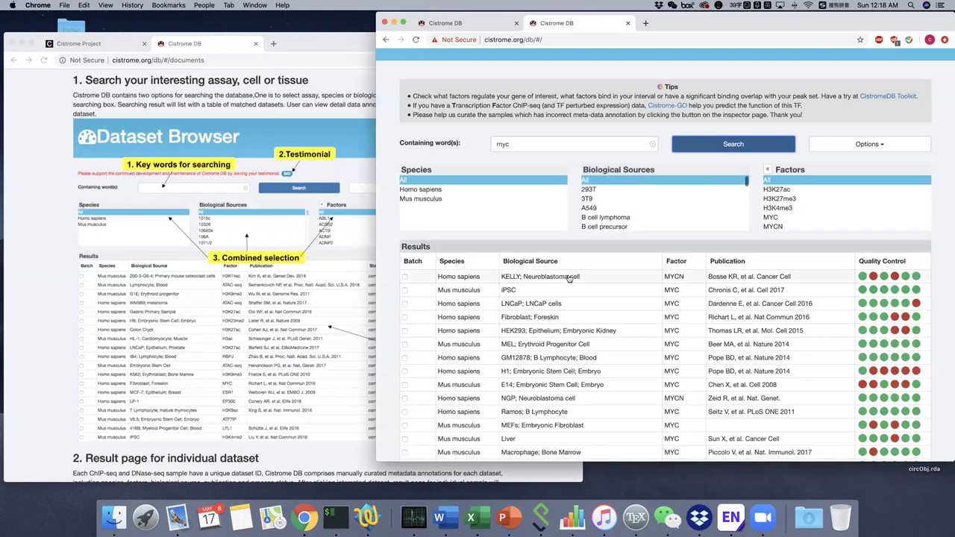
scroll(569, 278, "down", 1)
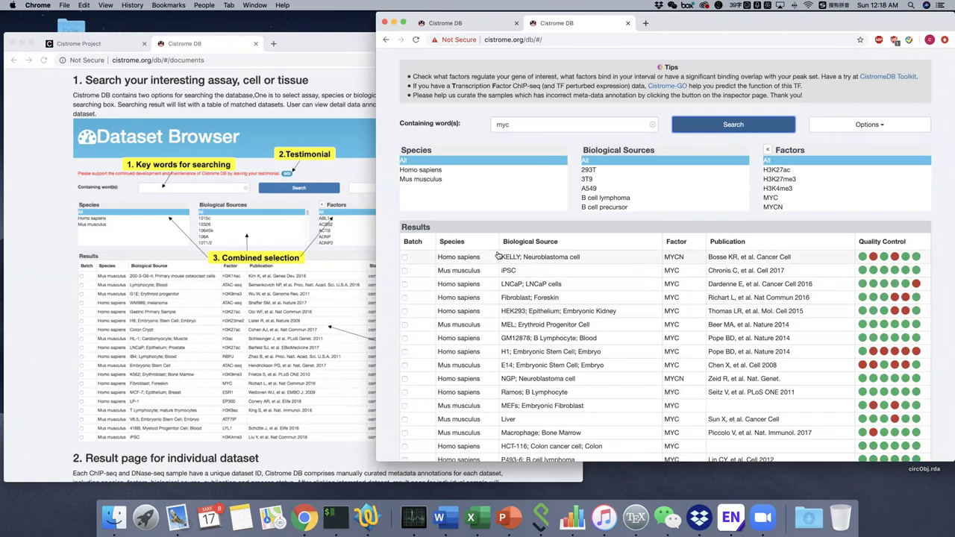
Filter the "myc" search results to the species Homo sapiens and look through the matching datasets.
scroll(776, 280, "up", 1)
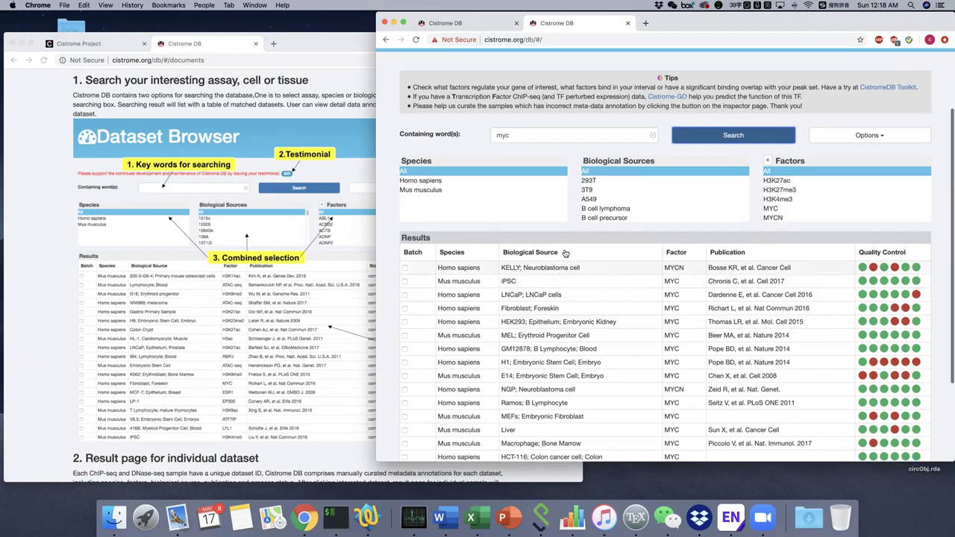
scroll(782, 284, "up", 1)
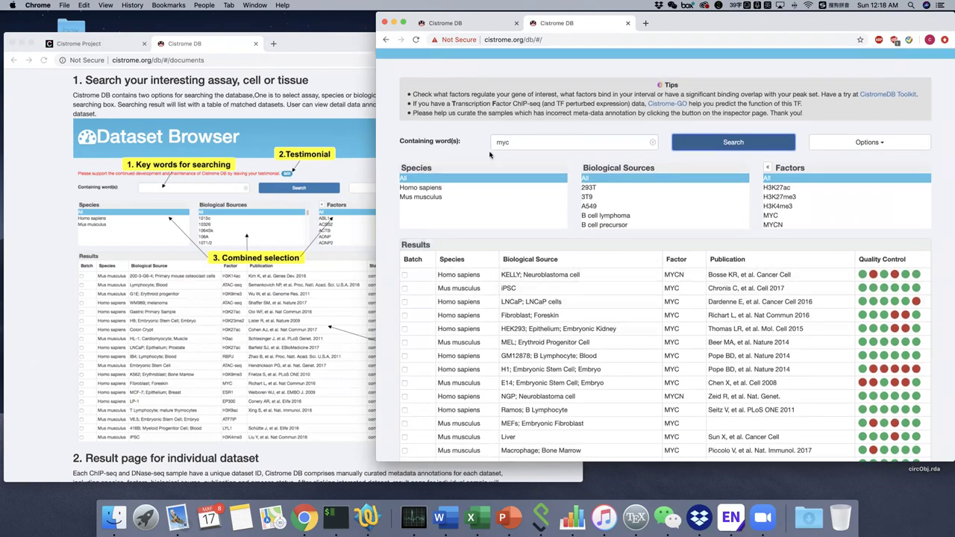
left_click(420, 188)
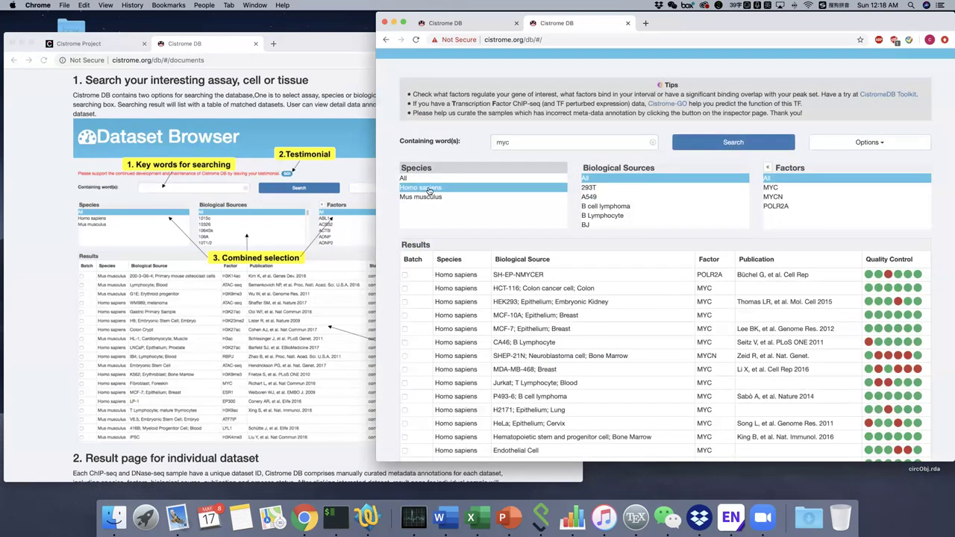
scroll(553, 276, "down", 1)
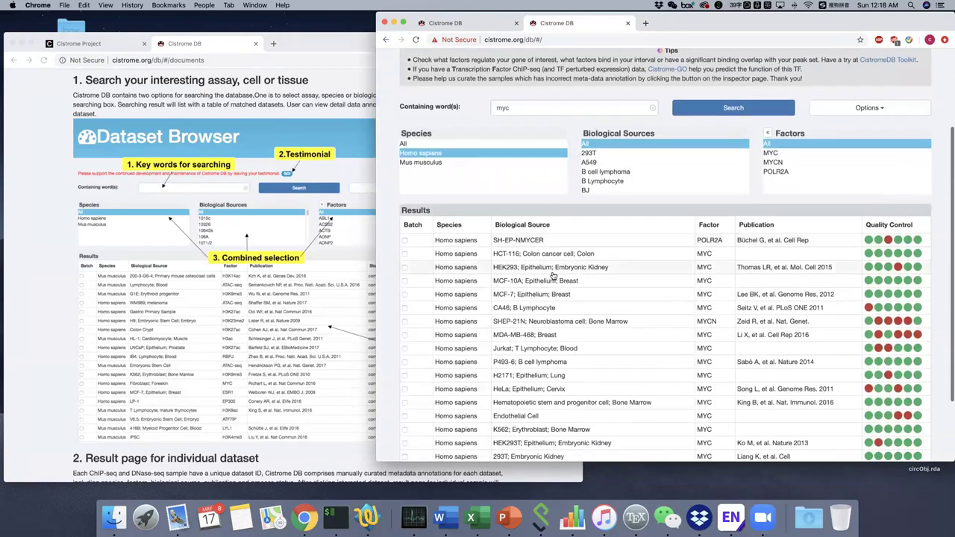
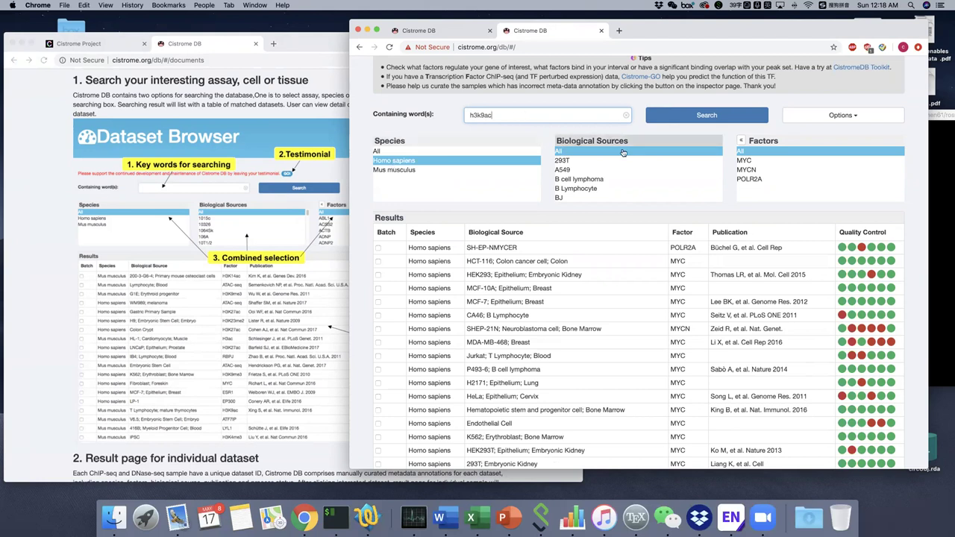
Search for datasets containing "h3k9ac" and filter the results to the species Homo sapiens.
left_click(735, 108)
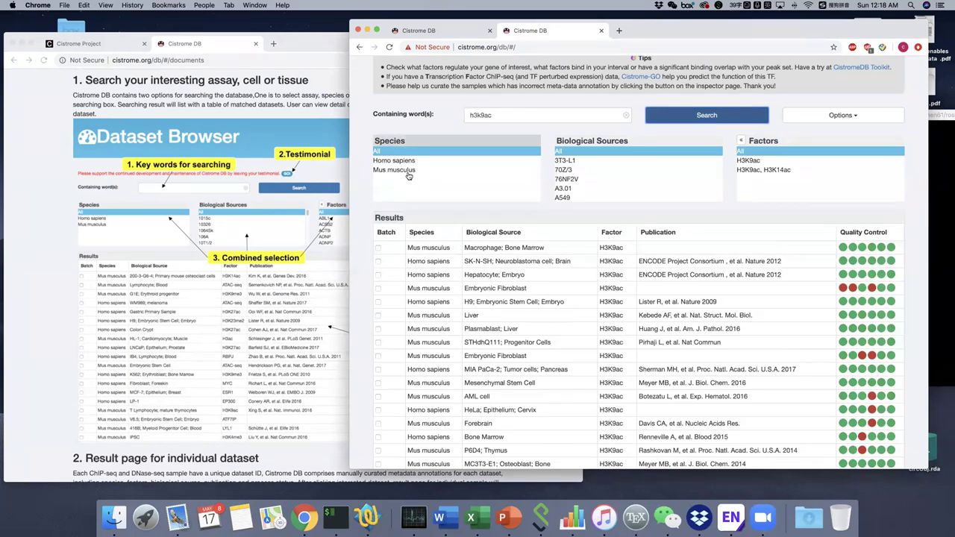
scroll(408, 175, "down", 1)
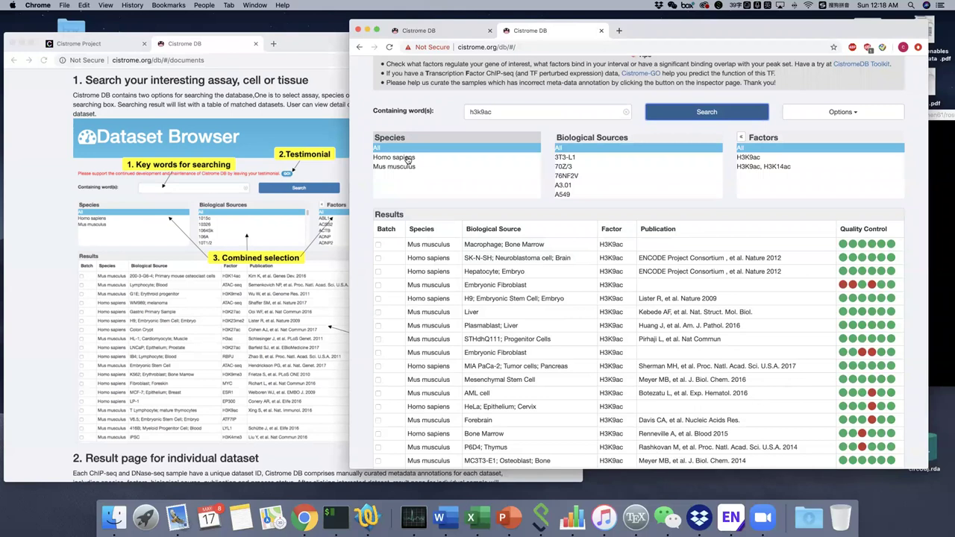
left_click(408, 159)
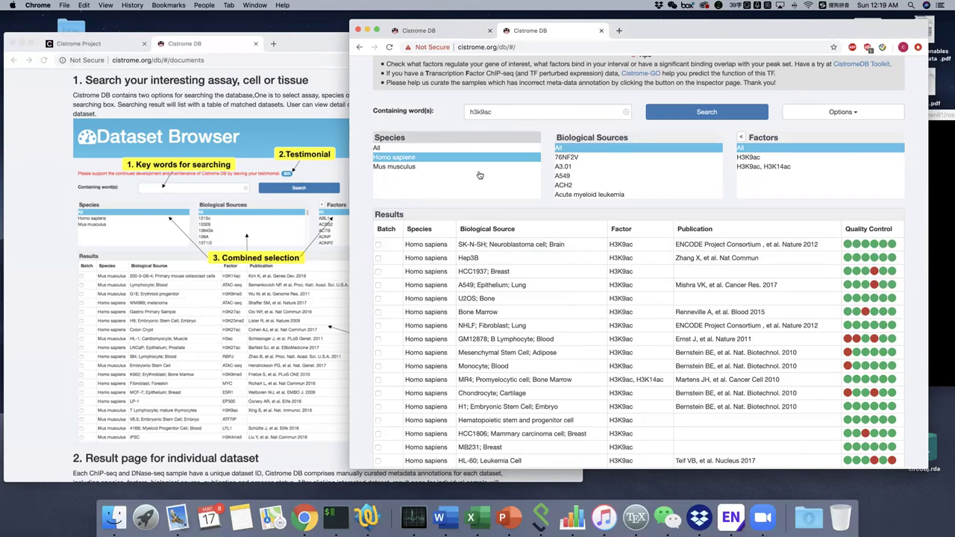
Browse the biological sources for the human H3K9ac datasets and filter the results to 76NF2V.
scroll(577, 187, "down", 2)
scroll(580, 187, "down", 2)
scroll(585, 188, "down", 3)
scroll(584, 179, "up", 7)
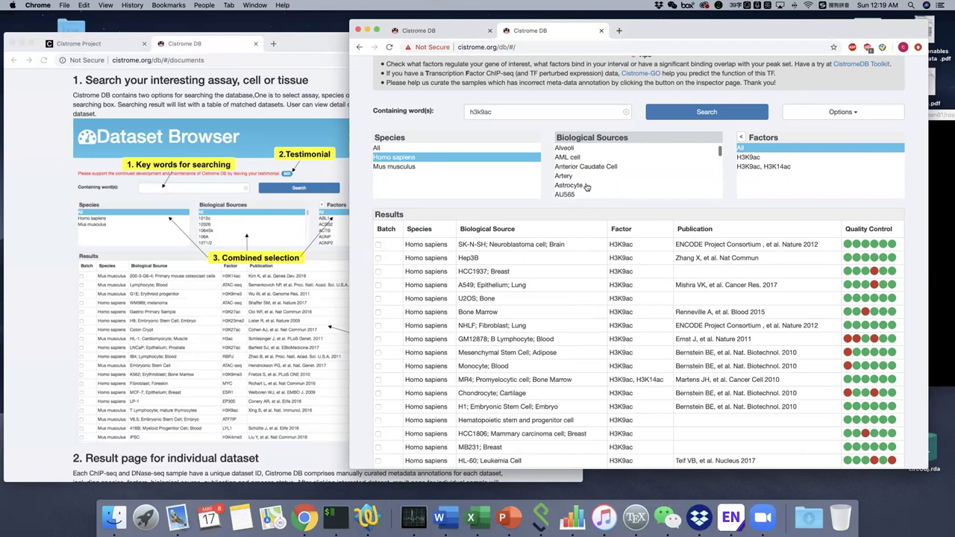
left_click(581, 158)
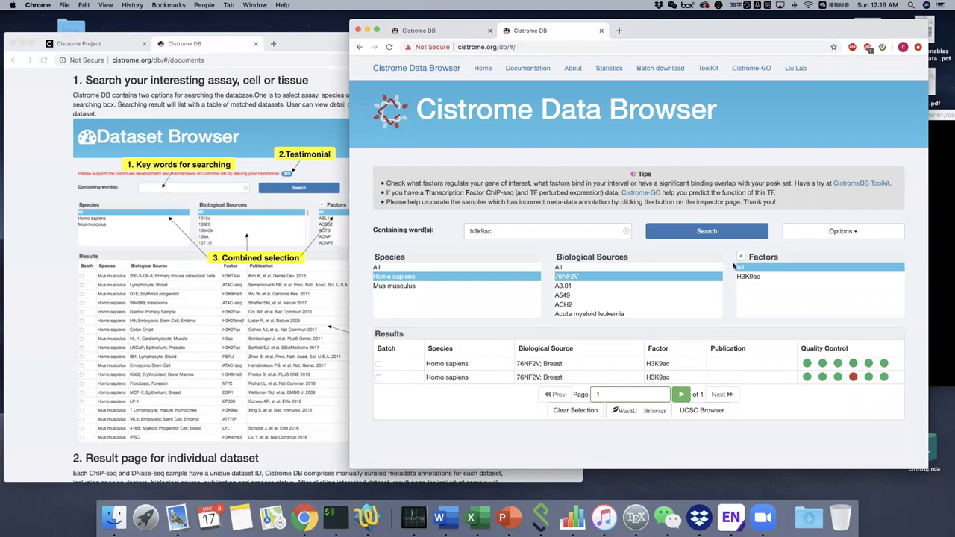
Clear the search word and the dataset selection, and reset the biological source and species filters to All.
left_click(502, 232)
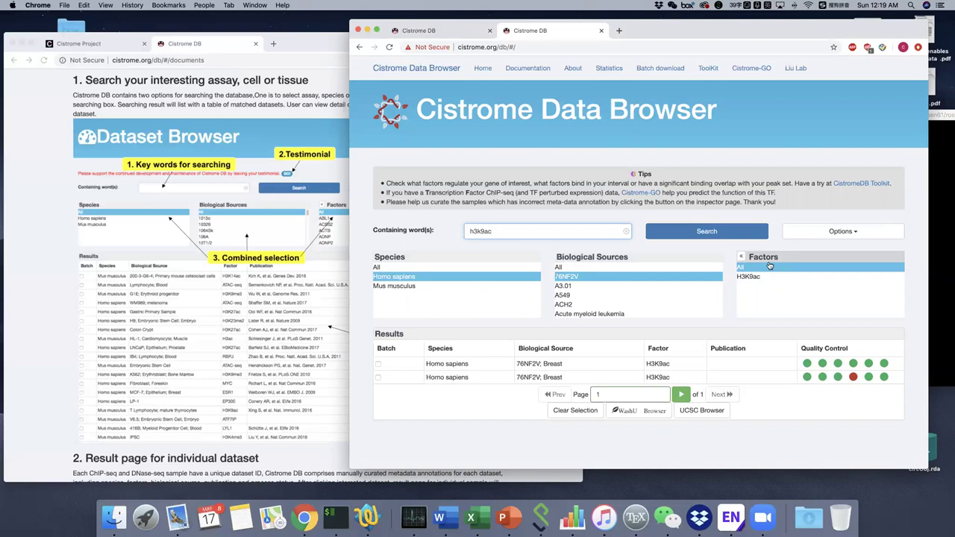
double_click(495, 232)
key("BackSpace")
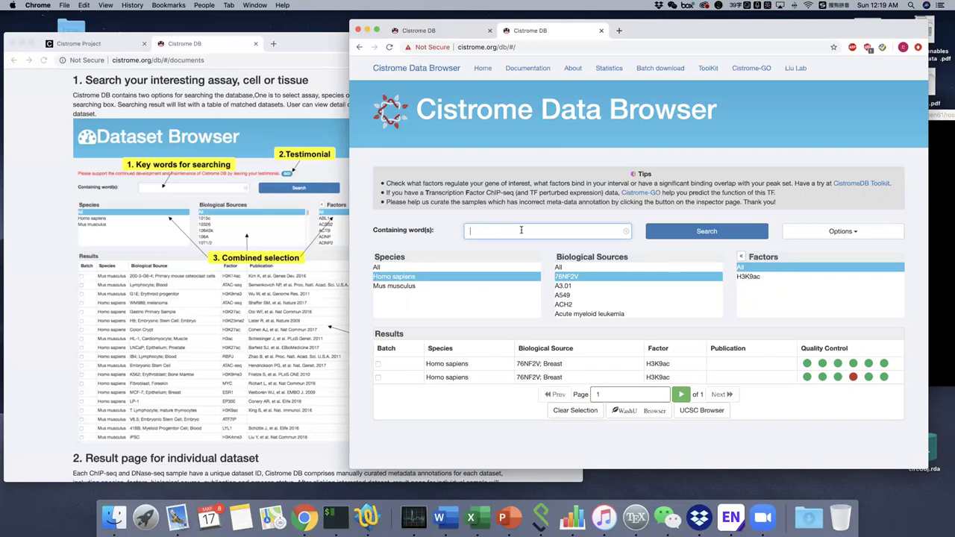
left_click(584, 415)
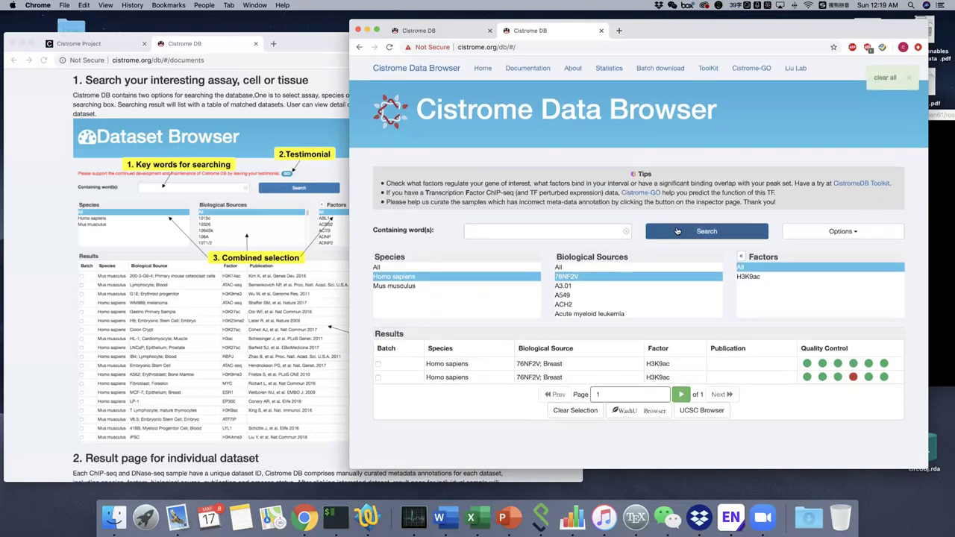
left_click(590, 268)
left_click(501, 267)
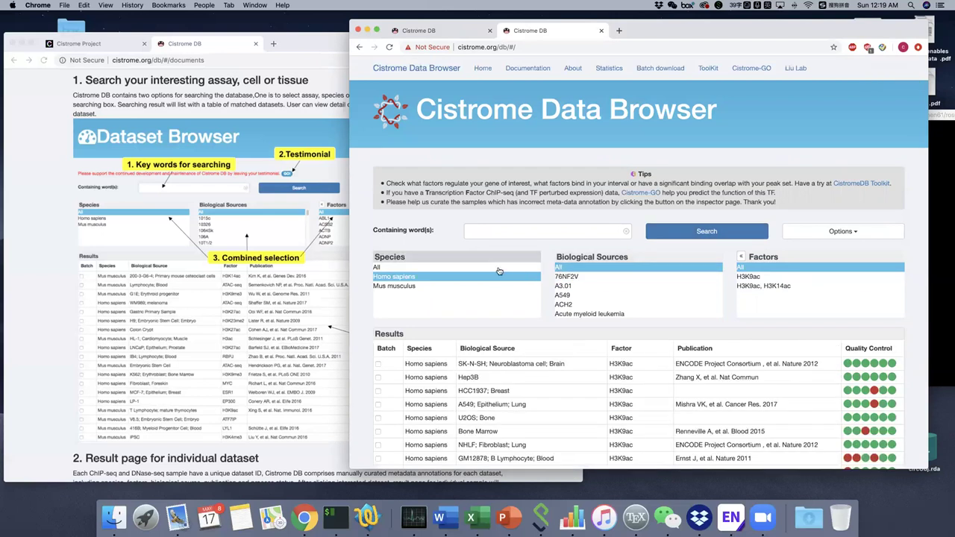
Examine the unfiltered H3K9ac results down to the page controls and browse the list of available biological sources.
scroll(694, 264, "down", 3)
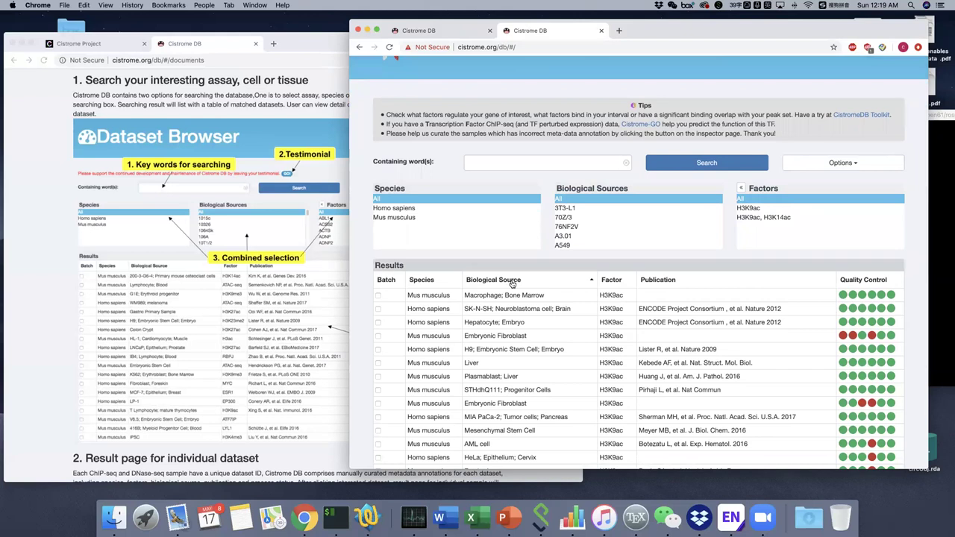
scroll(603, 228, "down", 5)
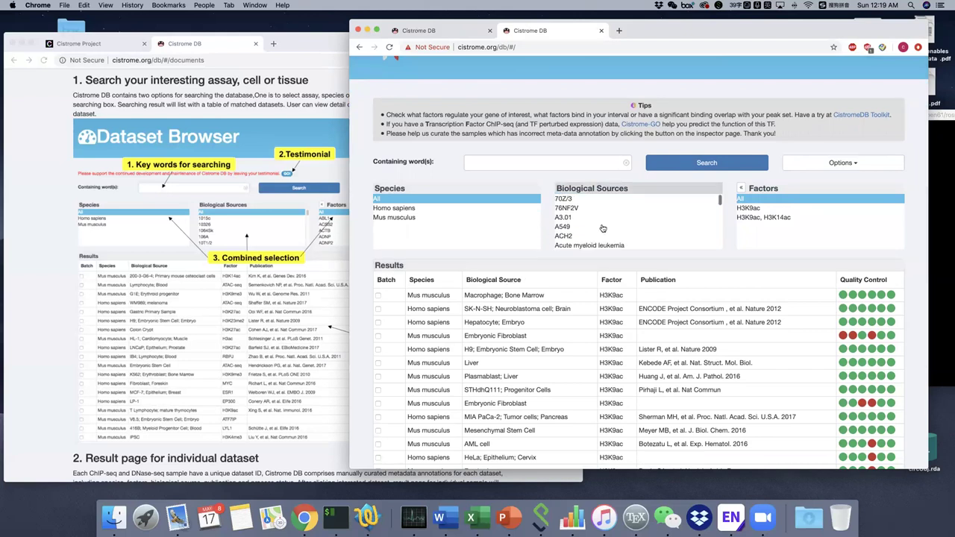
scroll(603, 229, "down", 10)
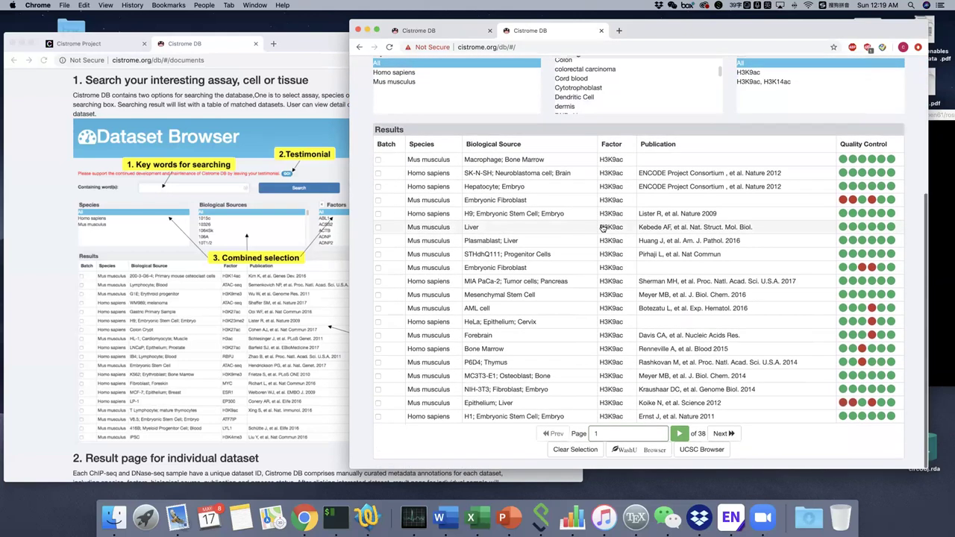
scroll(611, 222, "up", 2)
scroll(670, 135, "up", 3)
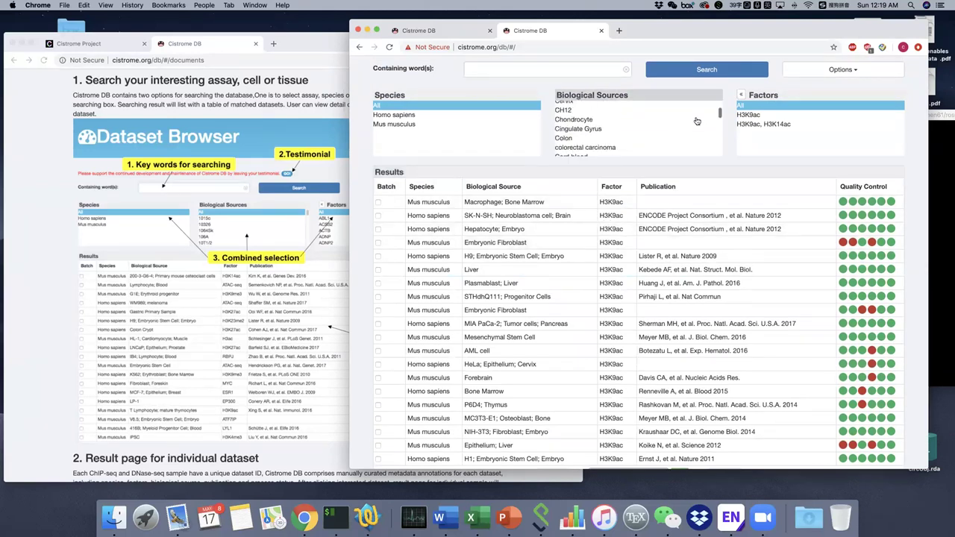
scroll(660, 124, "up", 3)
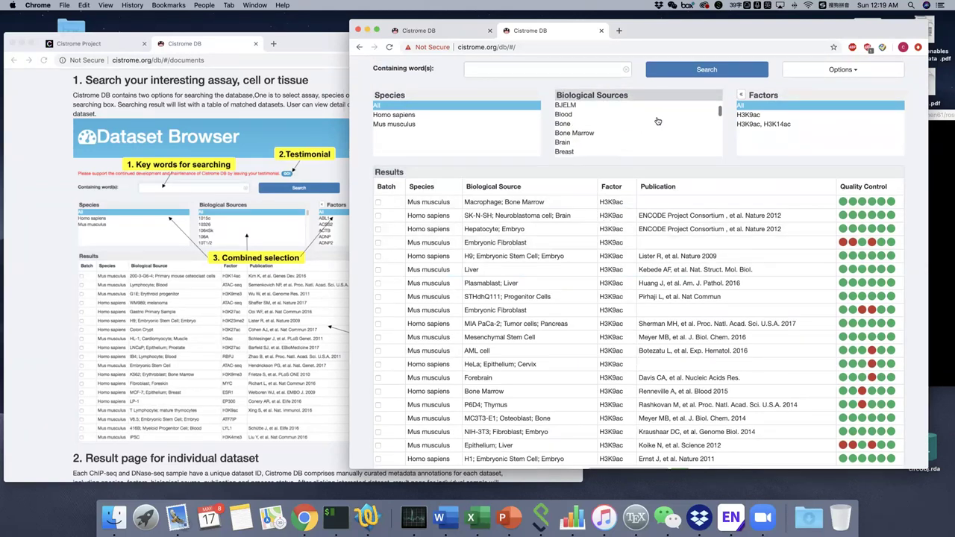
scroll(657, 120, "up", 4)
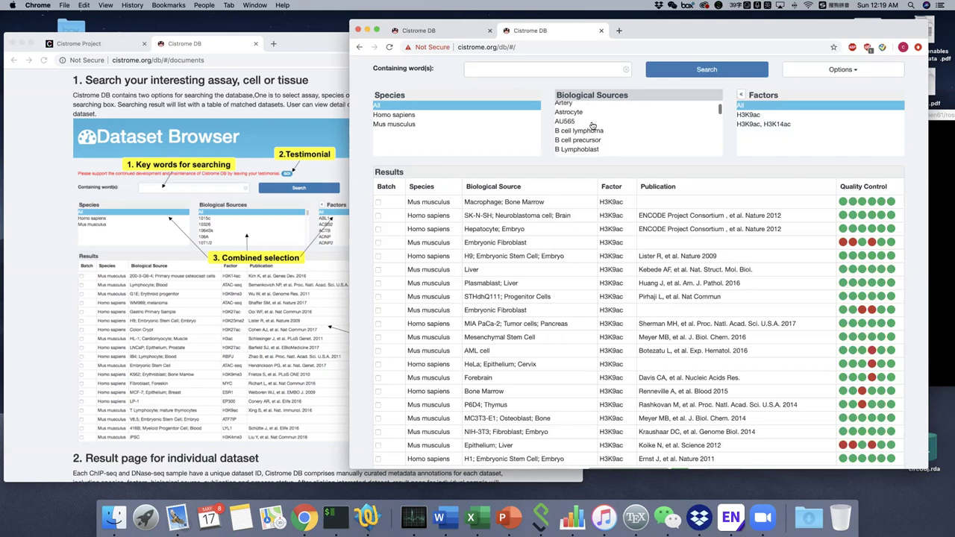
scroll(593, 125, "up", 2)
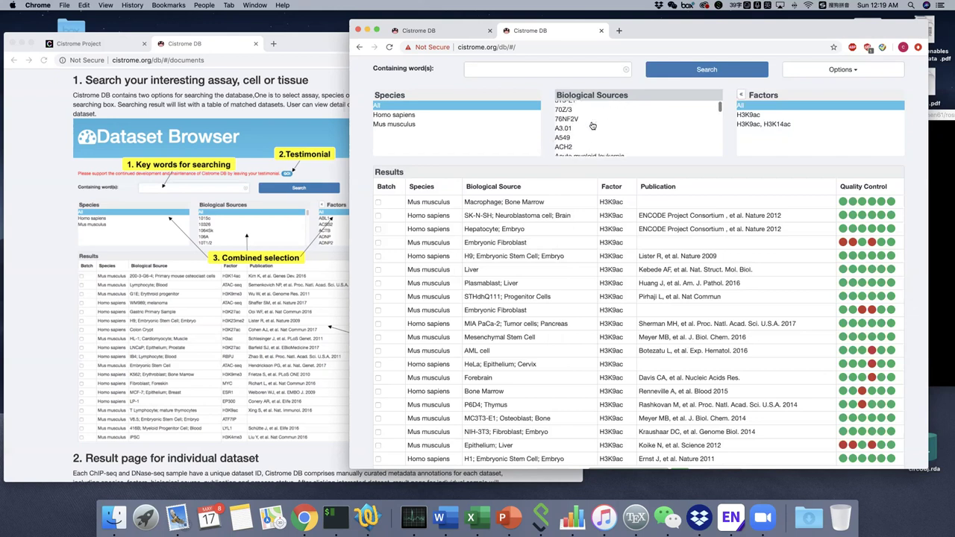
scroll(593, 125, "down", 5)
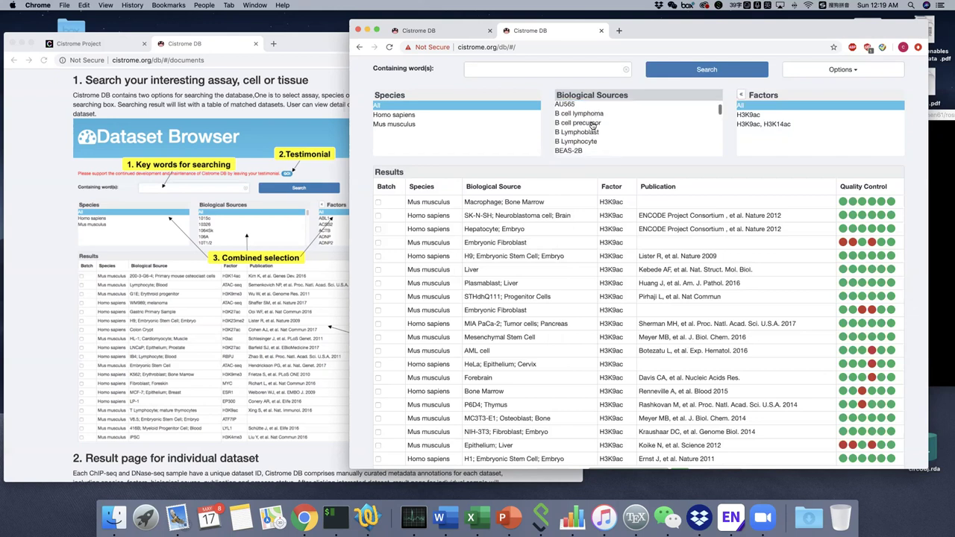
scroll(511, 139, "up", 5)
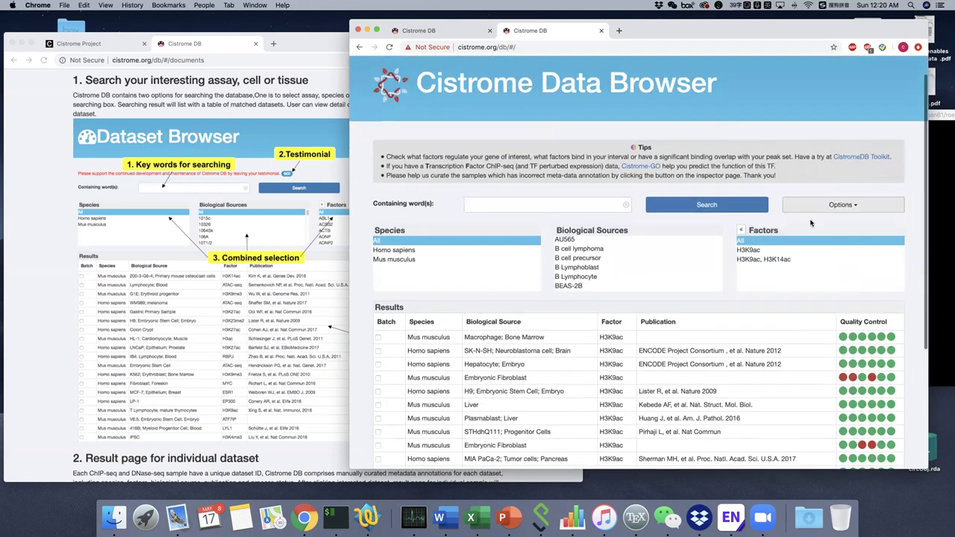
Swap the order of the Factors and Biological Sources filters, browse the sources, and restore the original order.
scroll(773, 269, "down", 1)
left_click(741, 214)
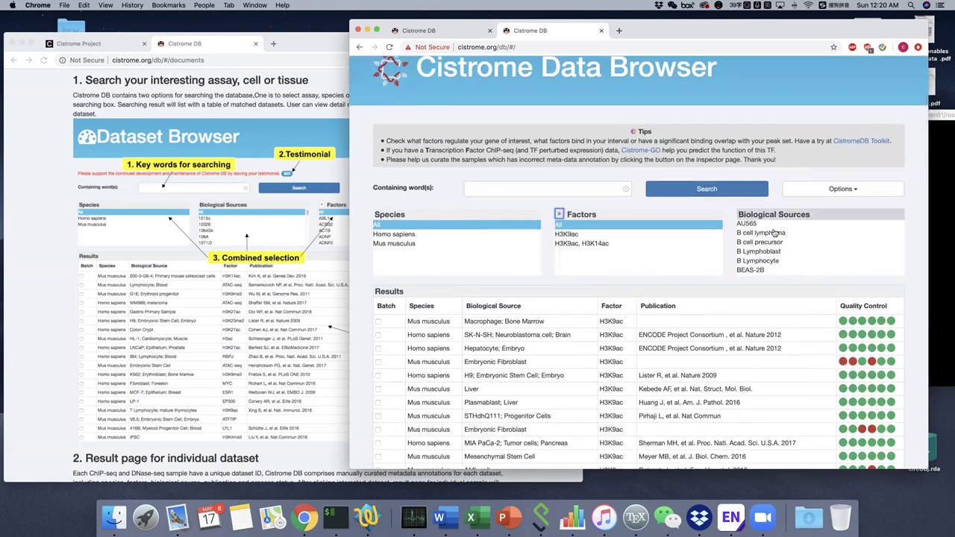
scroll(774, 234, "down", 5)
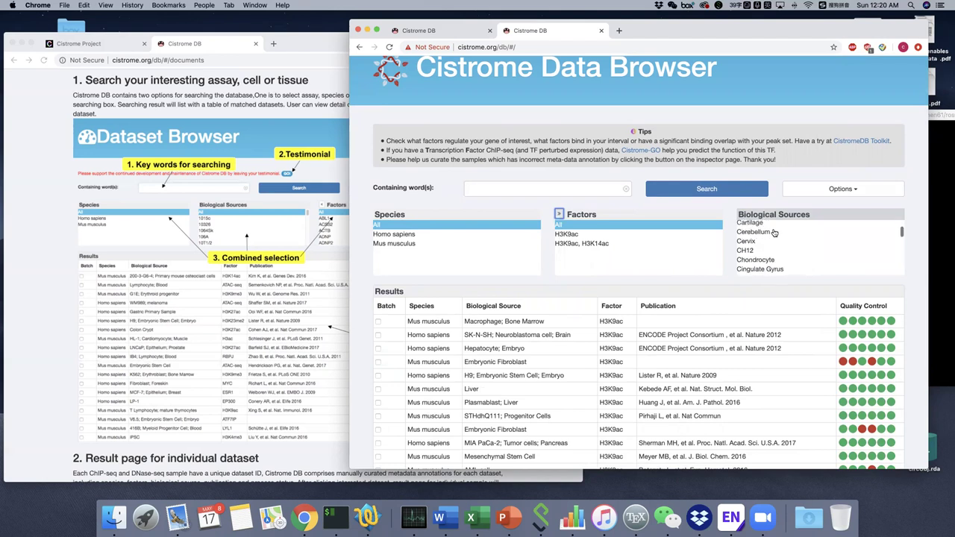
left_click(559, 214)
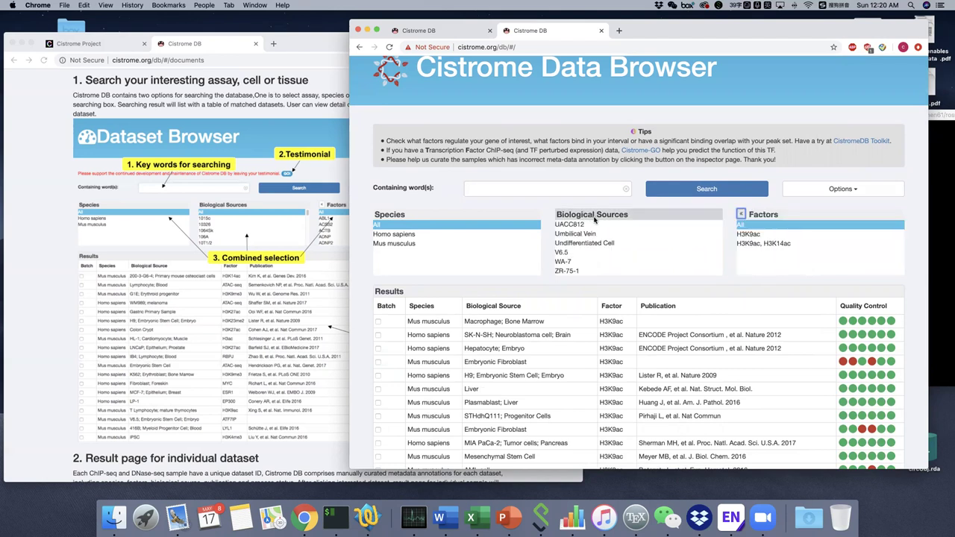
Search for datasets containing "k562" and look through the factors in the matching results.
left_click(537, 187)
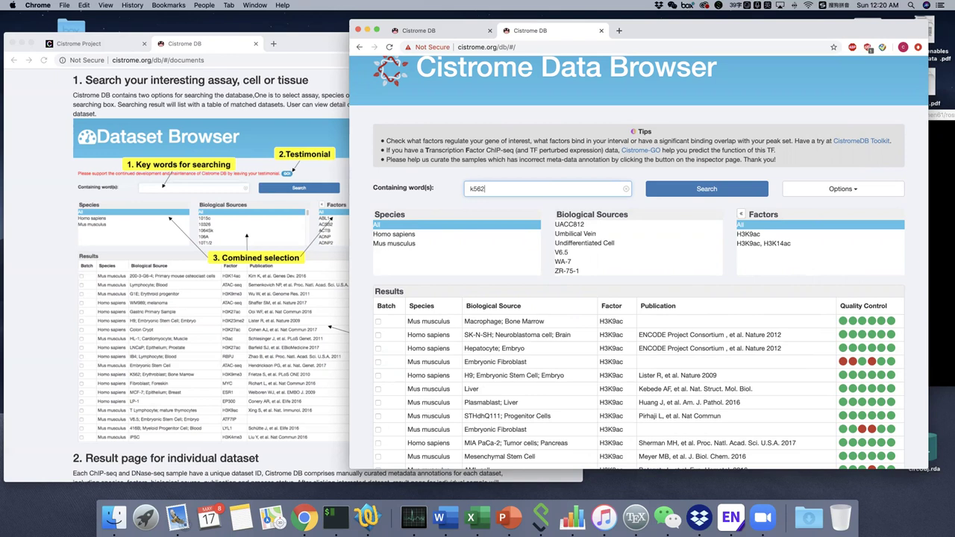
left_click(514, 234)
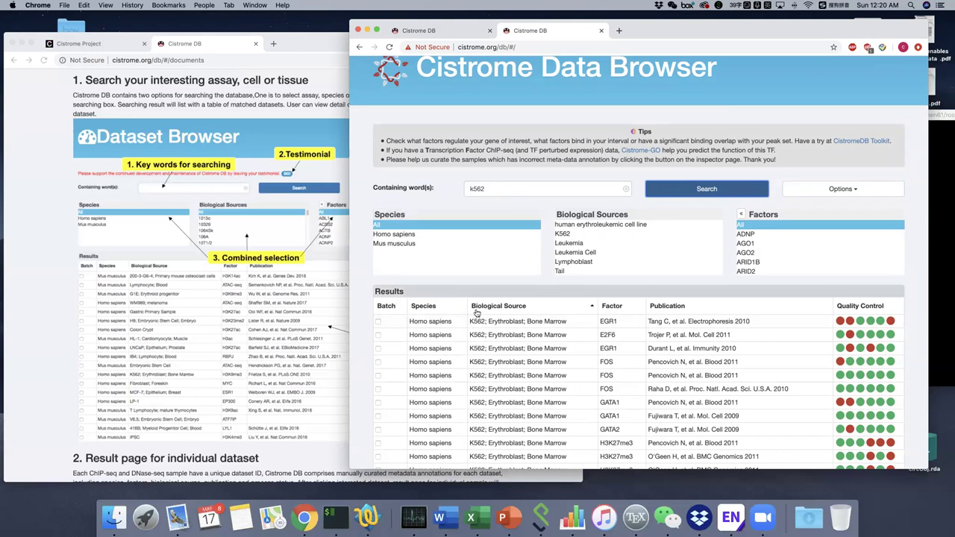
scroll(476, 313, "down", 5)
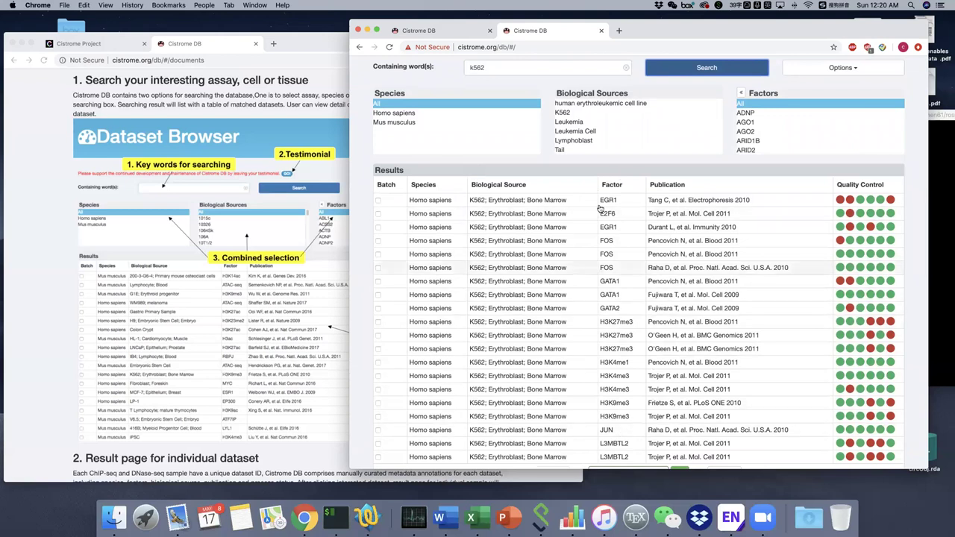
scroll(537, 215, "up", 5)
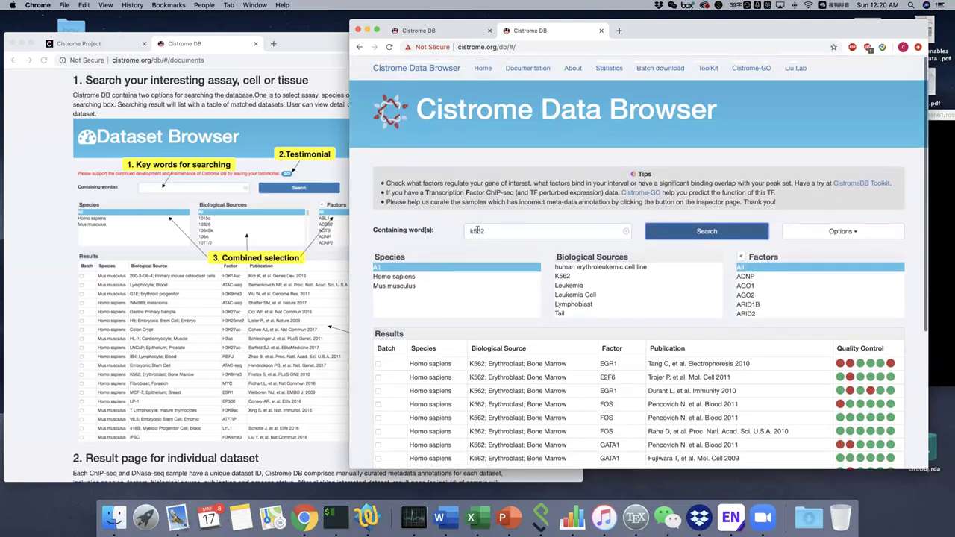
Replace the search word with "myc", run the search and look at the matching datasets.
double_click(477, 231)
type("my")
key("Return")
scroll(589, 223, "down", 1)
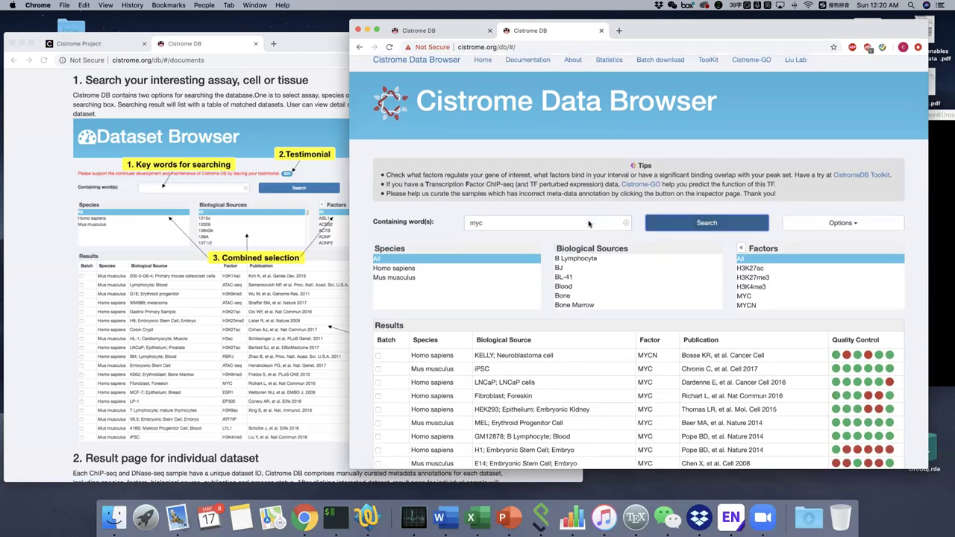
scroll(589, 223, "down", 3)
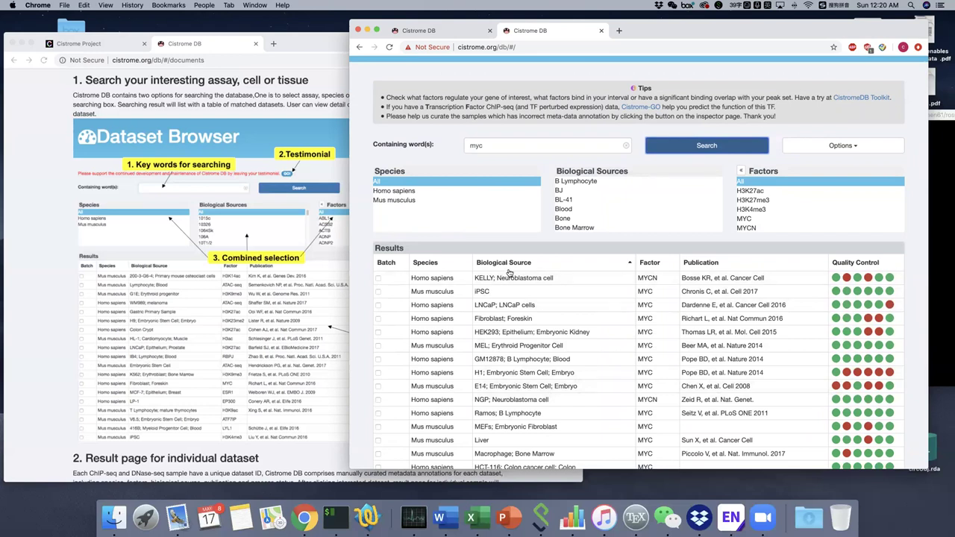
Highlight the search word "myc" and look through its biological sources and the results table.
left_click(489, 146)
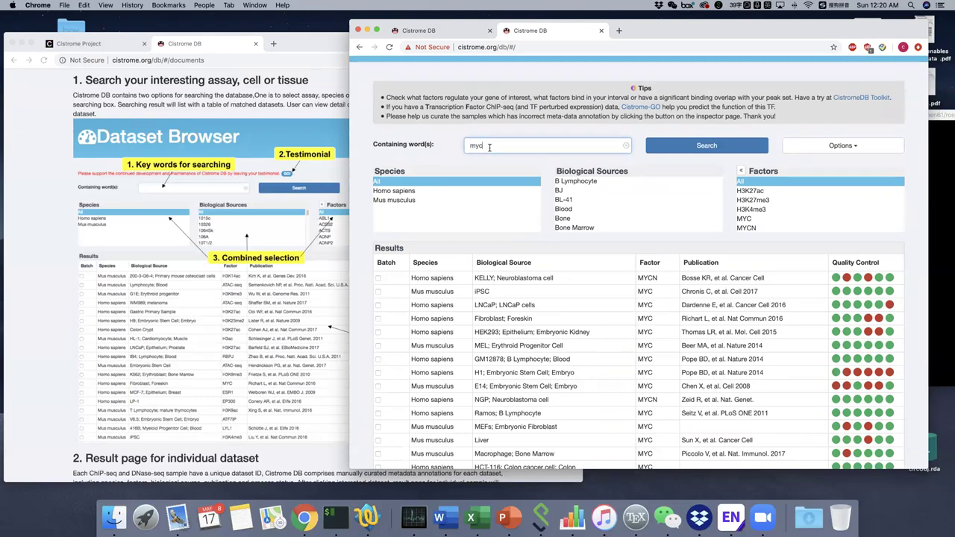
double_click(504, 146)
scroll(555, 193, "down", 2)
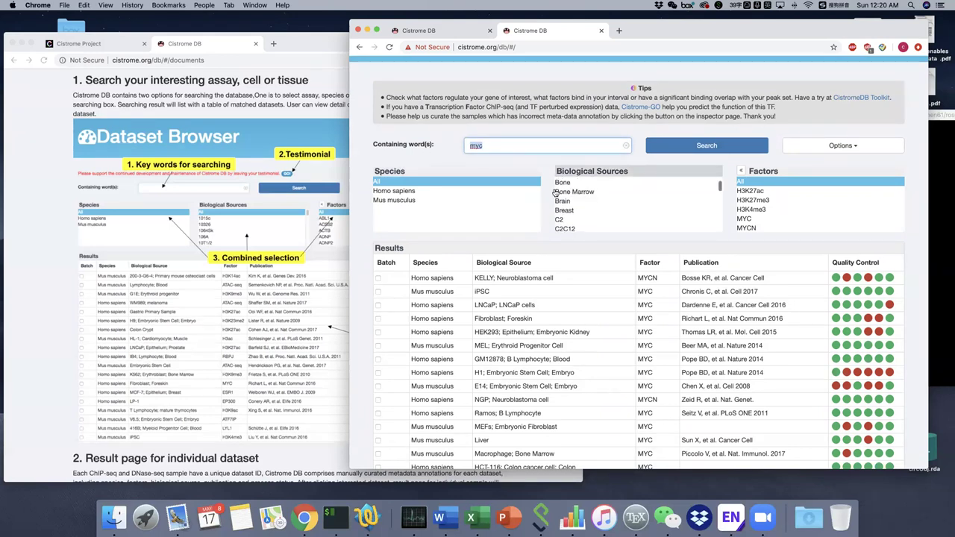
scroll(555, 356, "down", 2)
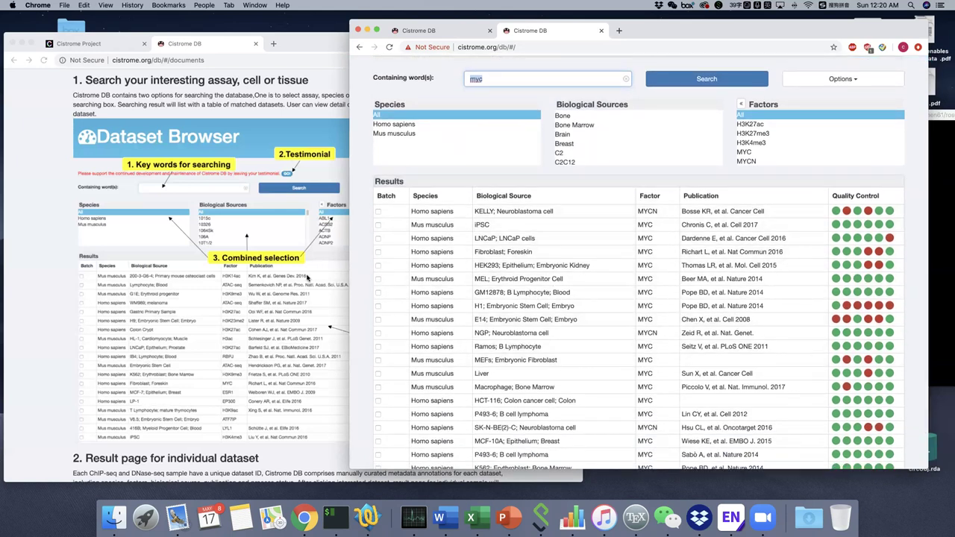
Read the documentation section on the result page for an individual dataset.
scroll(306, 278, "down", 8)
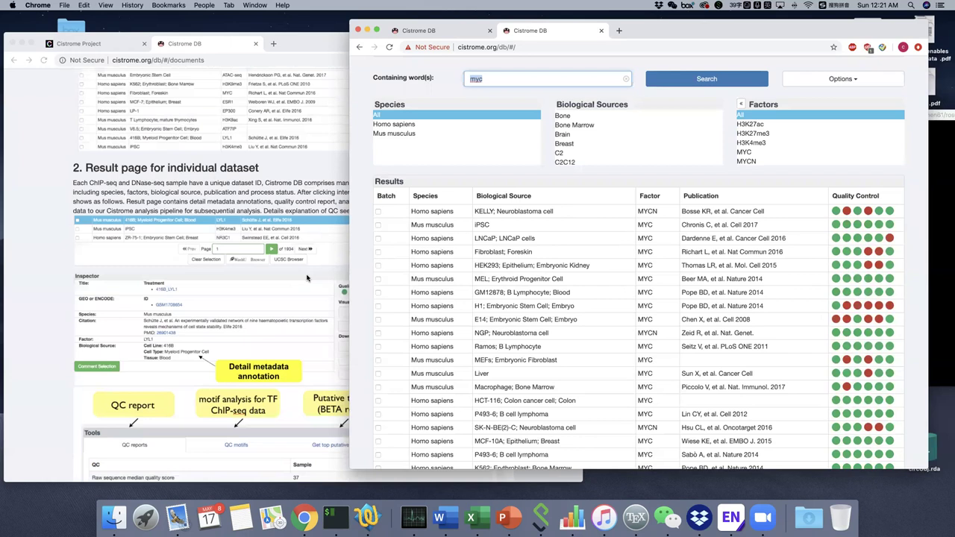
scroll(306, 278, "down", 2)
left_click(214, 139)
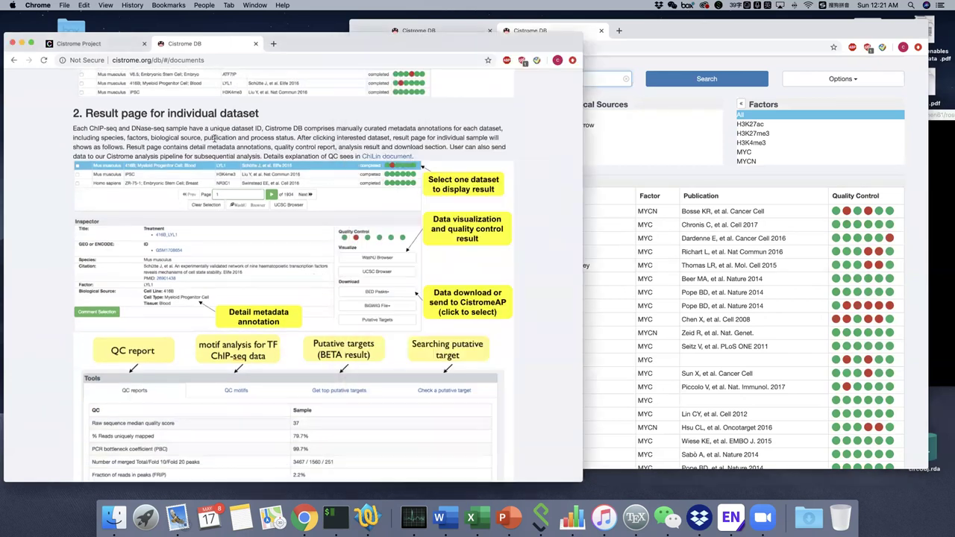
scroll(268, 168, "down", 1)
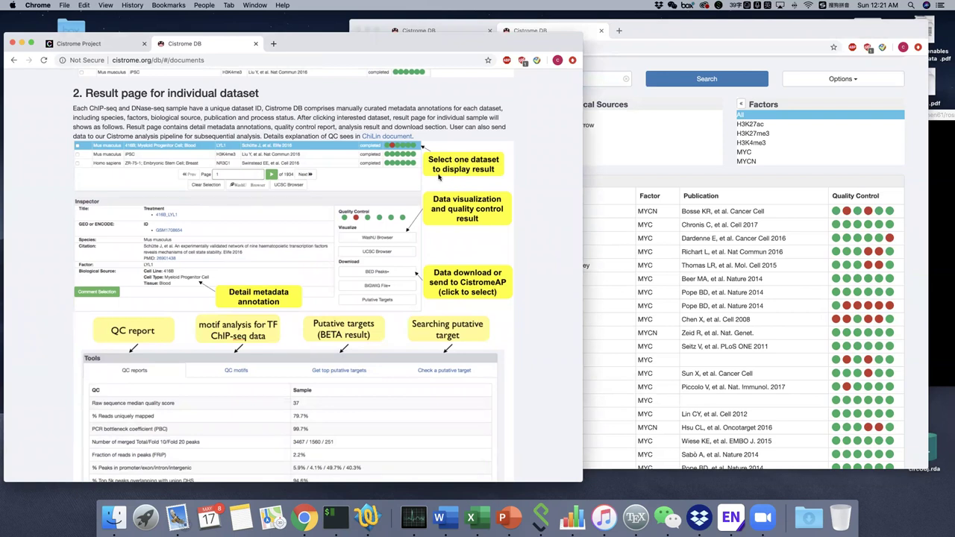
Select the Mus musculus iPSC MYC dataset from Cell 2017 and examine its details in the Inspector.
left_click_drag(646, 38, 624, 36)
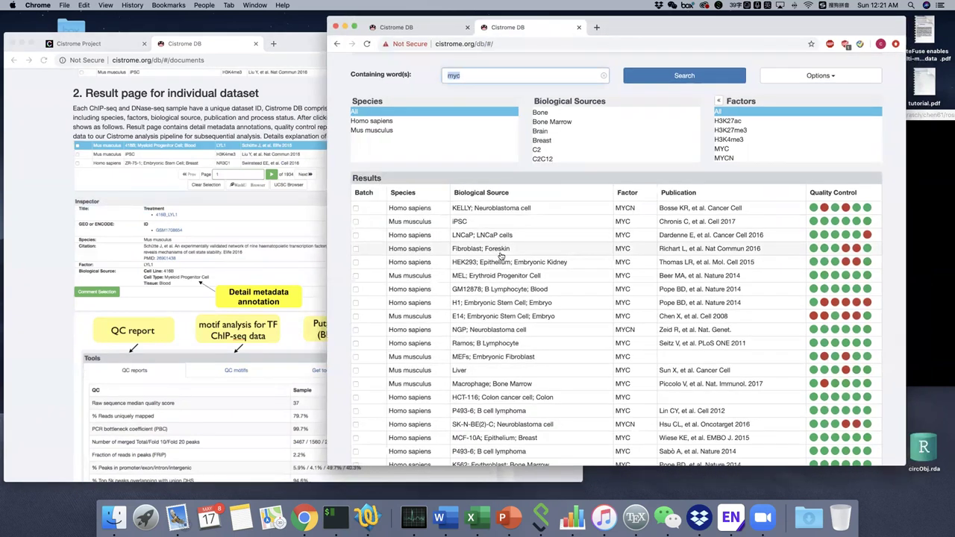
scroll(523, 228, "up", 1)
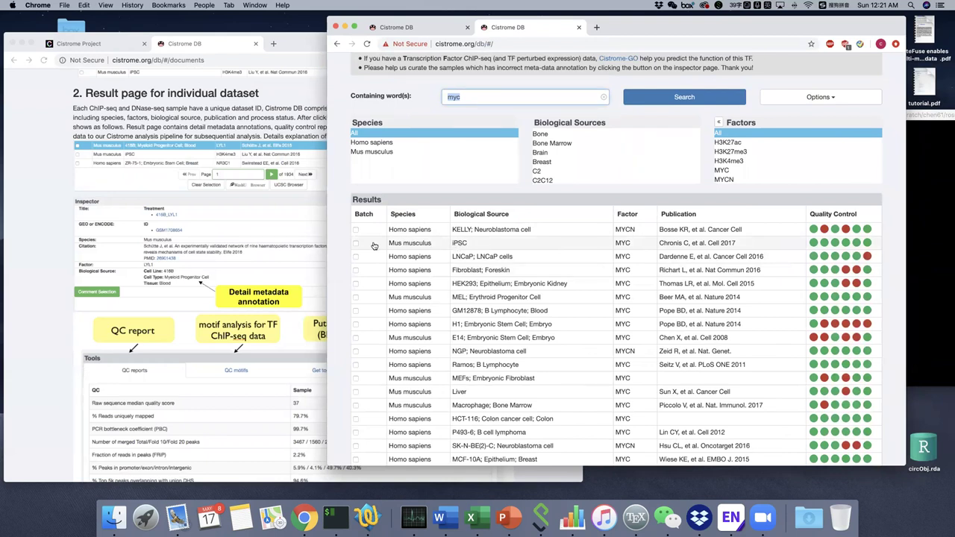
left_click(461, 246)
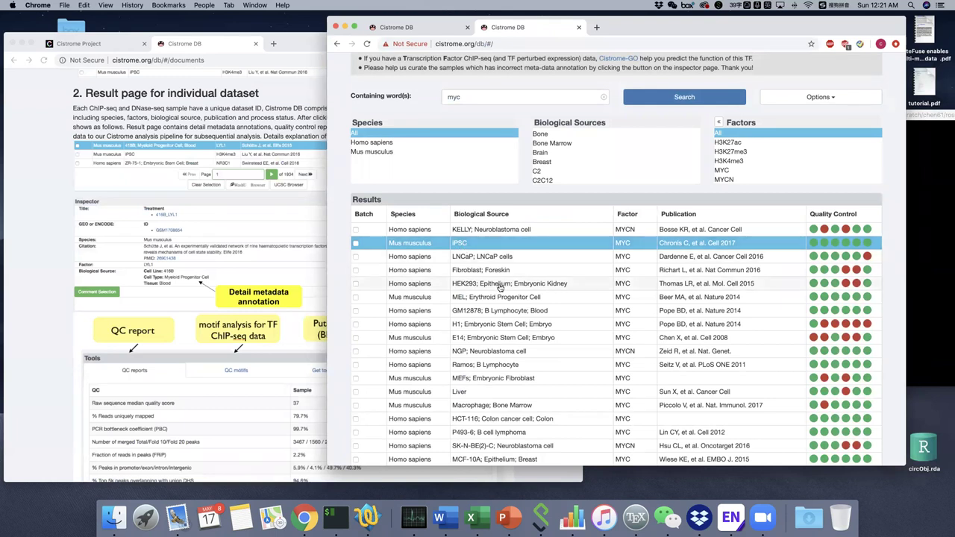
scroll(485, 269, "down", 5)
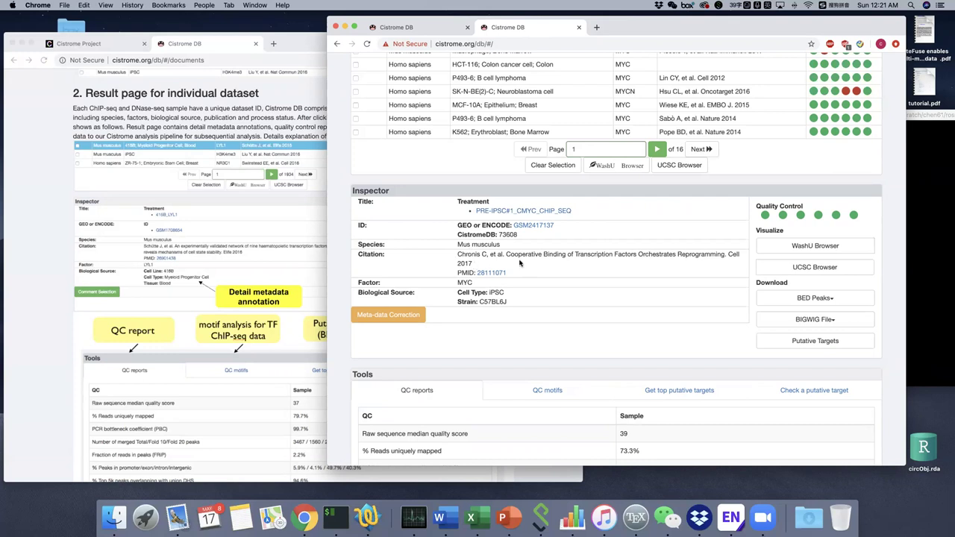
scroll(521, 262, "down", 1)
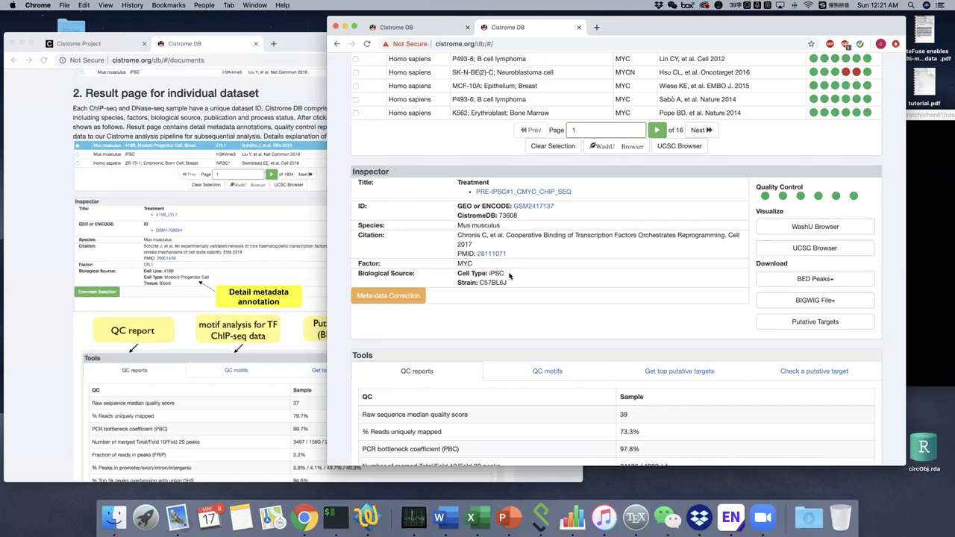
left_click_drag(635, 25, 576, 31)
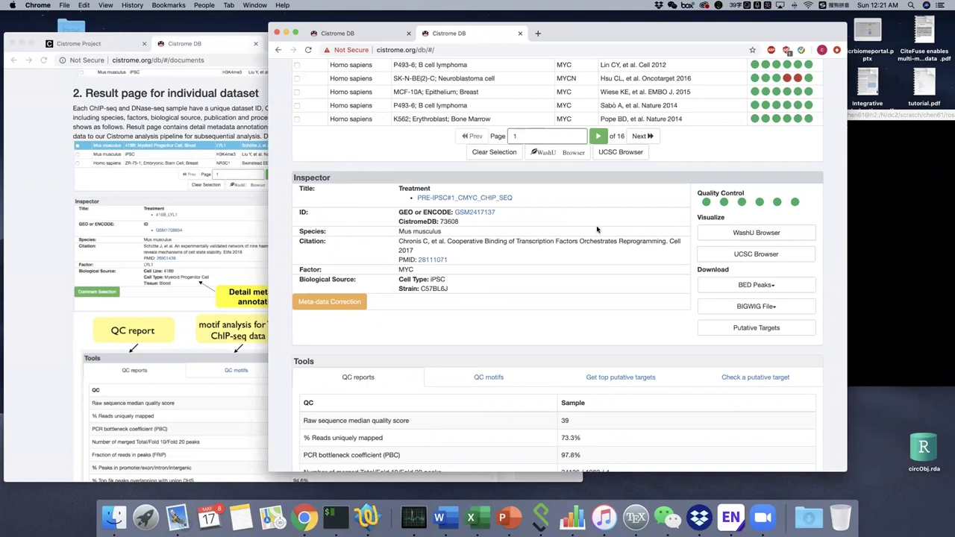
Visualize the selected iPSC MYC dataset in the WashU Browser, checking its Inspector entry alongside.
left_click(748, 235)
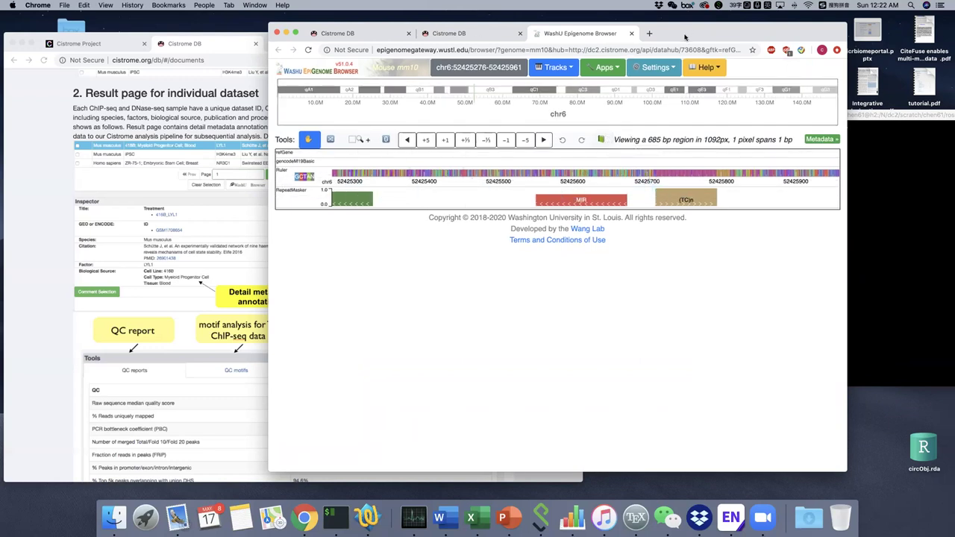
left_click_drag(685, 37, 670, 78)
left_click(440, 74)
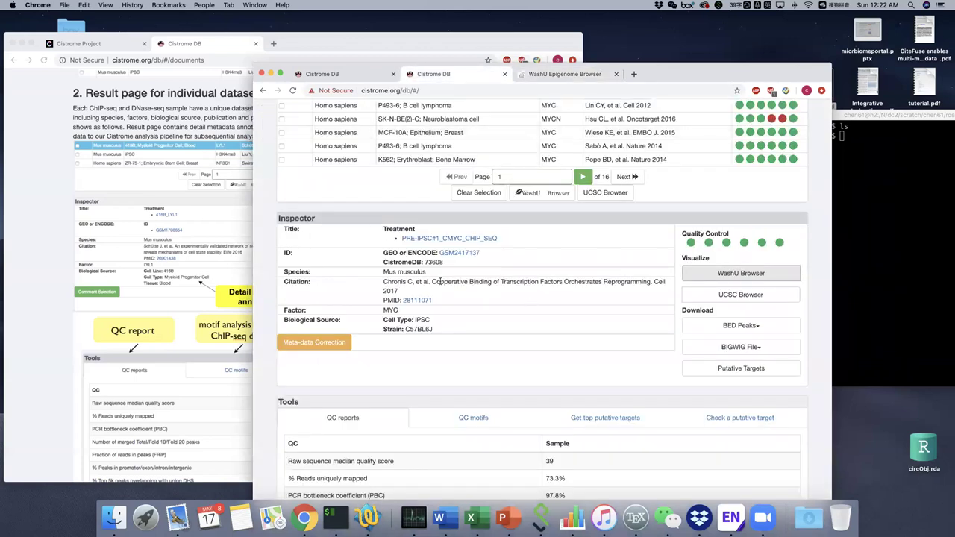
scroll(467, 290, "up", 2)
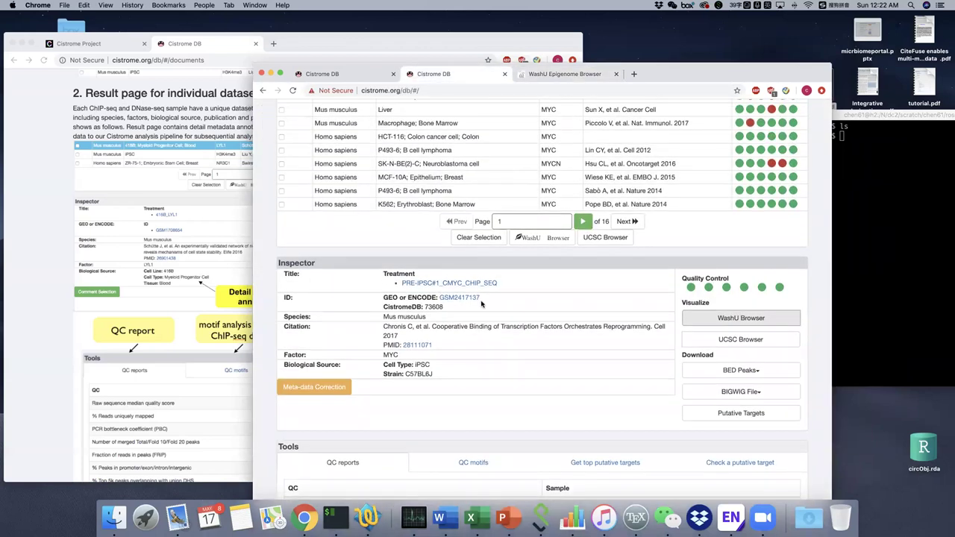
scroll(418, 328, "down", 1)
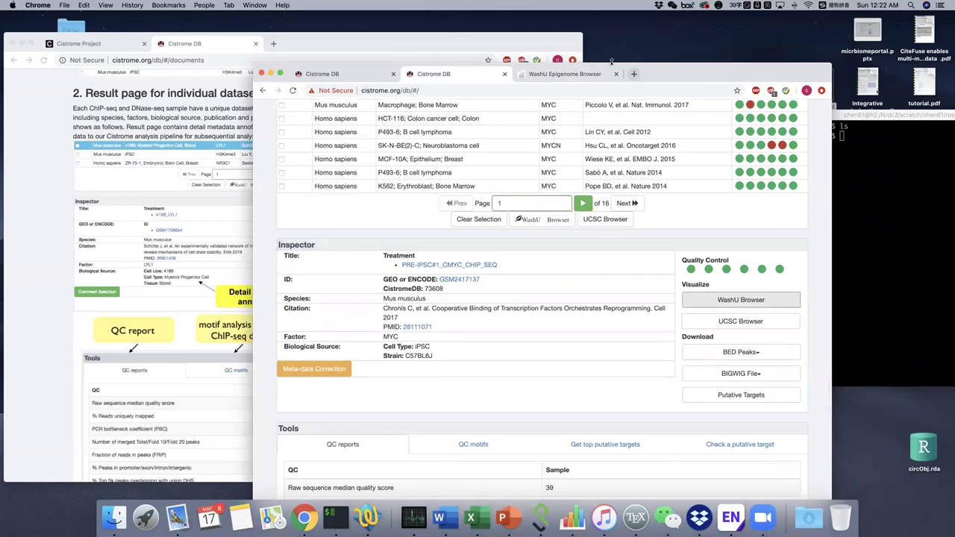
left_click(590, 74)
left_click_drag(638, 74, 654, 63)
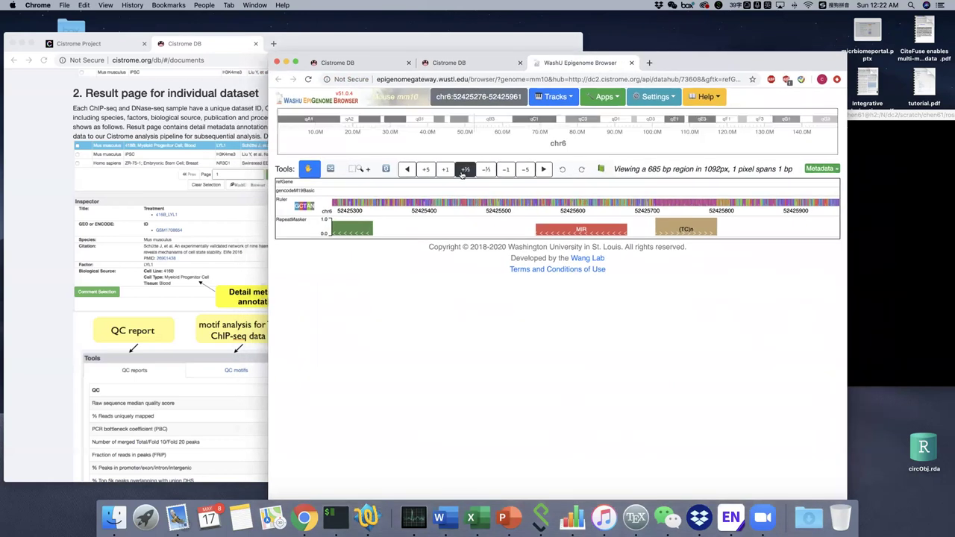
Return to the dataset's Inspector and request the download of its BED peaks.
left_click(480, 64)
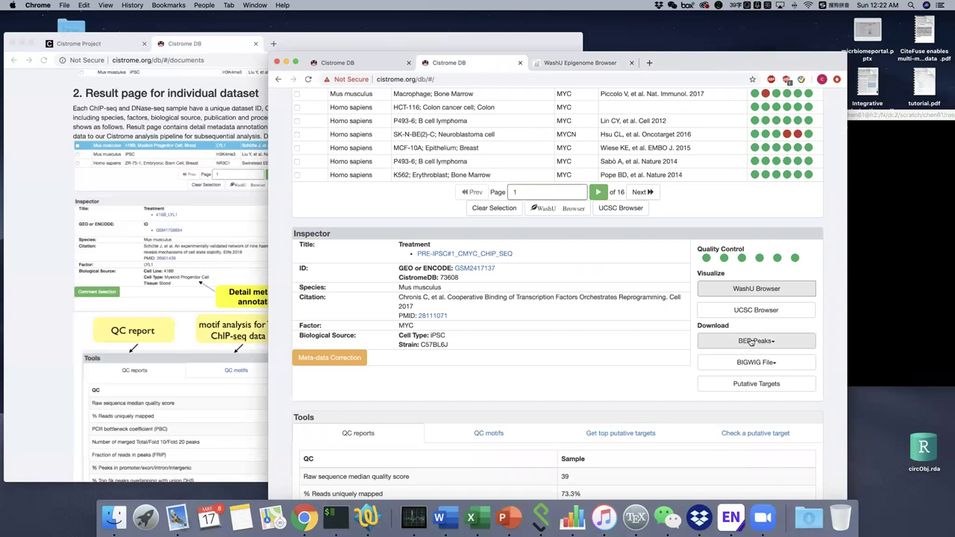
left_click_drag(682, 72, 654, 50)
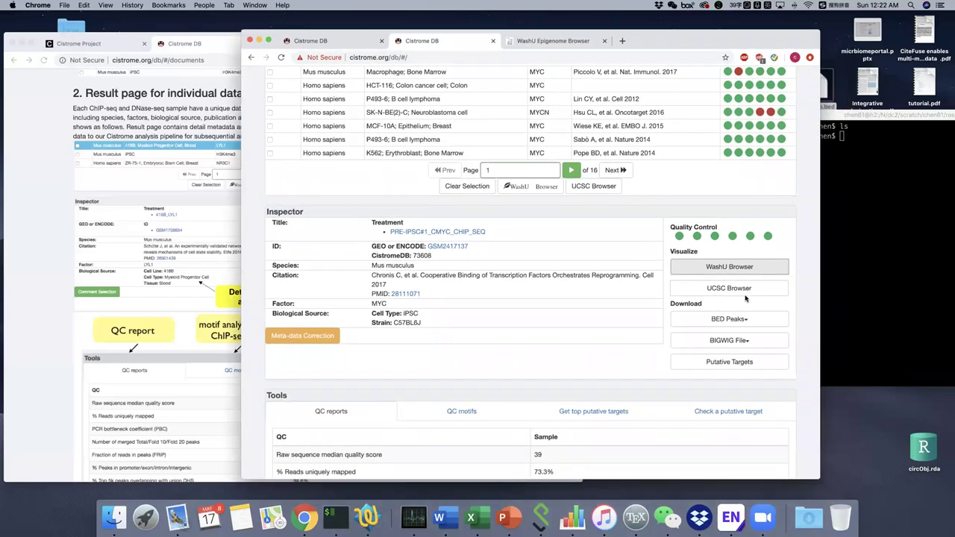
left_click(742, 323)
left_click(739, 339)
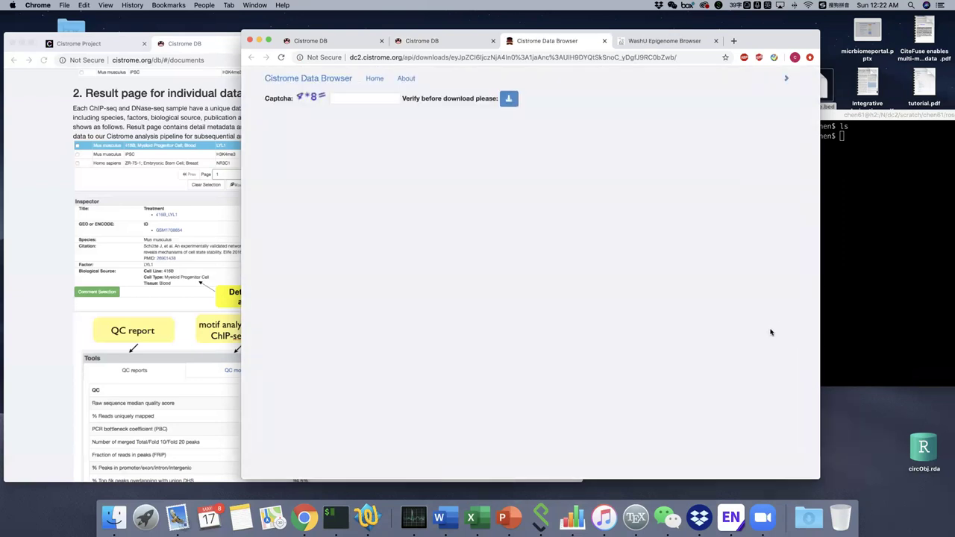
Try to pass the download verification by entering the captcha's arithmetic expressions as they are shown.
left_click(357, 97)
type("4*8")
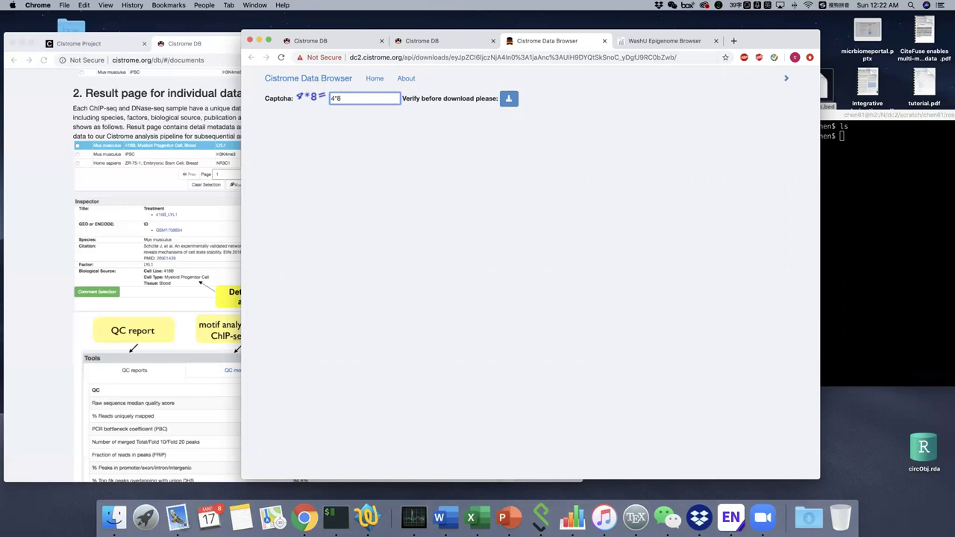
type("=")
left_click(509, 99)
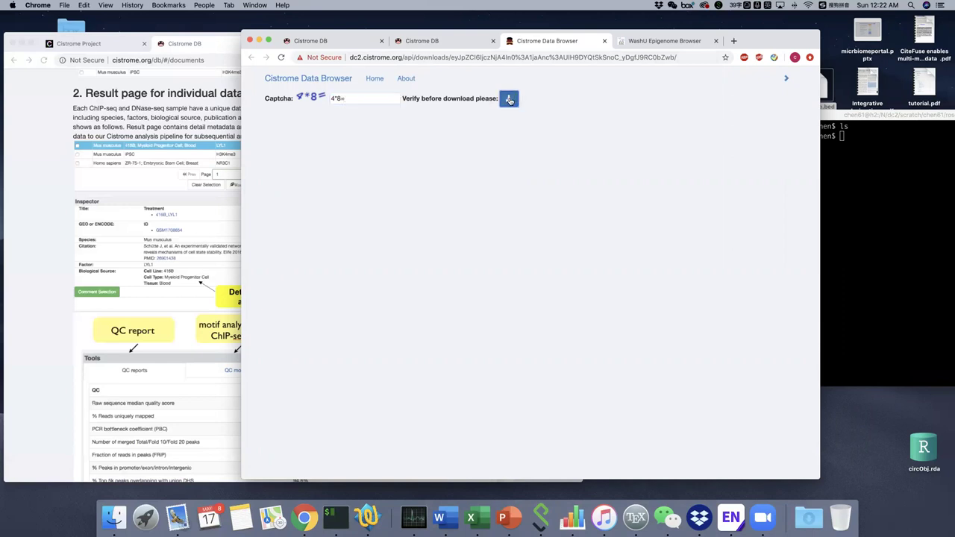
left_click(317, 121)
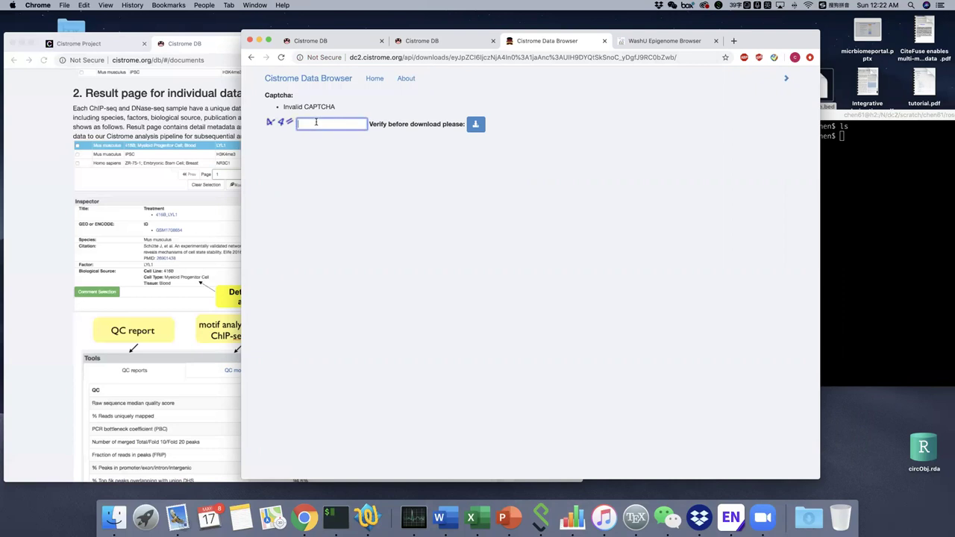
type("4-4=")
left_click(471, 129)
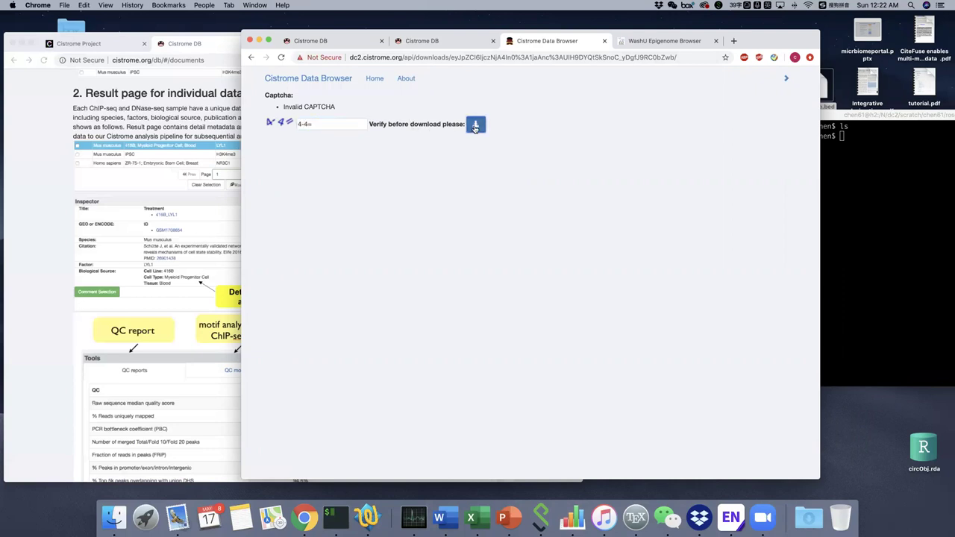
left_click(323, 125)
type("9")
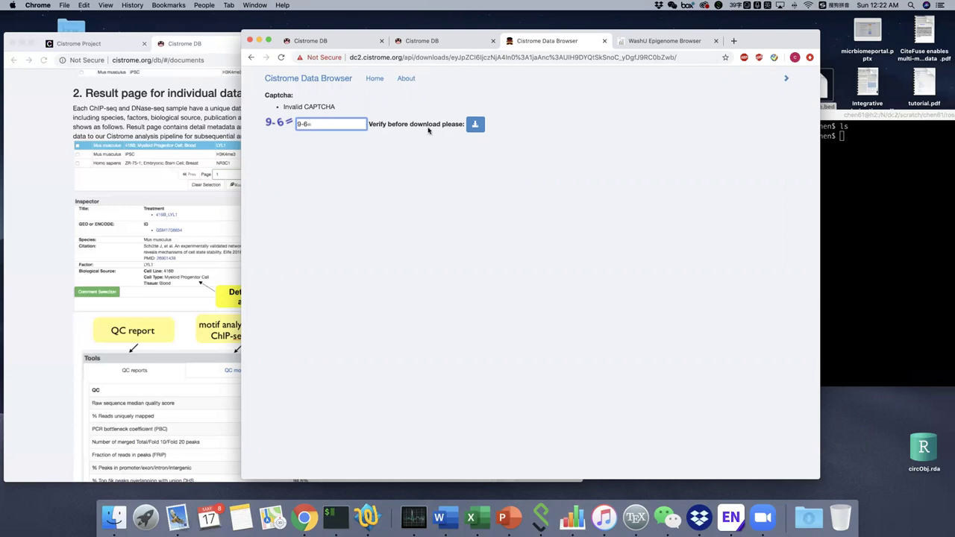
left_click(475, 124)
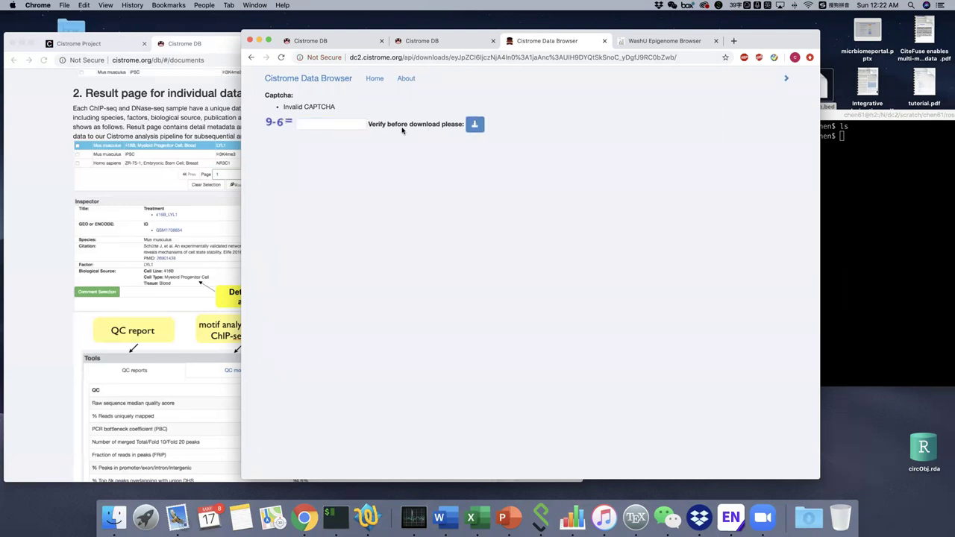
Enter the calculated answer in the captcha field and download the peaks BED file.
left_click(321, 125)
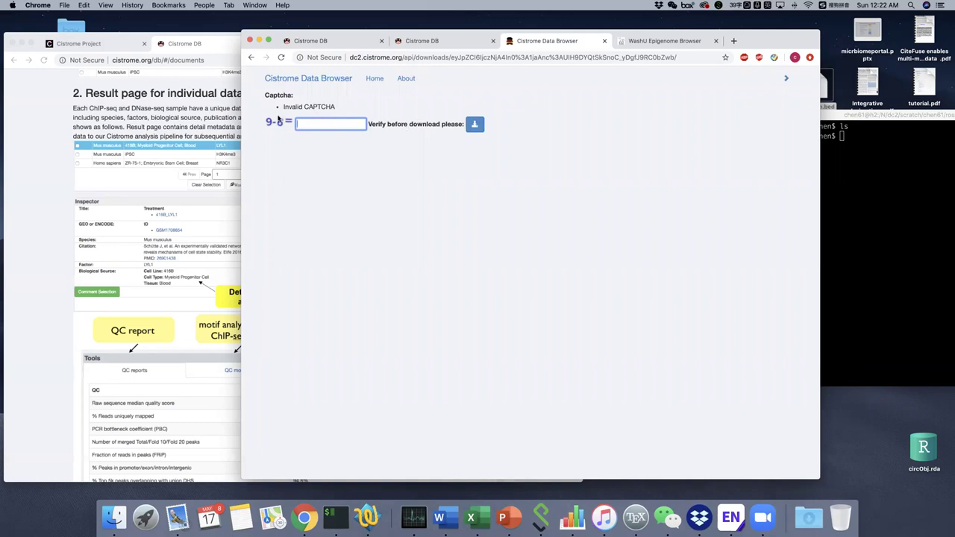
type("3")
left_click(474, 124)
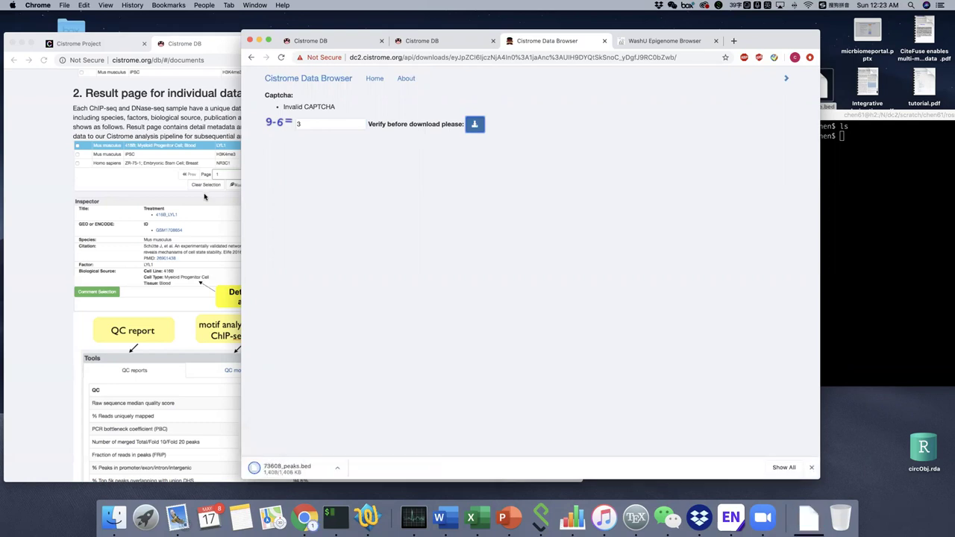
Switch to iTerm2, list the Downloads folder with ls -l and show the start of 73608_peaks.bed with head.
left_click(877, 299)
left_click_drag(778, 116, 595, 127)
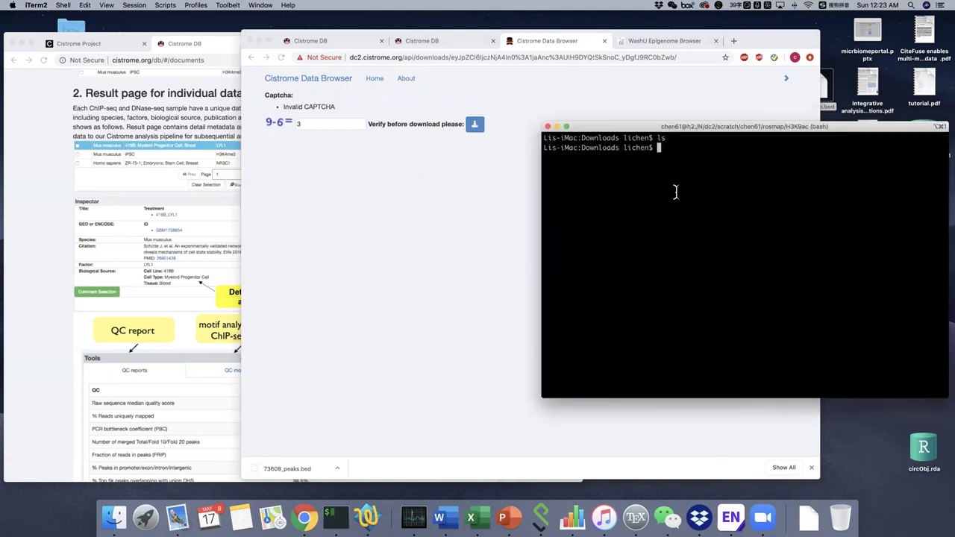
type("ls -l")
key("Return")
type("head 73608_peaks.bed")
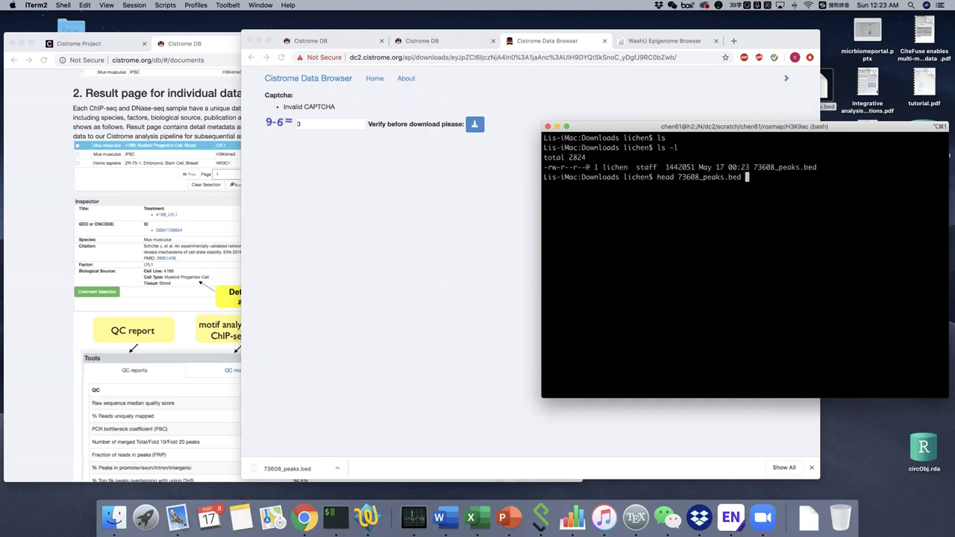
key("Return")
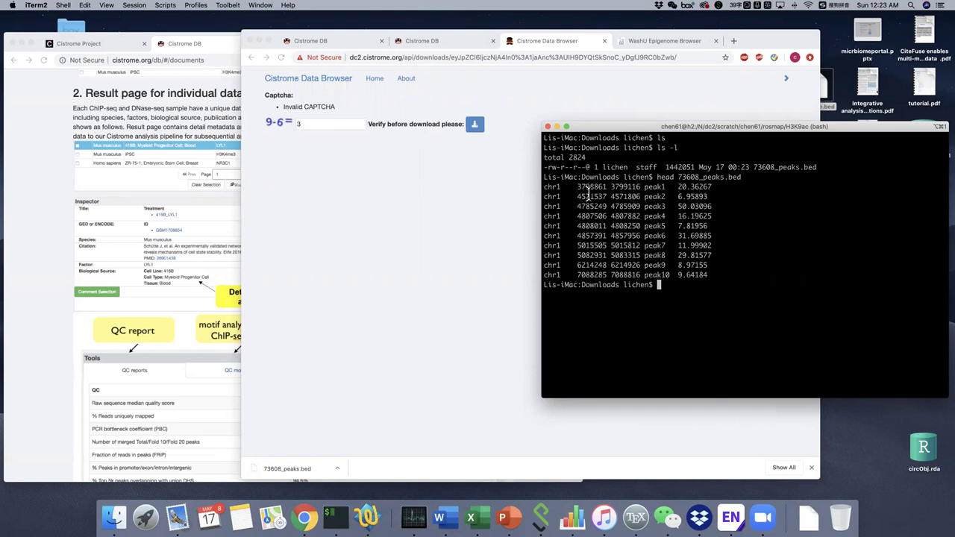
Revisit the dataset's Inspector in Chrome and count the lines of 73608_peaks.bed with wc -l in iTerm2.
left_click(565, 47)
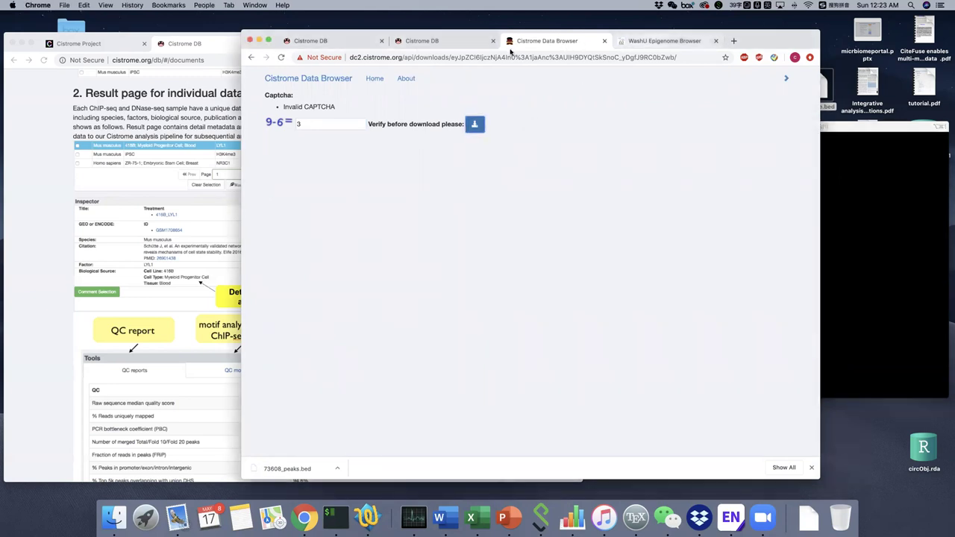
left_click_drag(778, 51, 714, 49)
key("ctrl+shift+Tab")
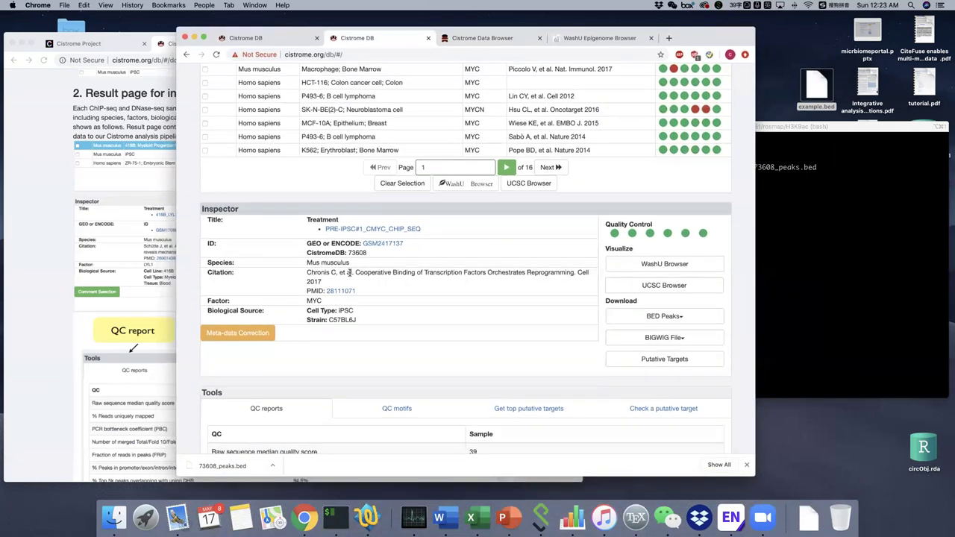
left_click(820, 291)
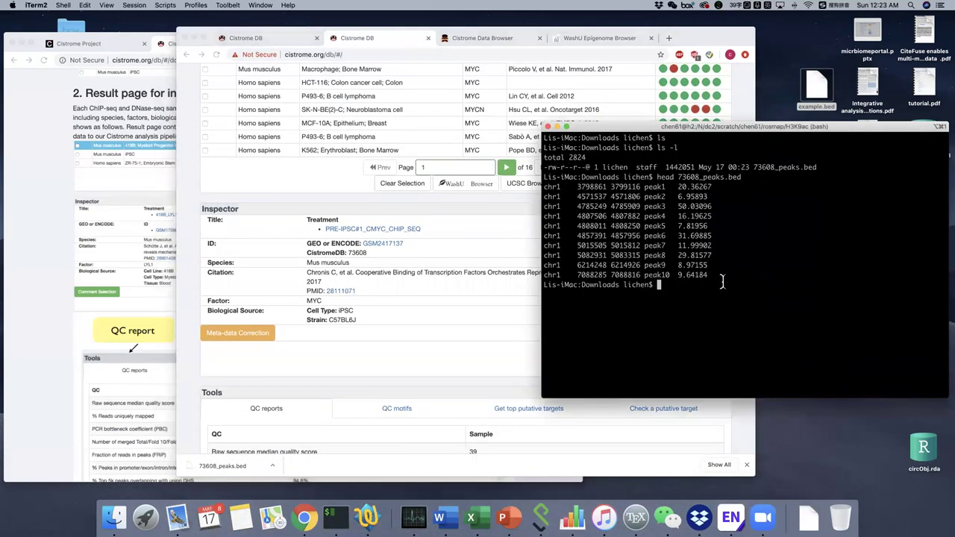
type("wc -l")
double_click(692, 178)
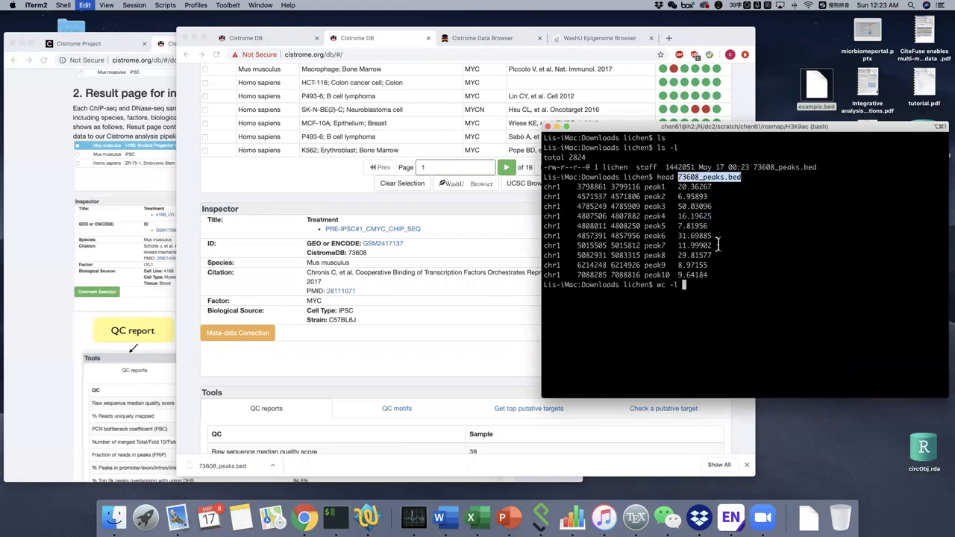
type("73608_peaks.bed")
key("Return")
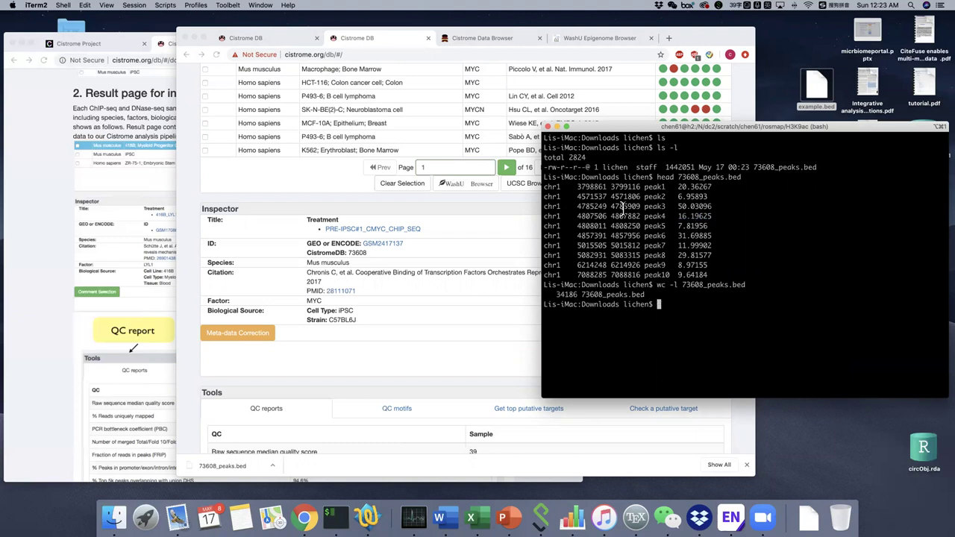
Copy the first peak's coordinates in iTerm2 and open the region search of the WashU Epigenome Browser in Chrome.
left_click_drag(544, 187, 641, 188)
key("super+c")
left_click(602, 37)
left_click(334, 144)
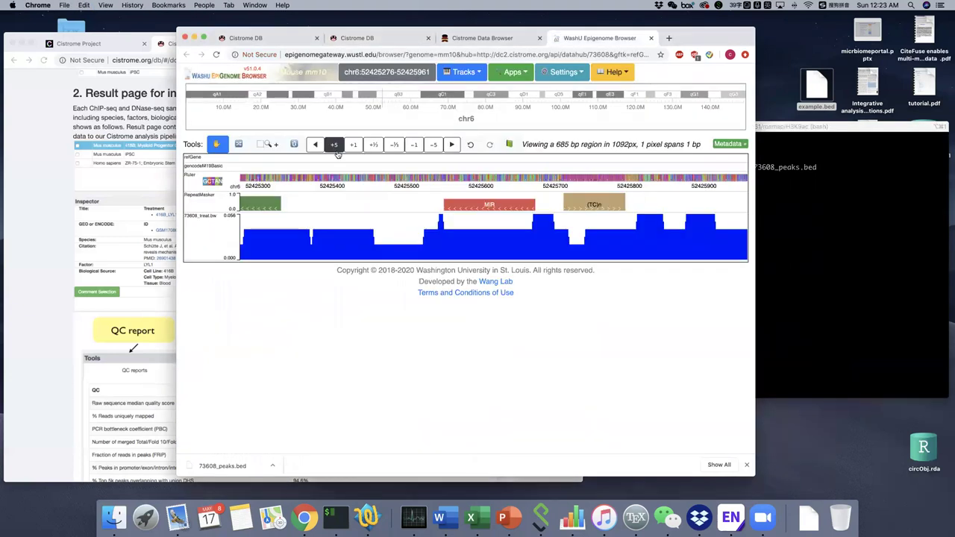
left_click(369, 72)
left_click(370, 73)
left_click(369, 73)
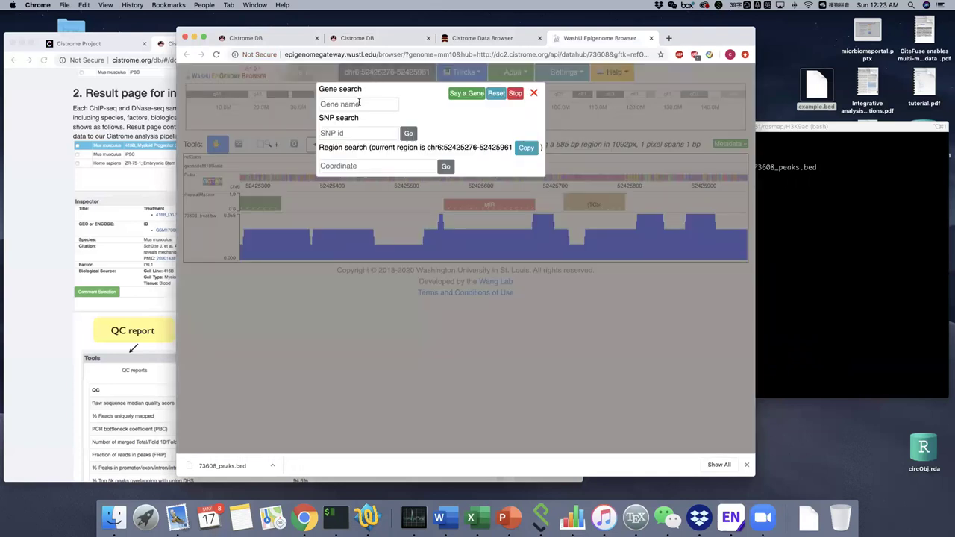
left_click(378, 169)
key("super+v")
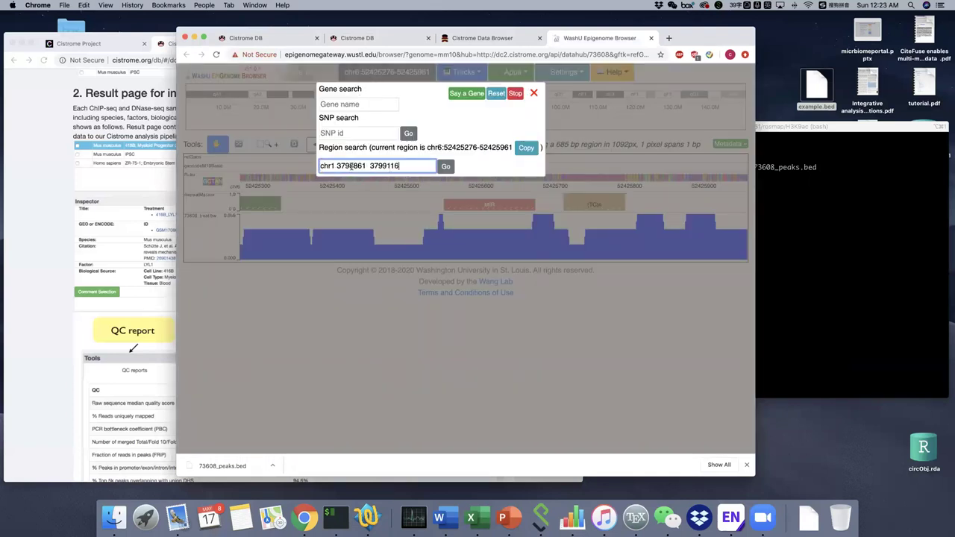
left_click(338, 165)
key("BackSpace")
type(":")
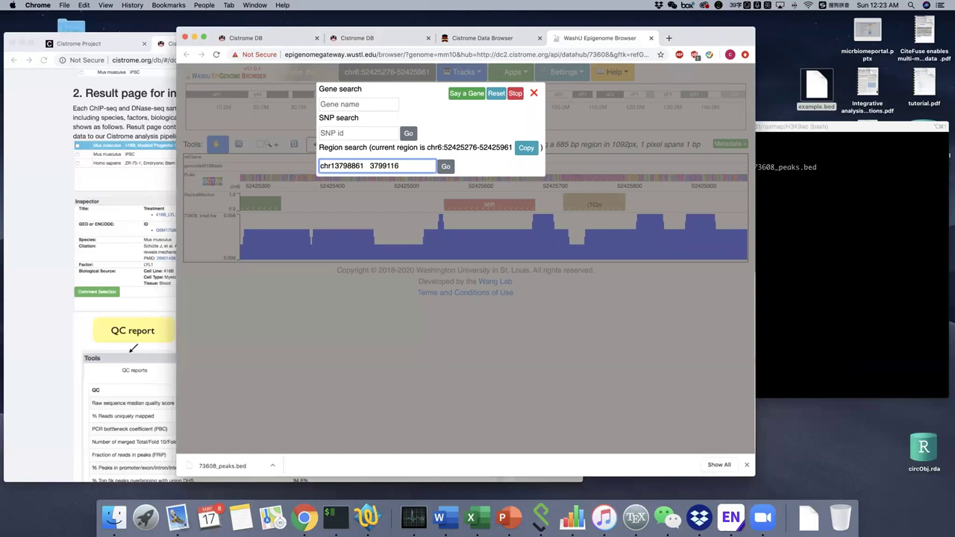
left_click(369, 166)
key("BackSpace")
key("BackSpace")
type("-")
left_click(445, 166)
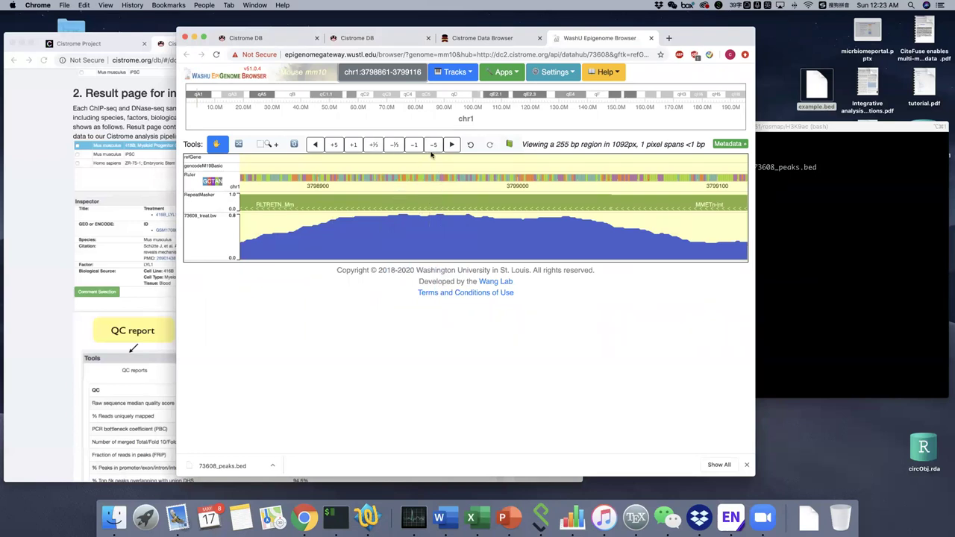
Pan the 73608_treat.bw track and zoom out to a 6375 bp region around the highlighted chr1 peak.
left_click(377, 75)
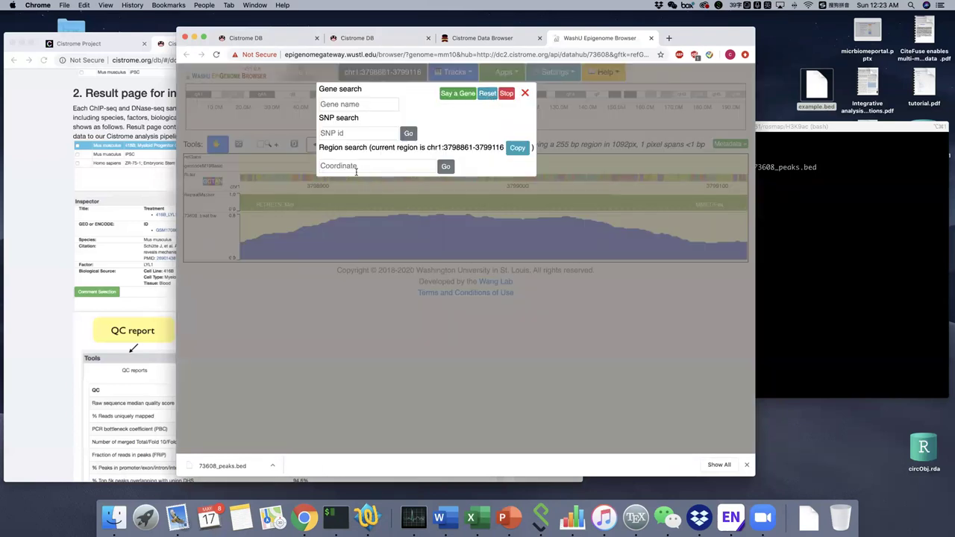
left_click(525, 93)
left_click_drag(433, 233, 641, 235)
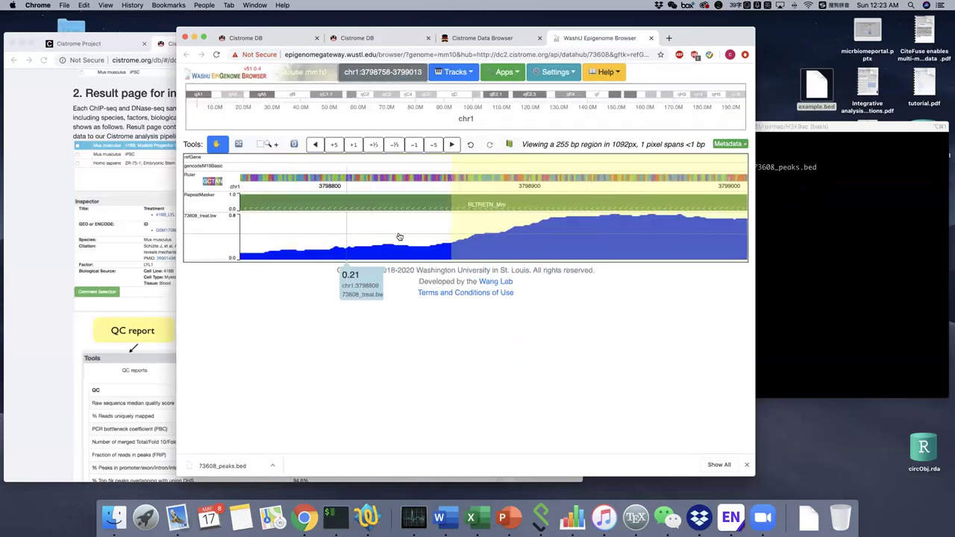
left_click(332, 145)
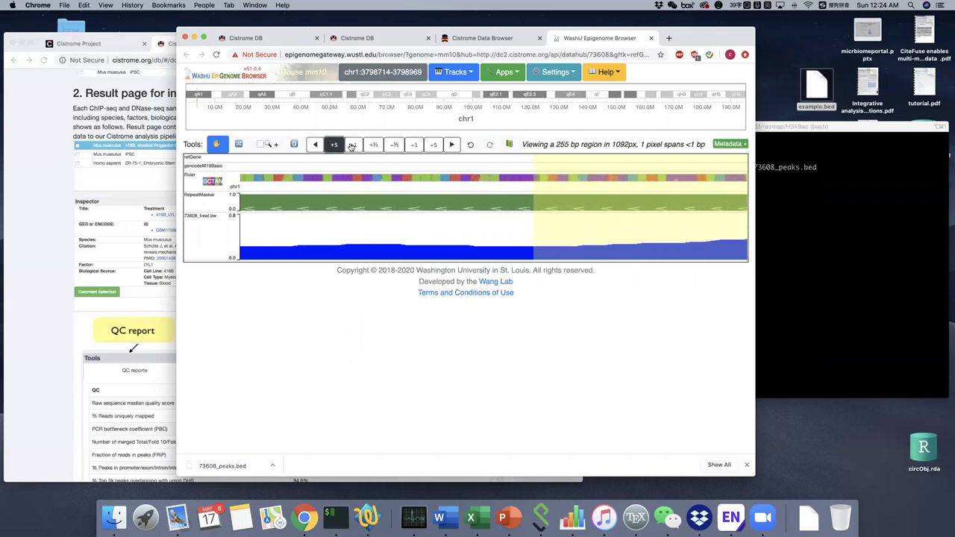
left_click(332, 145)
left_click(433, 146)
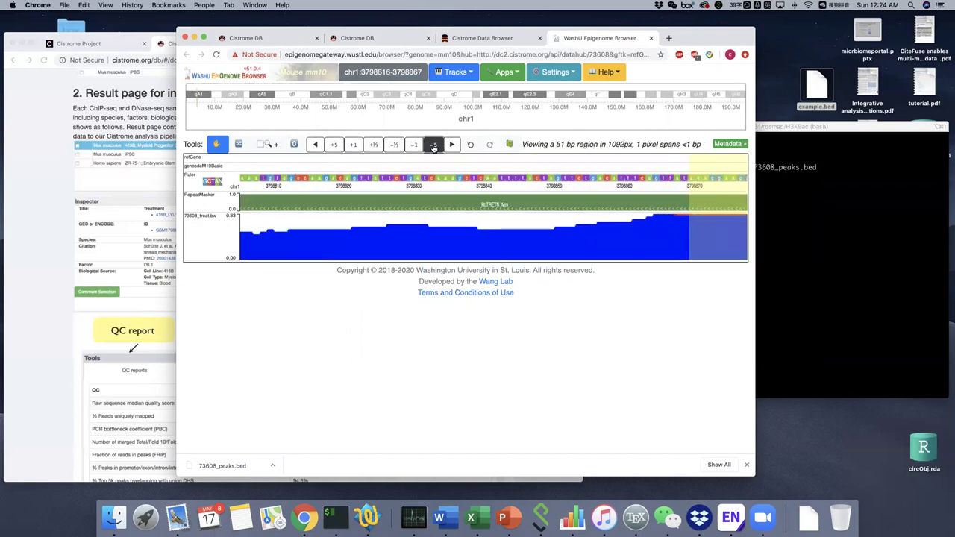
left_click(434, 145)
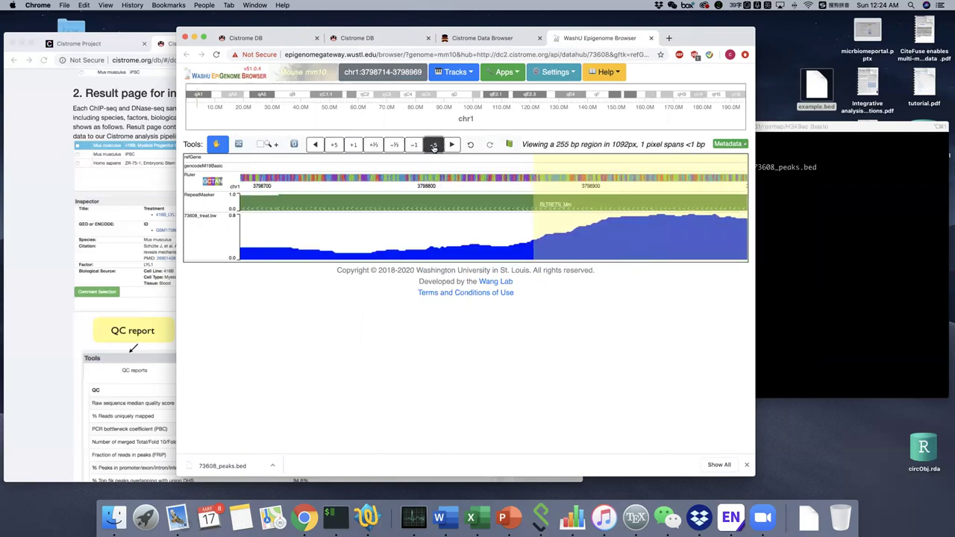
left_click(440, 145)
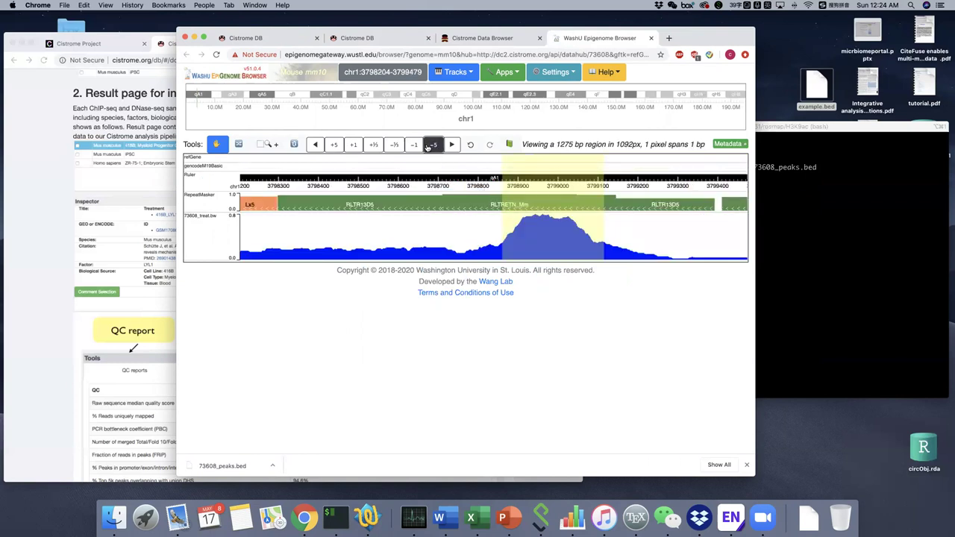
left_click_drag(472, 234, 559, 238)
left_click_drag(473, 239, 398, 239)
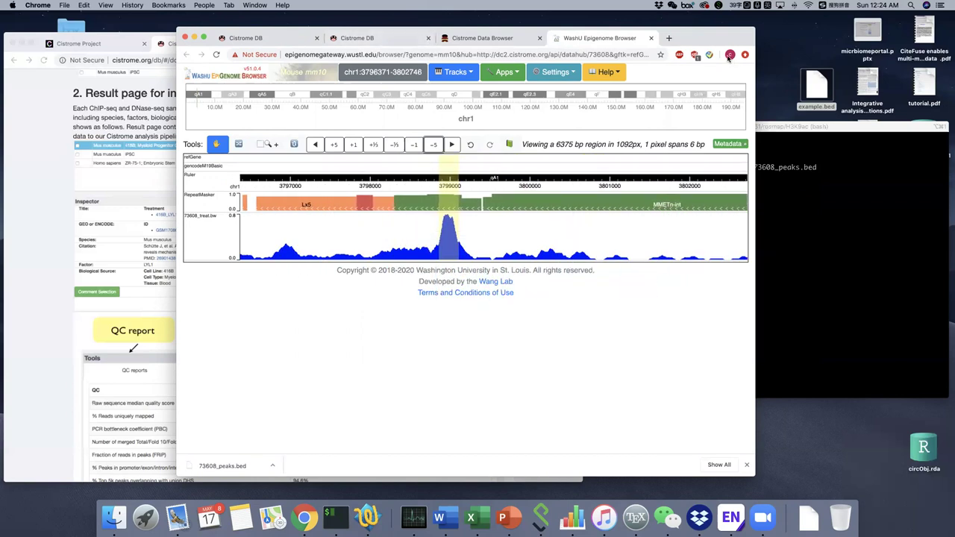
Move the Chrome window aside and compare the dataset's Cistrome DB Inspector with its WashU Epigenome Browser track.
left_click_drag(682, 48, 626, 61)
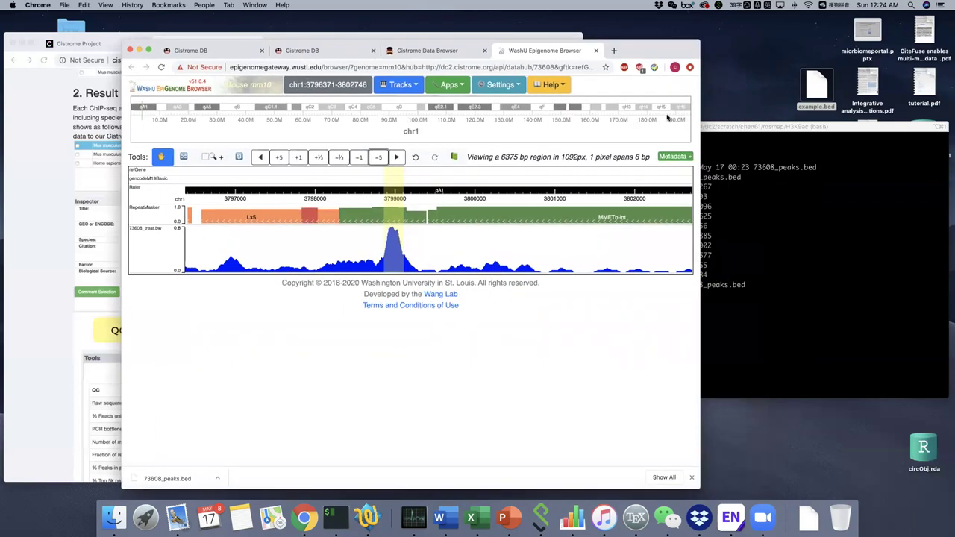
left_click(412, 51)
left_click(340, 55)
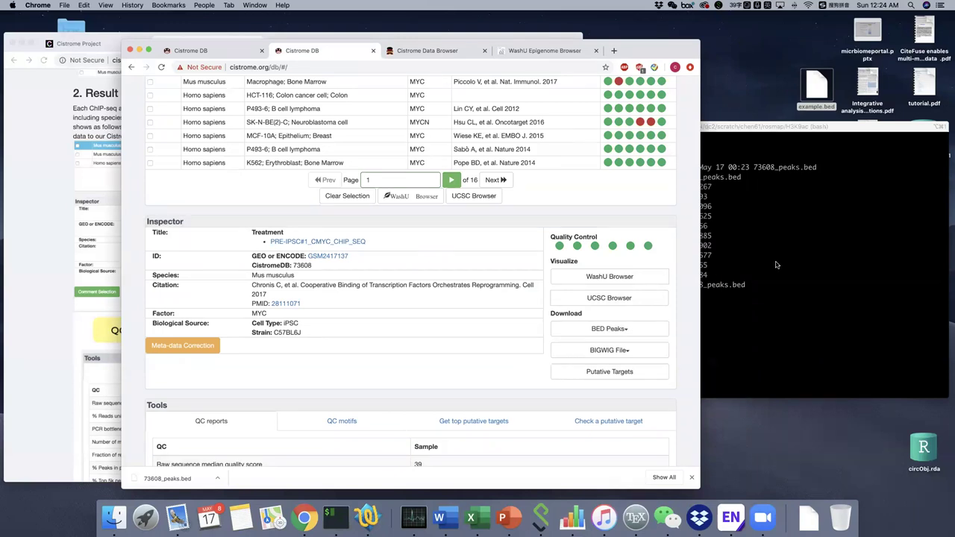
left_click(716, 224)
left_click(553, 53)
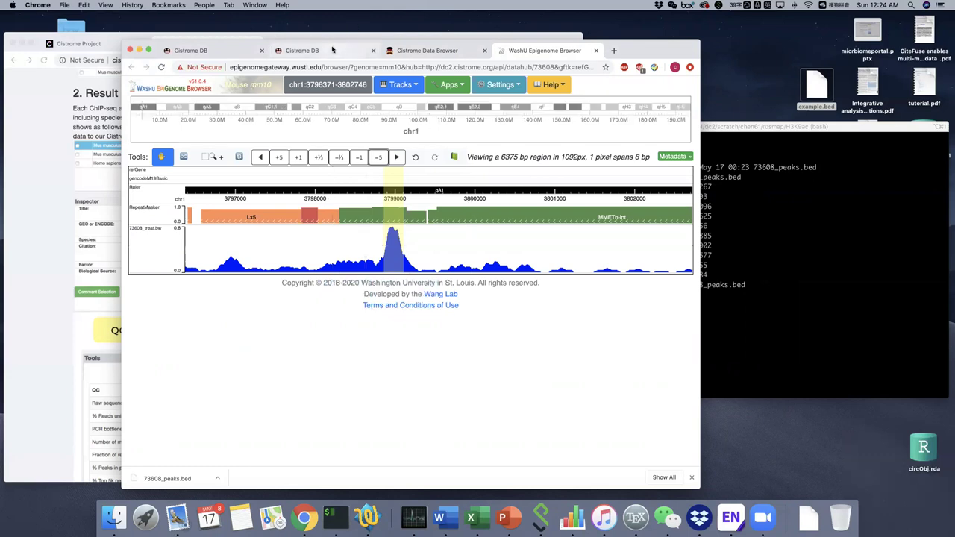
Open dataset 73608 from its Inspector in the UCSC Browser and pan the chr12 view to 56,686,333-56,705,962.
left_click(332, 49)
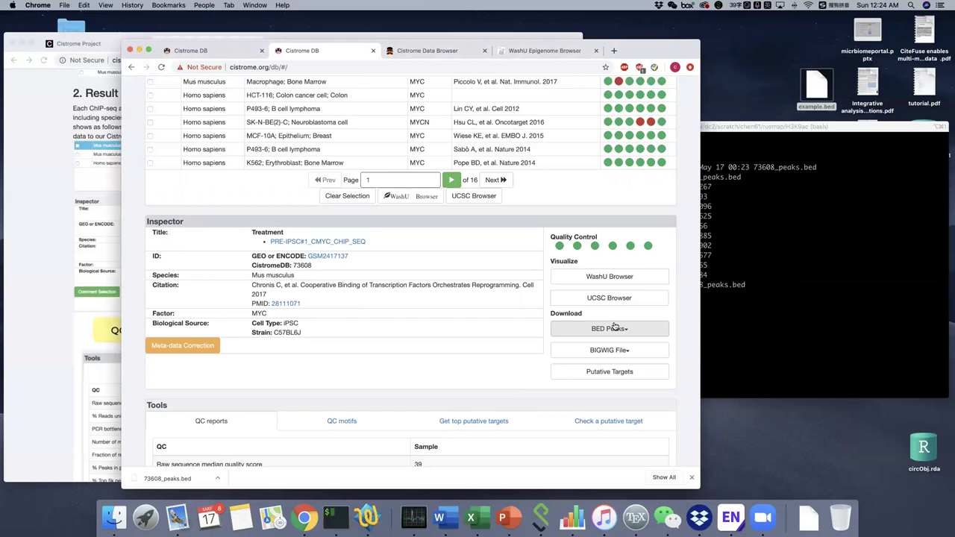
scroll(615, 327, "down", 1)
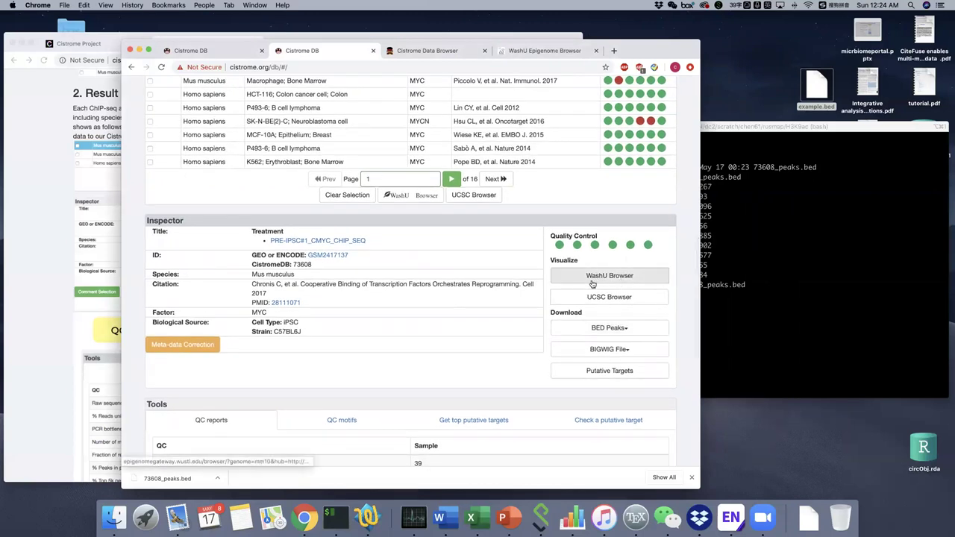
scroll(618, 302, "down", 1)
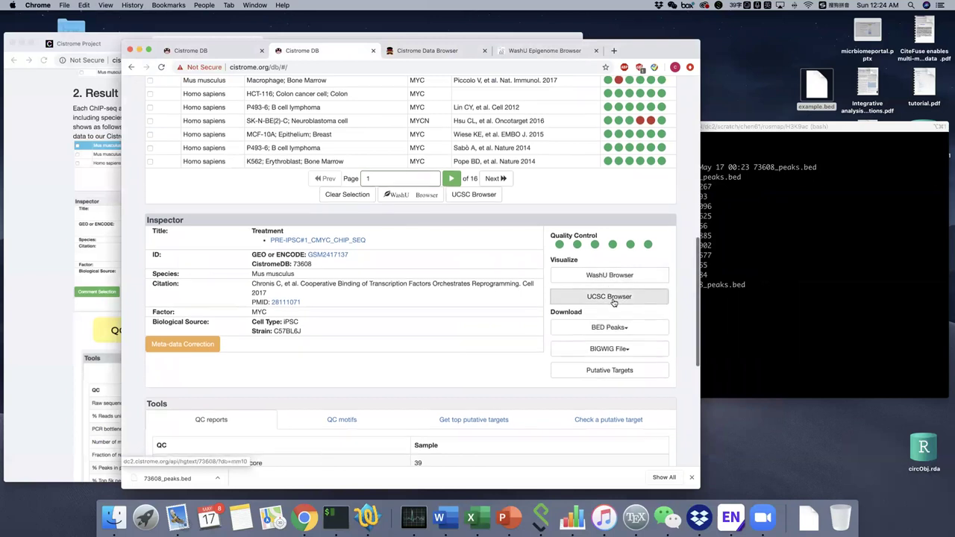
left_click(590, 299)
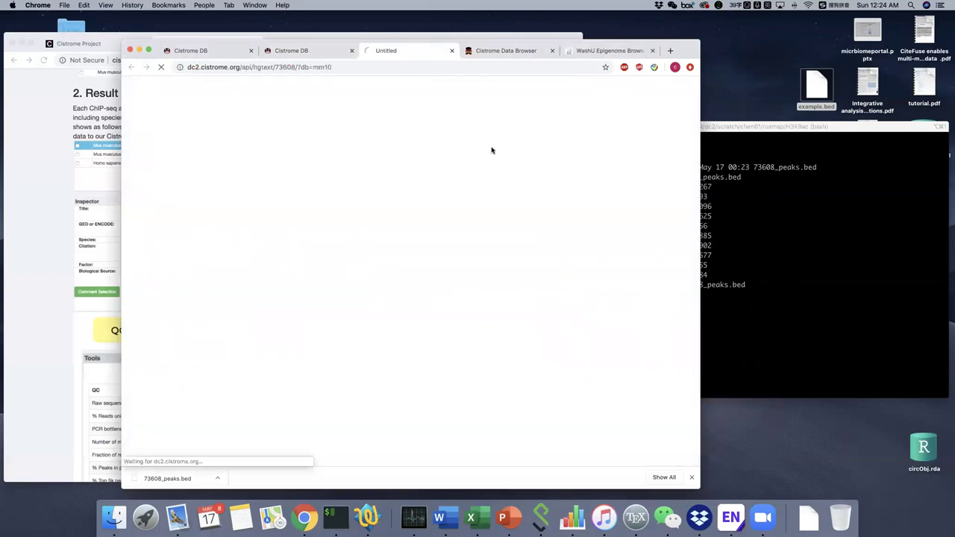
left_click_drag(675, 54, 691, 49)
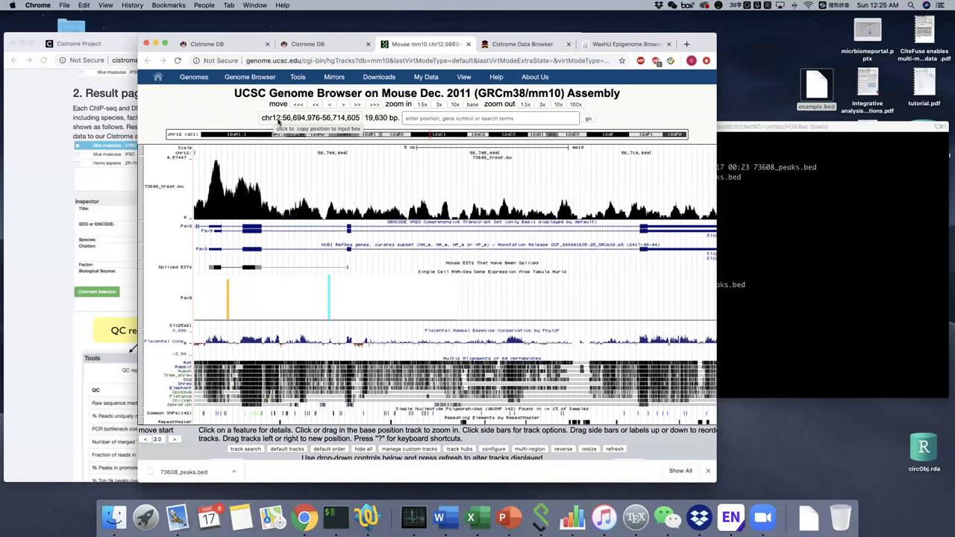
left_click_drag(306, 194, 454, 193)
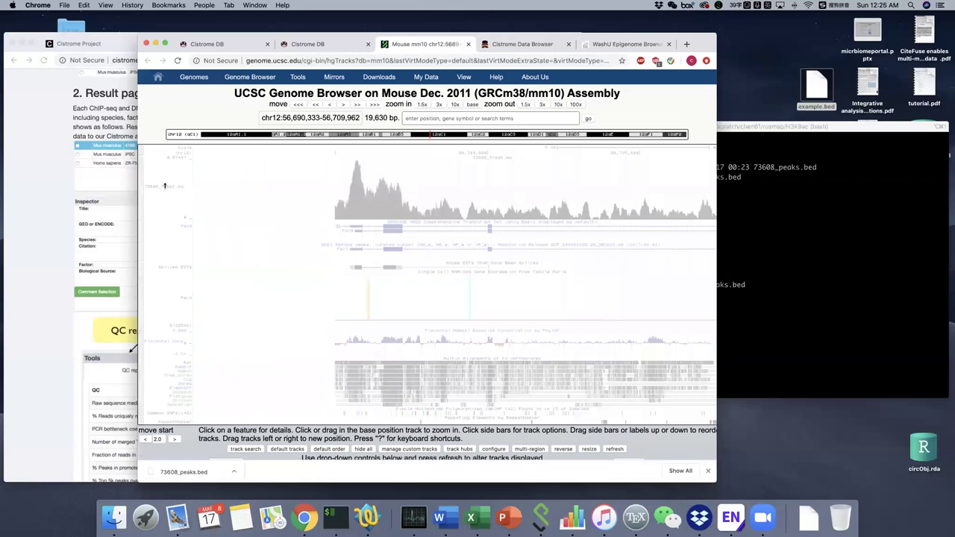
left_click_drag(241, 187, 363, 185)
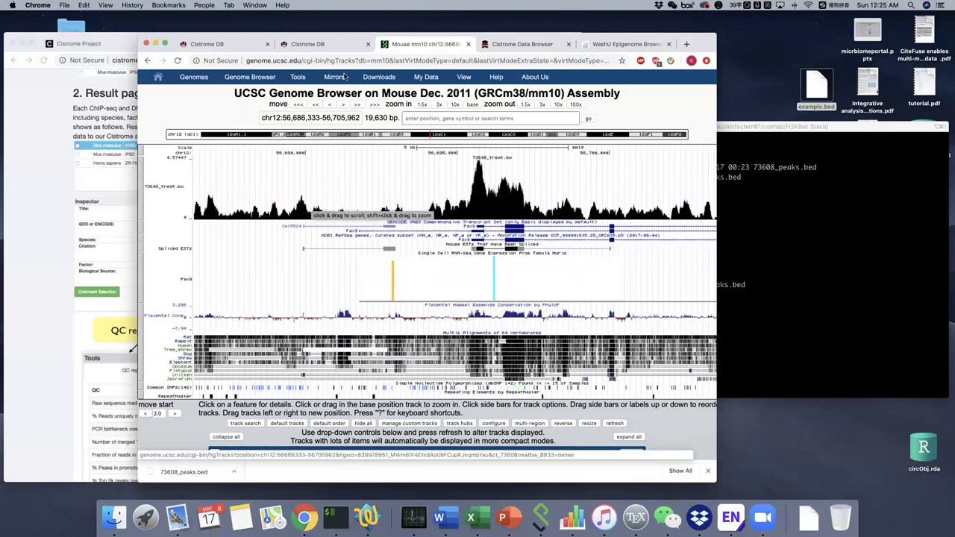
Return to the dataset's Inspector in Cistrome DB and check the download options for BED Peaks.
left_click(336, 47)
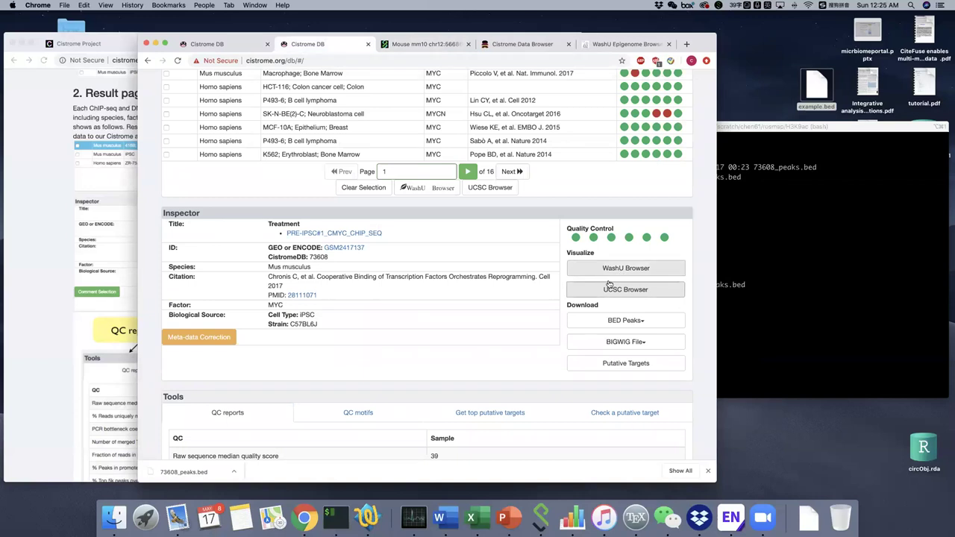
left_click(643, 325)
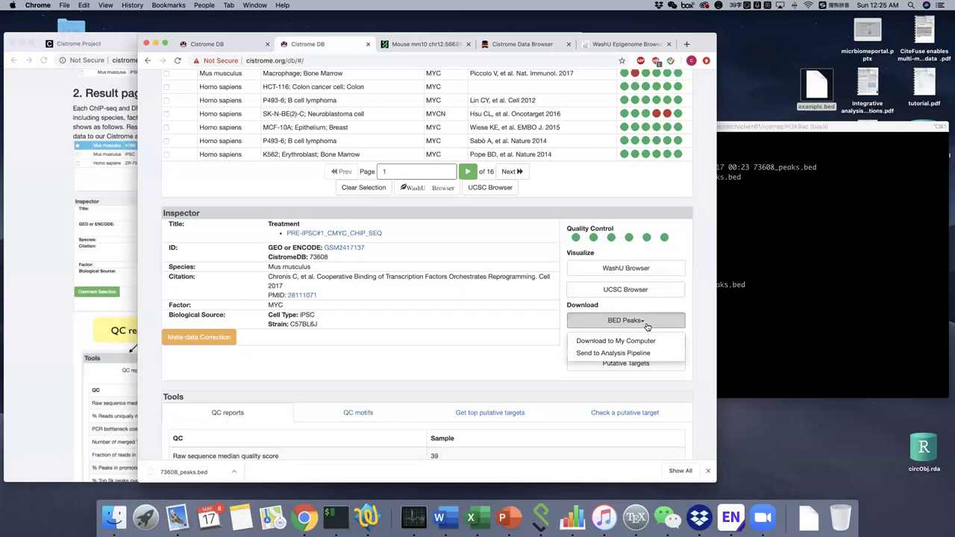
left_click(472, 319)
Compare the dataset's QC reports section with the annotated Tools example in the Cistrome DB documentation.
scroll(470, 309, "down", 3)
scroll(470, 309, "down", 2)
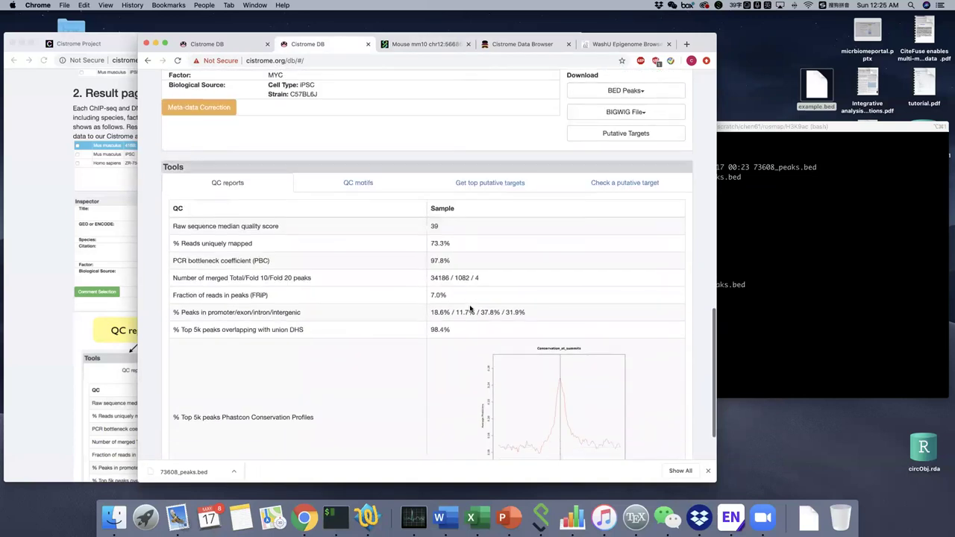
left_click(91, 278)
scroll(91, 278, "down", 3)
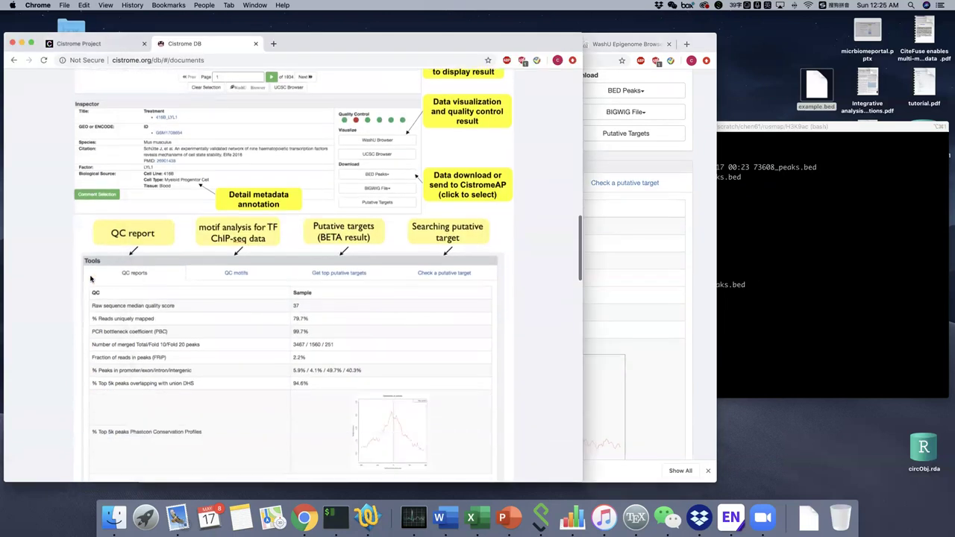
left_click(678, 217)
scroll(678, 217, "up", 1)
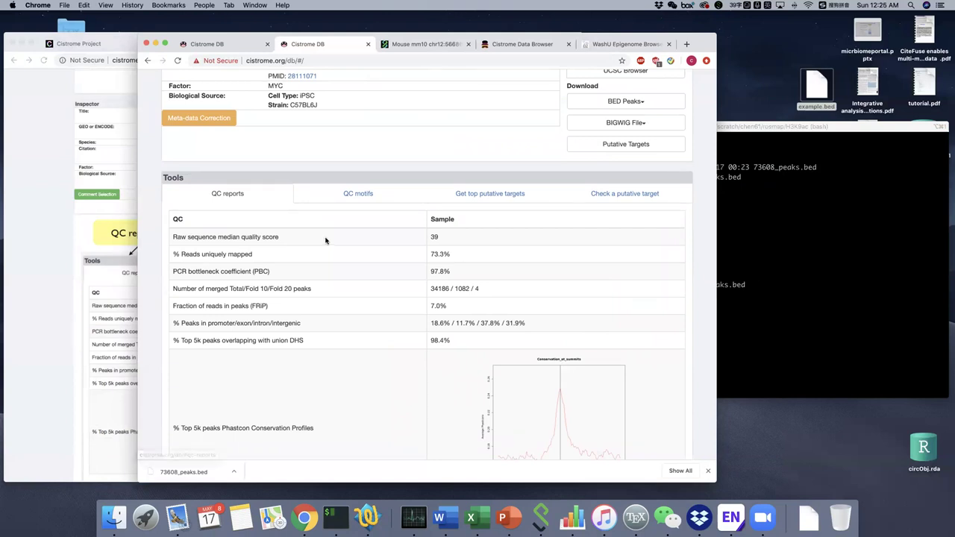
Examine the descriptions of the Inspector's Quality Control indicators and the QC reports table down to the Phastcon conservation profile.
scroll(366, 241, "up", 8)
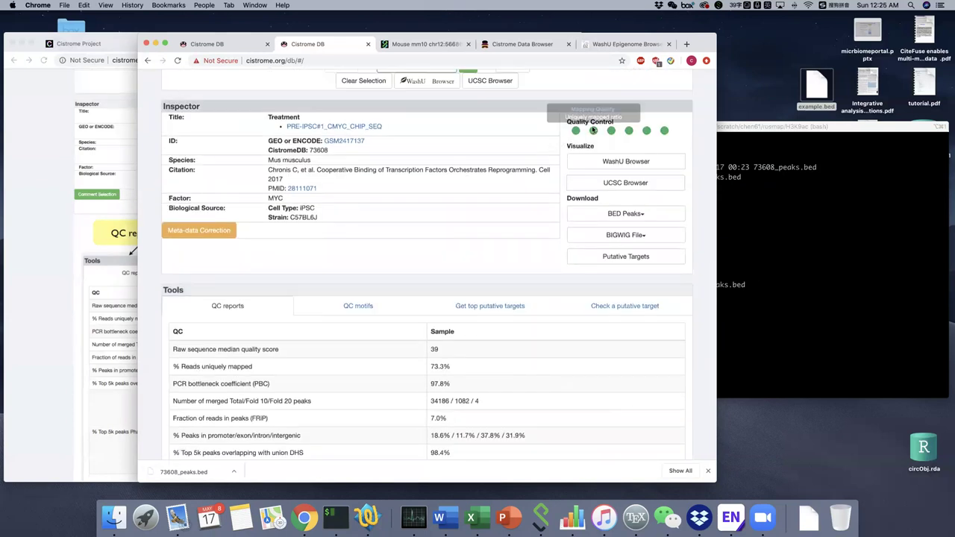
mouse_move(616, 133)
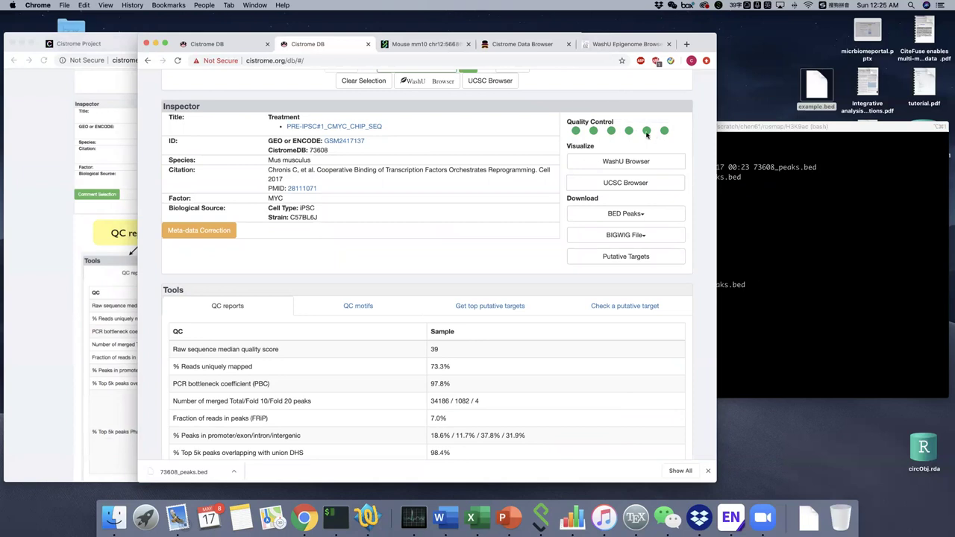
mouse_move(577, 133)
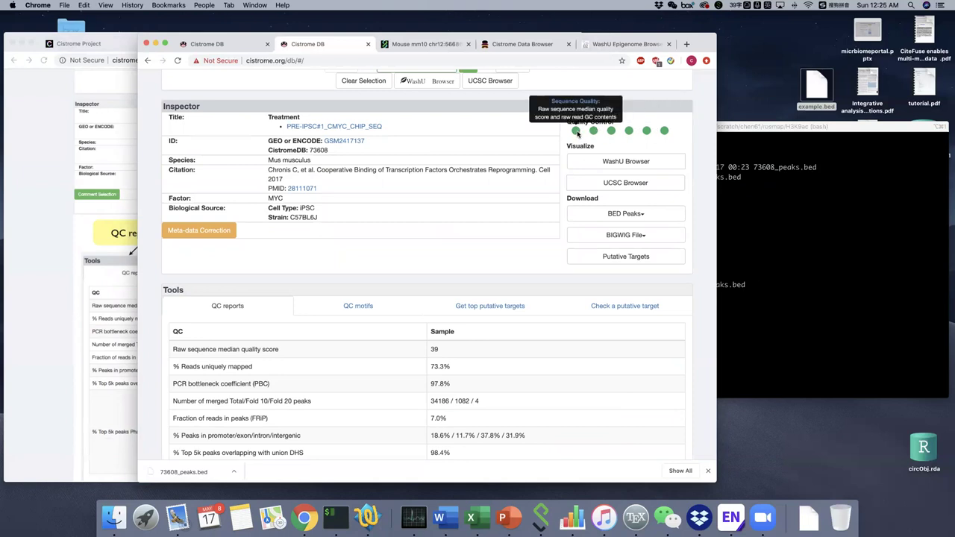
mouse_move(663, 133)
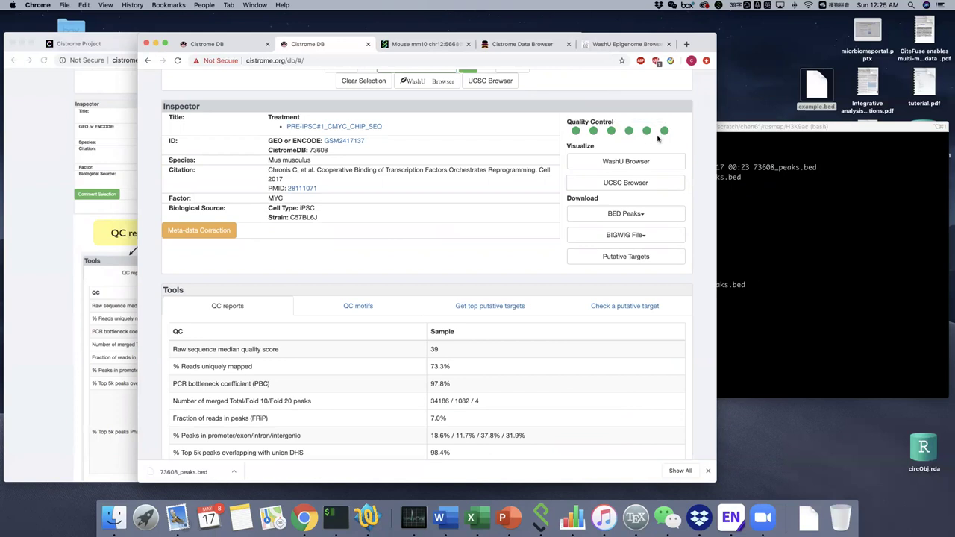
scroll(625, 136, "down", 1)
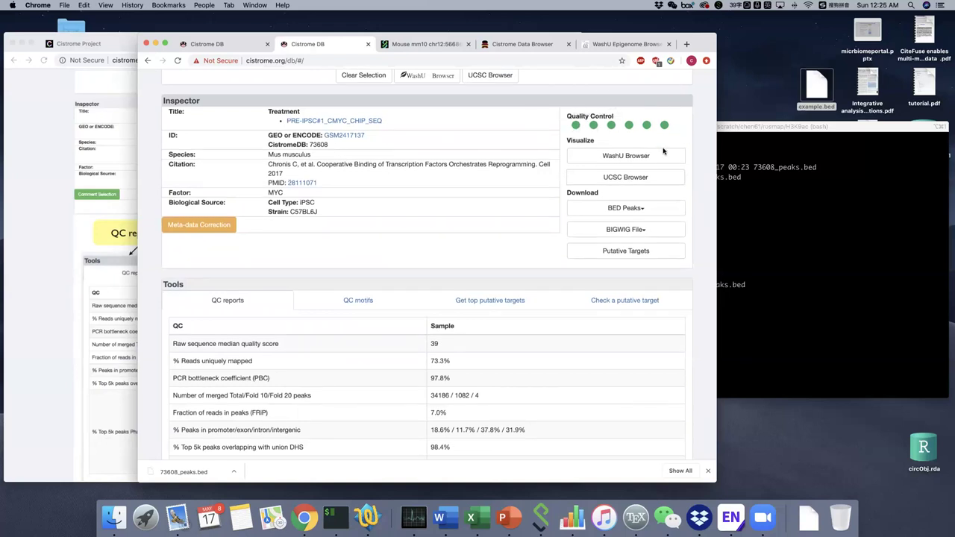
scroll(626, 157, "down", 5)
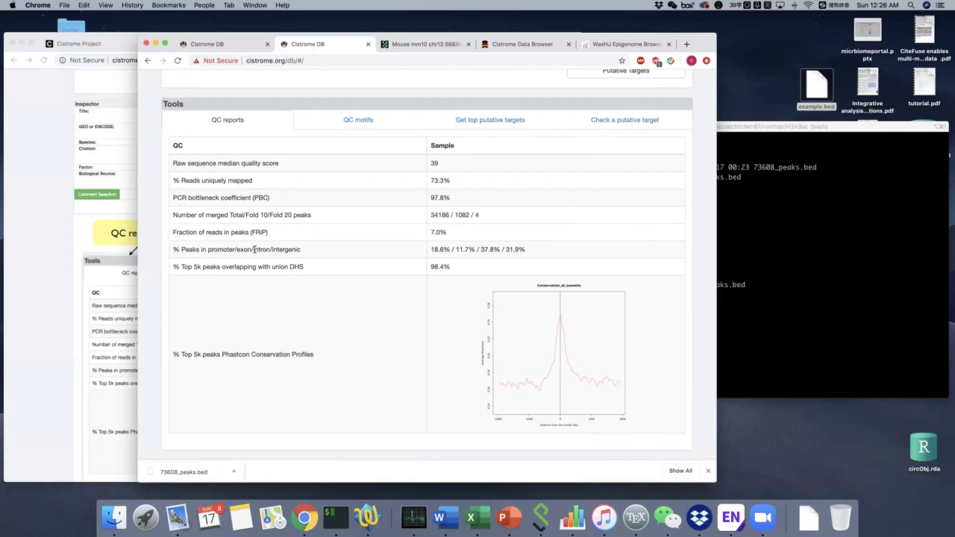
Show the dataset's QC motifs, highlight the Myc factor in the first row and look through the motif table.
scroll(255, 238, "up", 1)
scroll(254, 239, "up", 1)
left_click(353, 174)
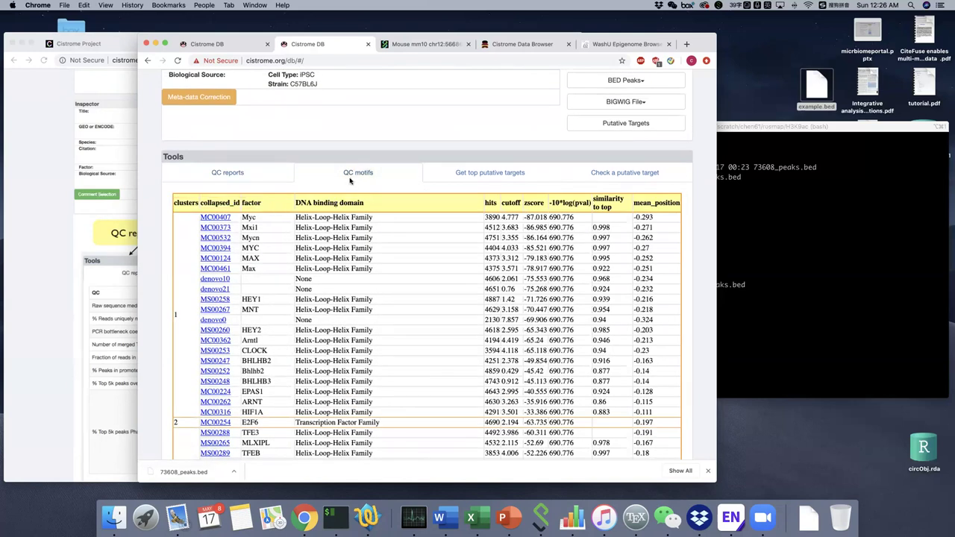
double_click(249, 218)
scroll(374, 217, "down", 2)
scroll(407, 198, "up", 2)
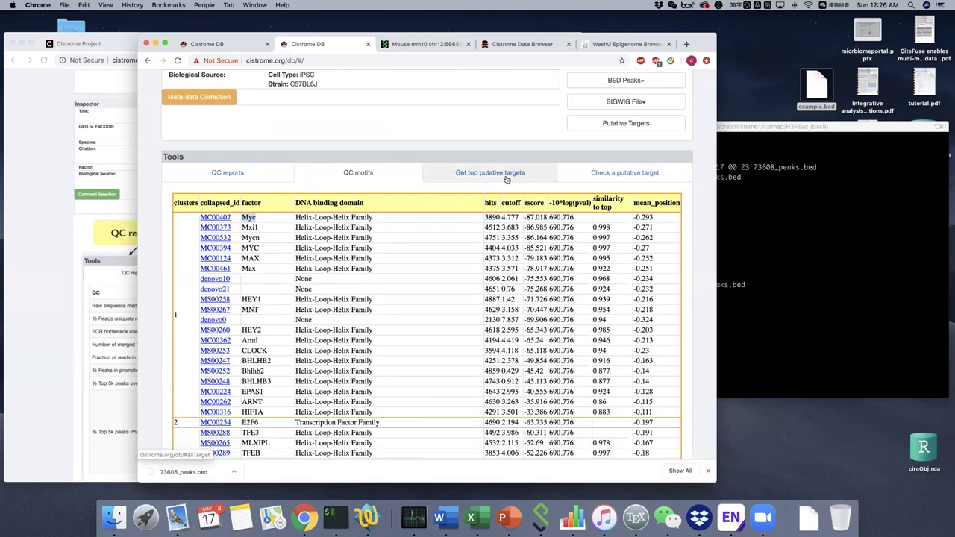
Show the dataset's top putative targets, look through the gene table and view the tool for checking a single putative target.
left_click(506, 180)
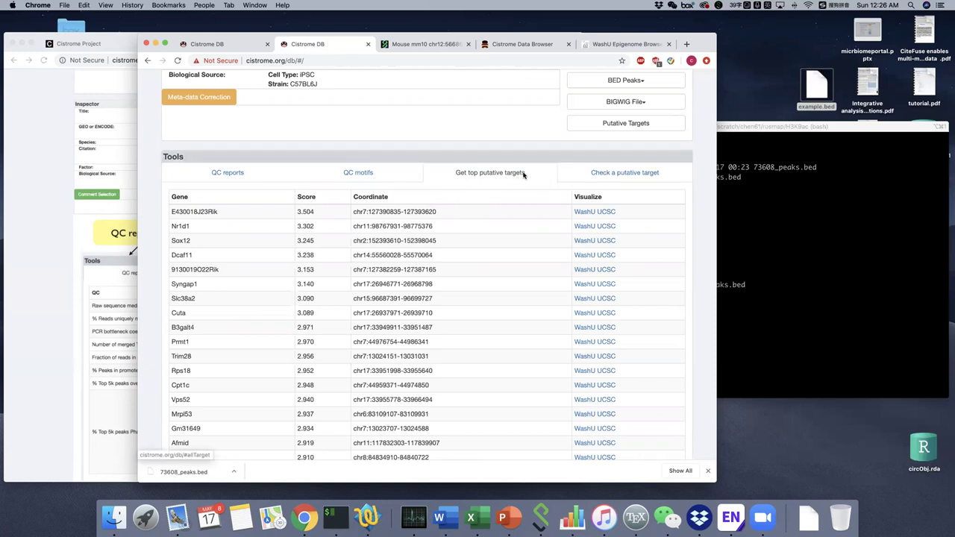
scroll(235, 215, "down", 1)
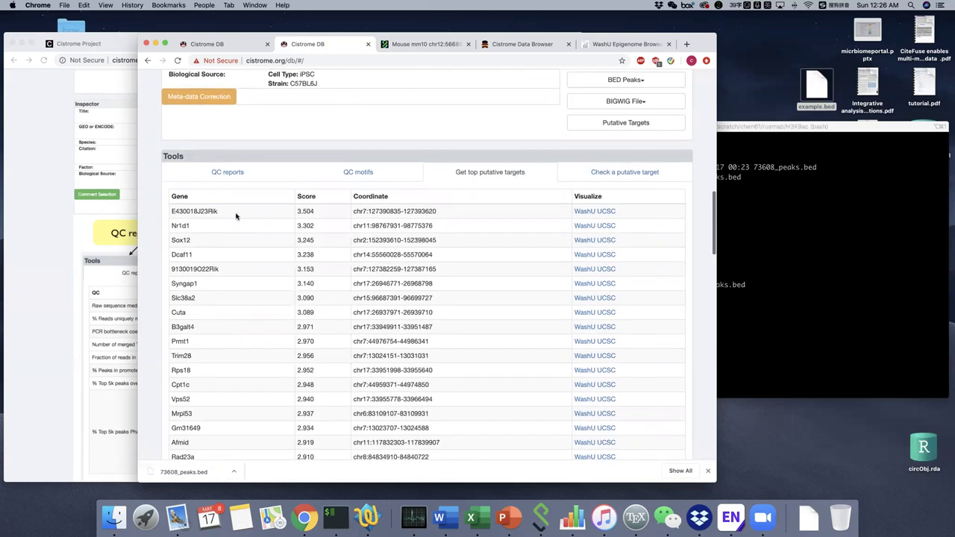
scroll(236, 216, "down", 2)
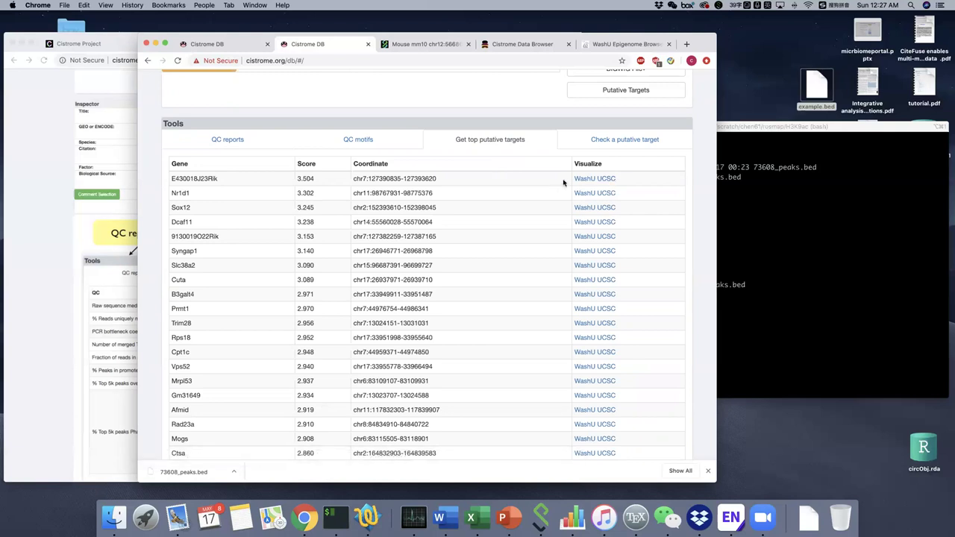
scroll(556, 181, "up", 1)
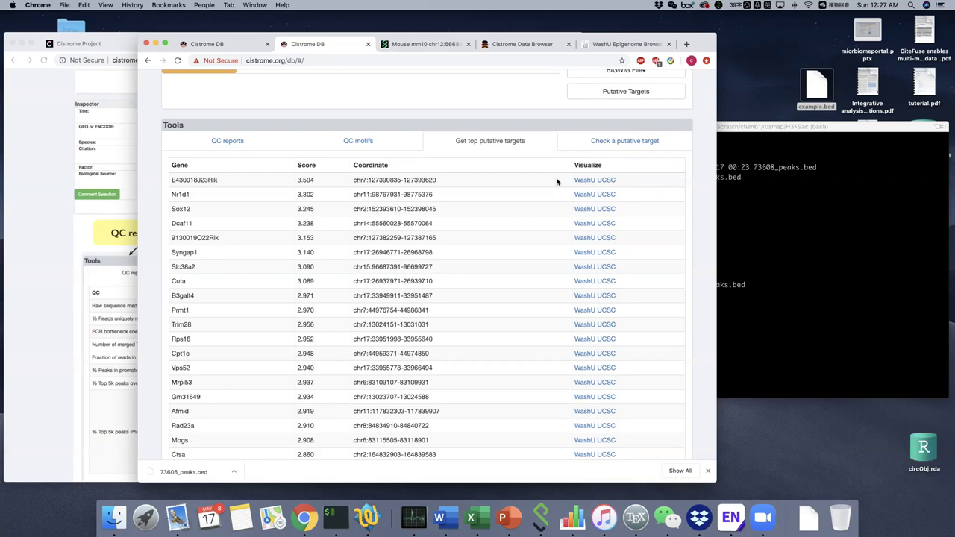
left_click(593, 148)
scroll(507, 179, "up", 5)
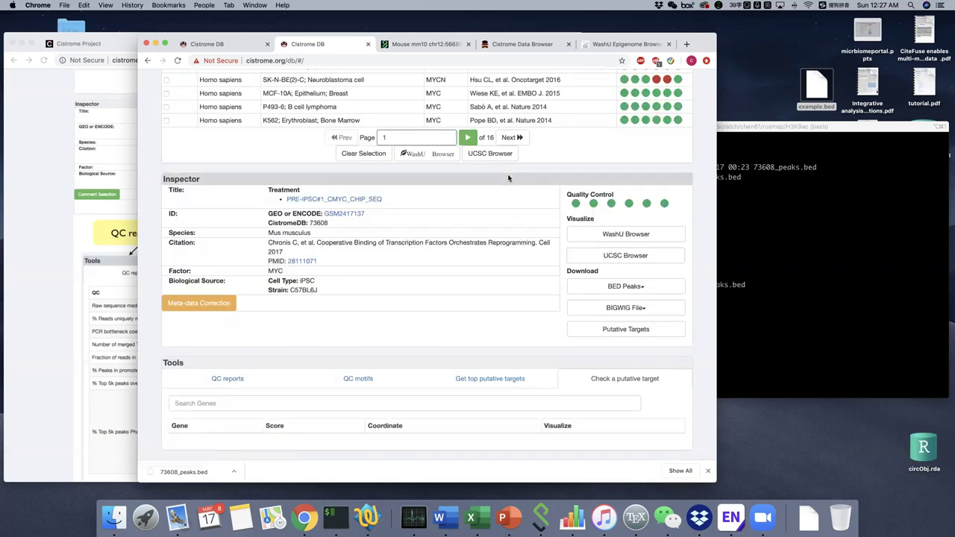
Copy the gene name Sox12 from the top putative targets and search for it in the putative target check.
left_click(496, 379)
scroll(301, 389, "down", 5)
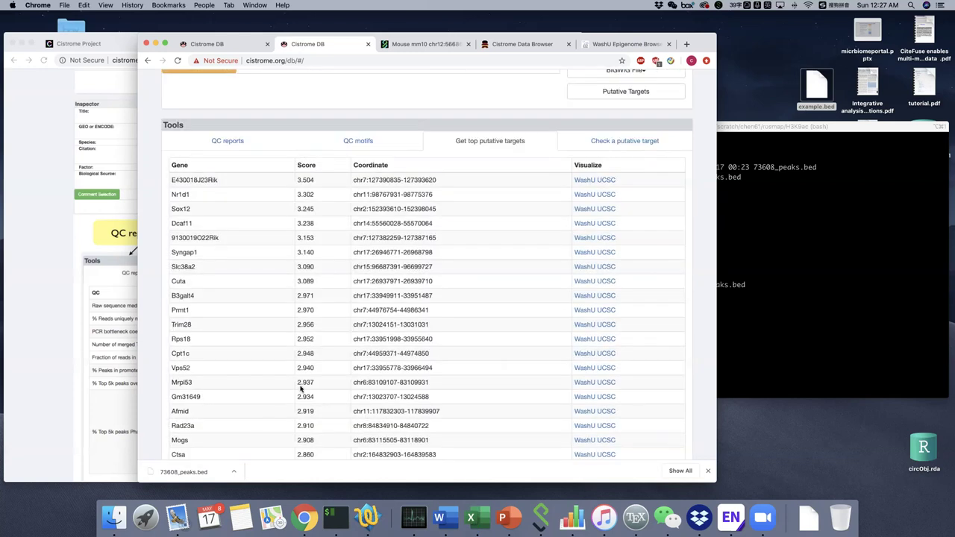
mouse_move(168, 191)
left_mouse_down()
mouse_move(194, 197)
mouse_move(172, 208)
left_mouse_up()
key("super+c")
left_click(194, 197)
left_click(625, 141)
scroll(287, 396, "up", 5)
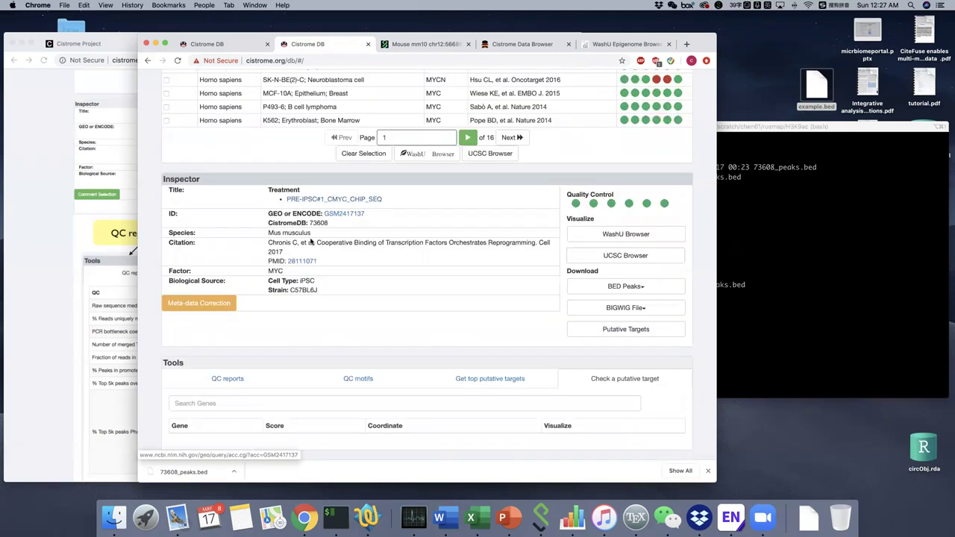
left_click(288, 403)
key("super+v")
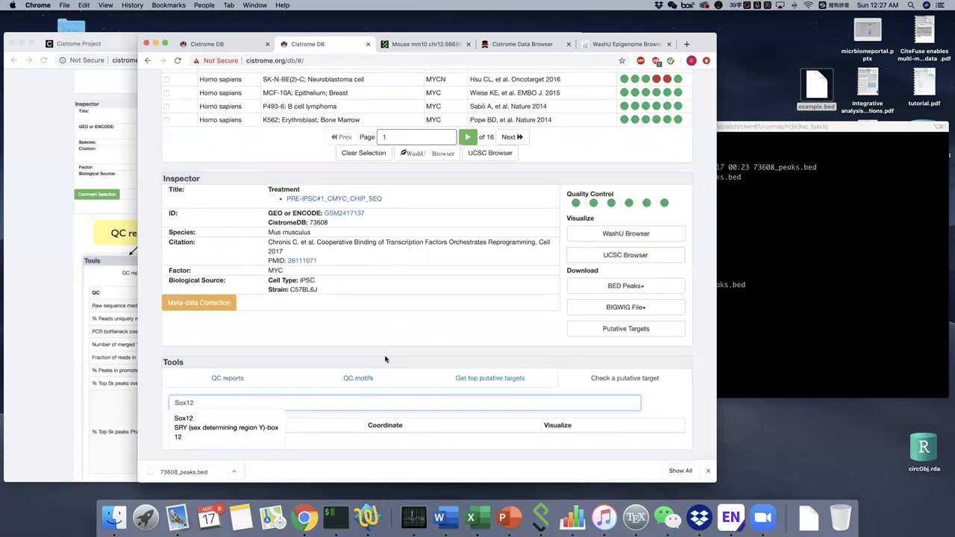
left_click(371, 449)
left_click(335, 405)
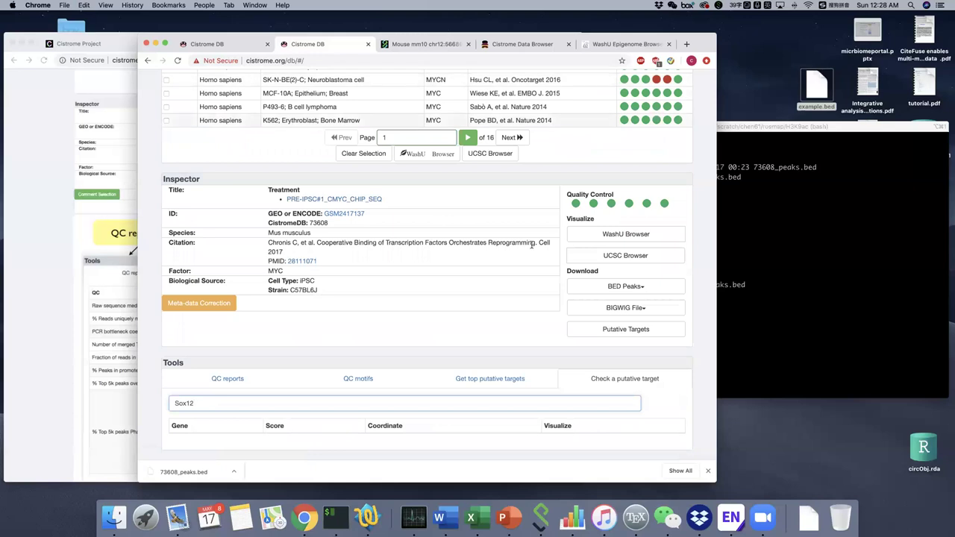
Rearrange the overlapping Cistrome DB documentation and dataset windows, with the dataset window in front.
key("ctrl+Up")
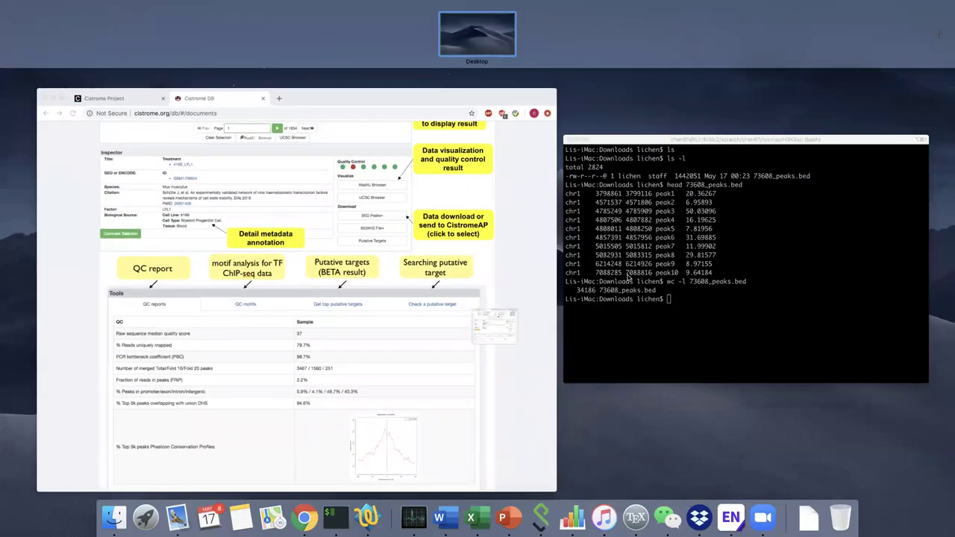
left_click(512, 198)
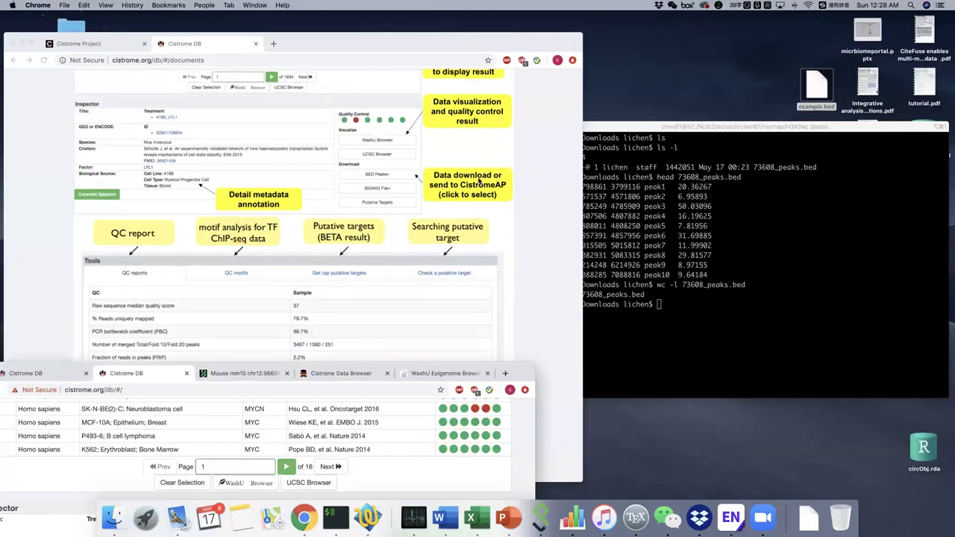
left_click_drag(567, 46, 644, 24)
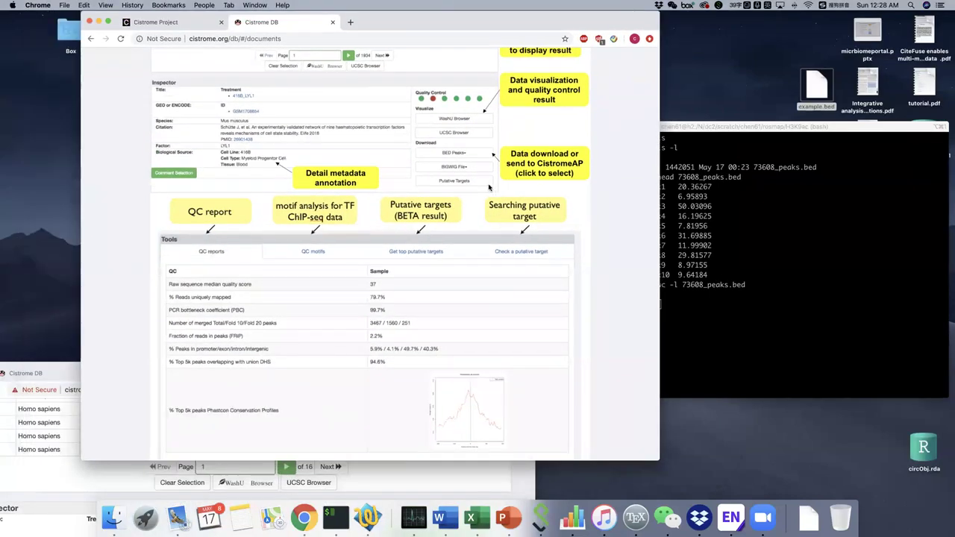
left_click(78, 368)
left_click_drag(529, 370, 825, 26)
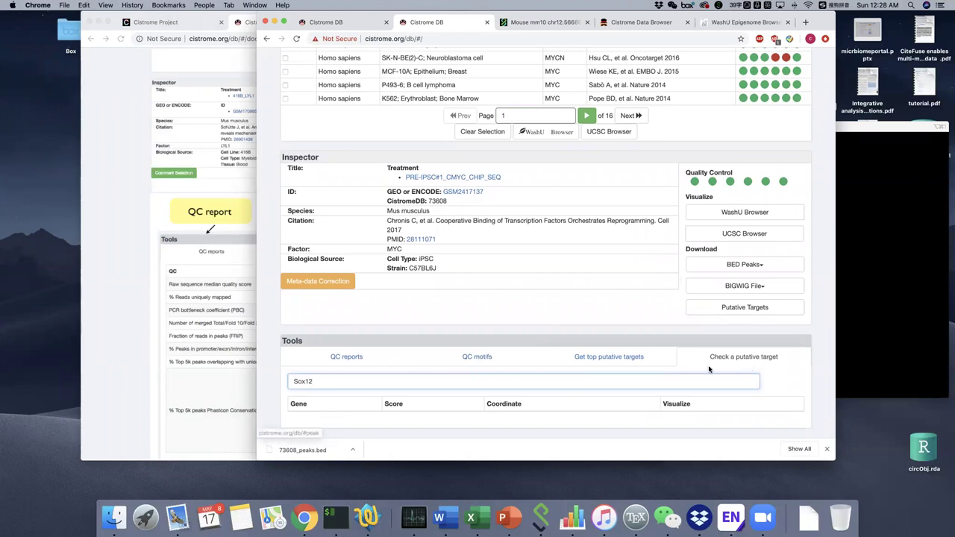
View the top putative target E430018J23Rik in the WashU browser, shift the displayed region and close that view.
left_click(660, 358)
scroll(363, 388, "down", 5)
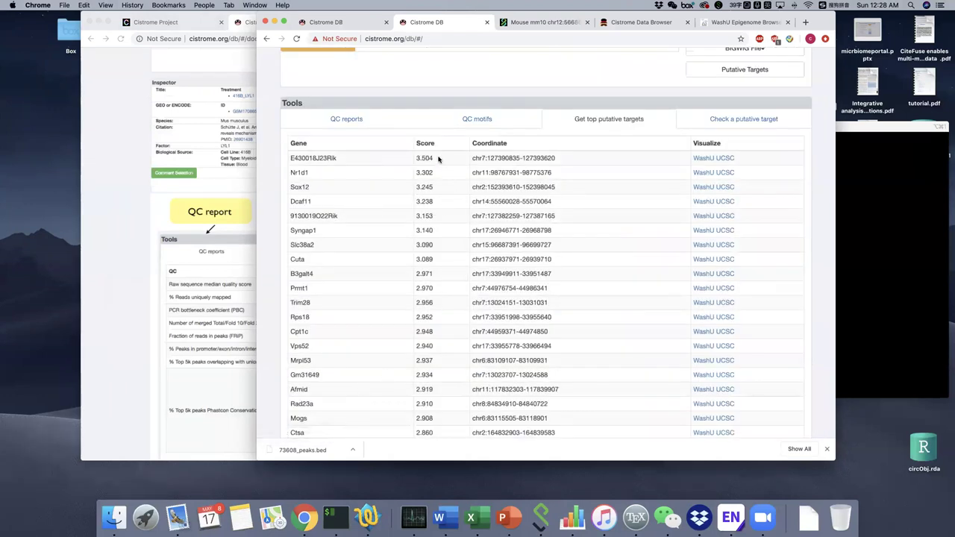
left_click(706, 159)
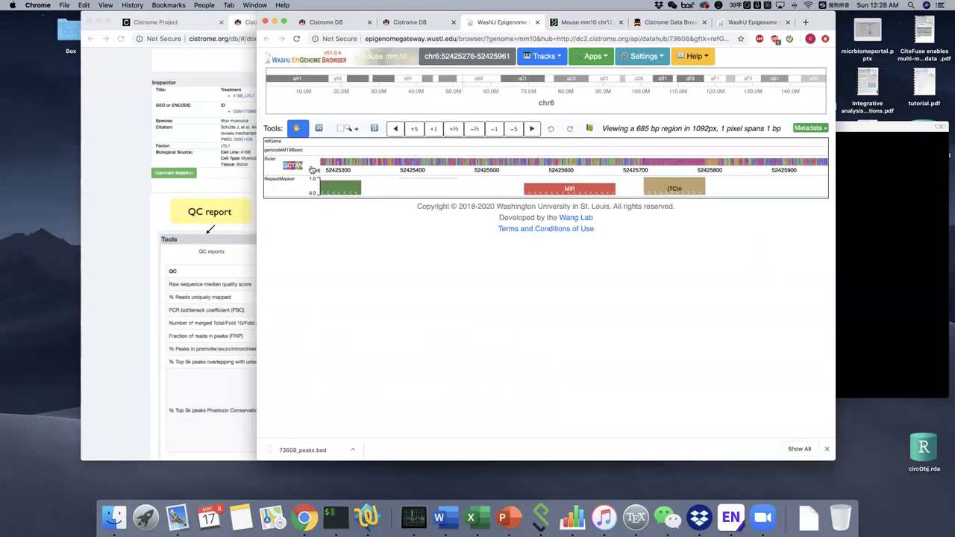
left_click_drag(401, 223, 474, 222)
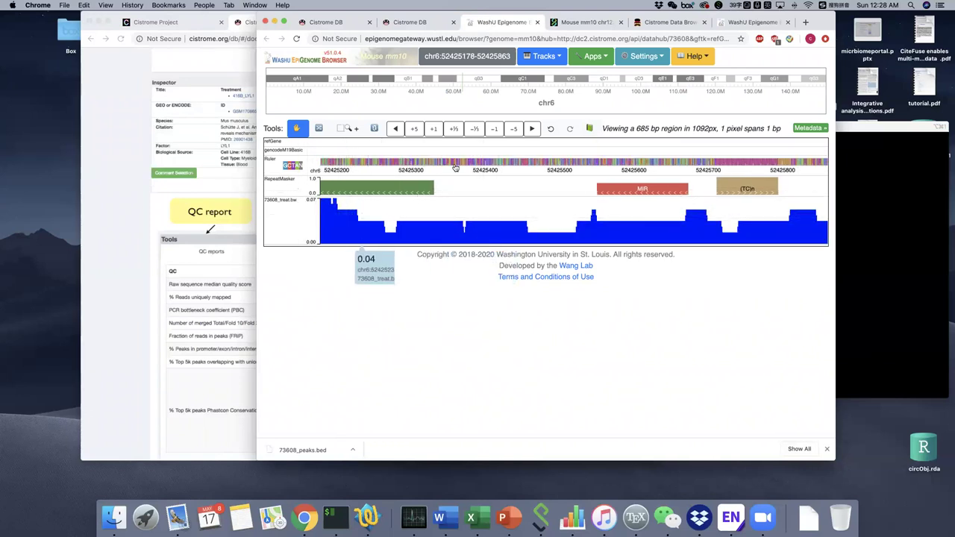
left_click(538, 21)
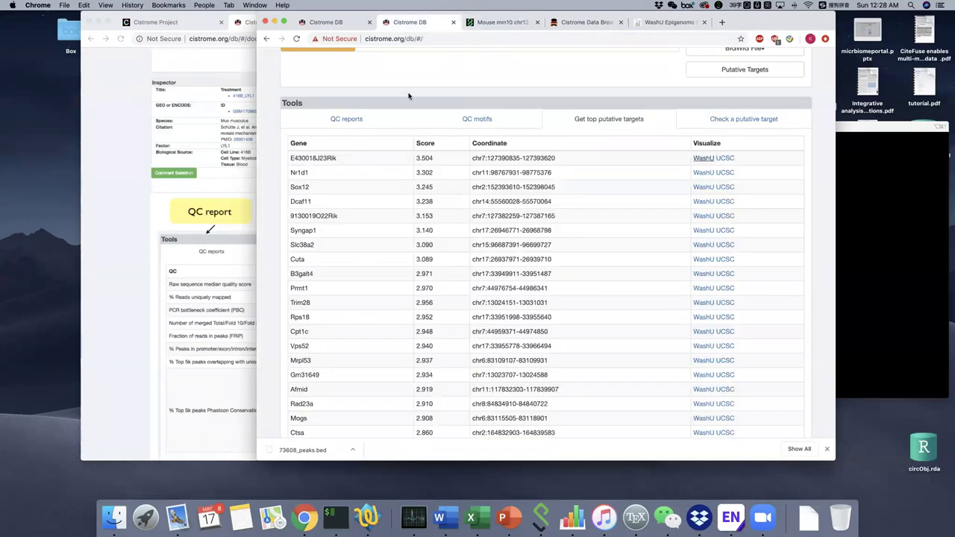
Examine the documentation section on batch samples genome browser display, including how to select data and send it to the WashU or UCSC browser.
left_click(233, 242)
scroll(323, 257, "down", 5)
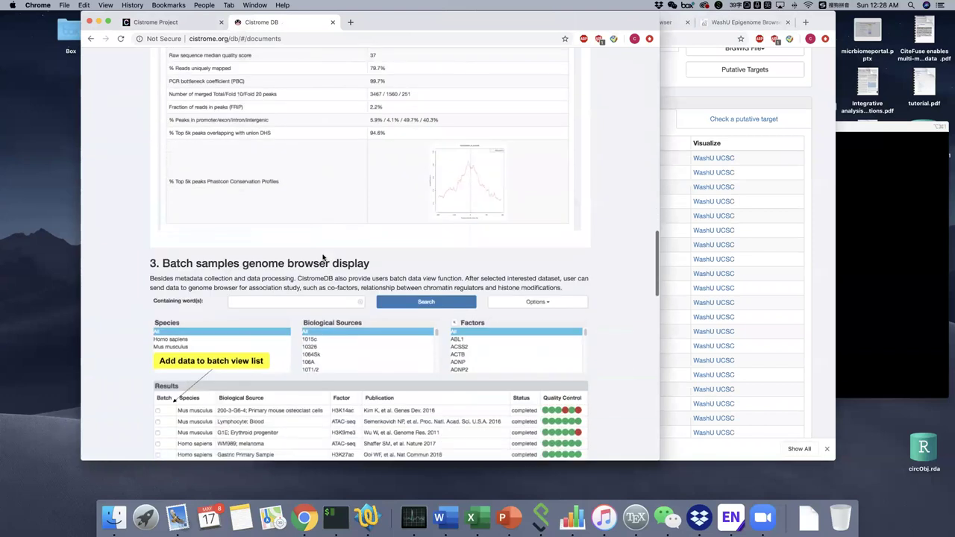
scroll(323, 258, "down", 3)
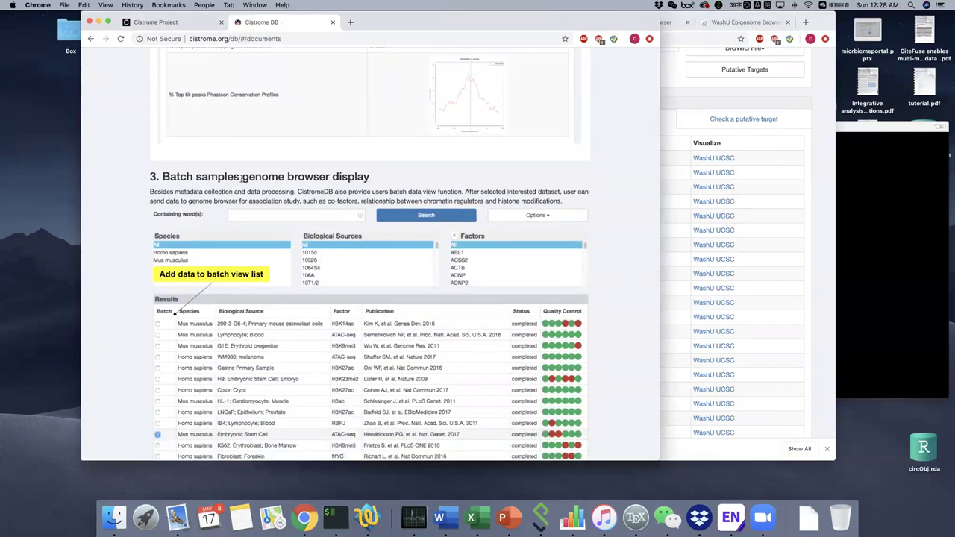
scroll(241, 178, "down", 8)
scroll(242, 180, "up", 2)
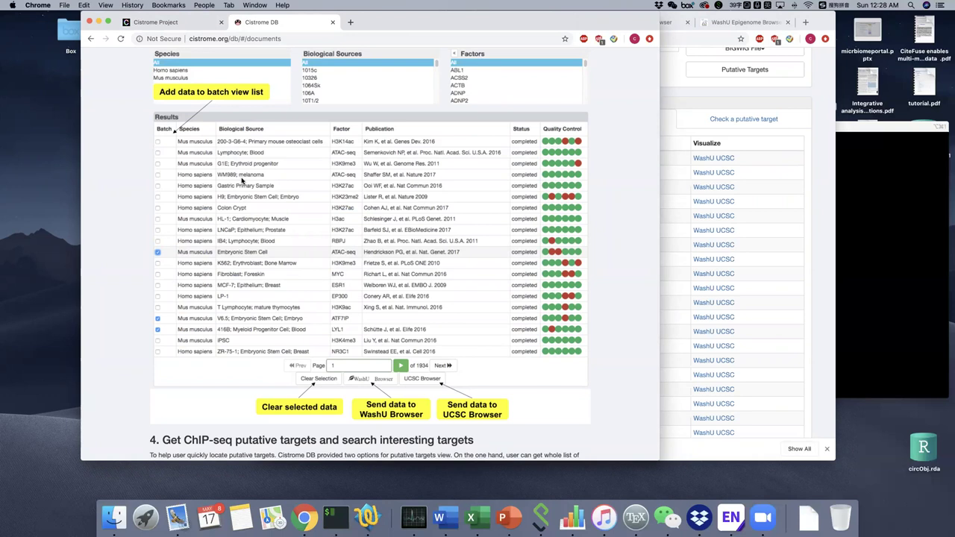
scroll(251, 152, "down", 3)
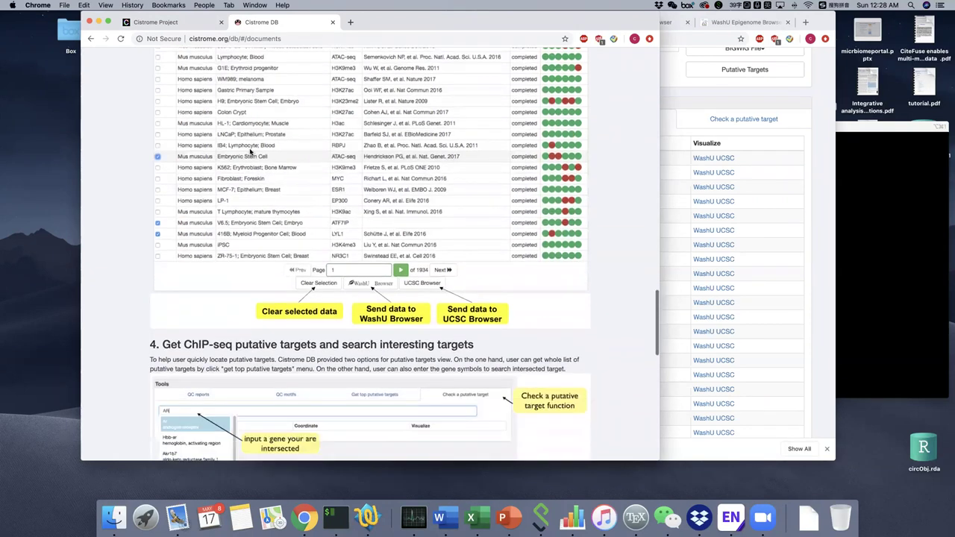
scroll(189, 161, "up", 1)
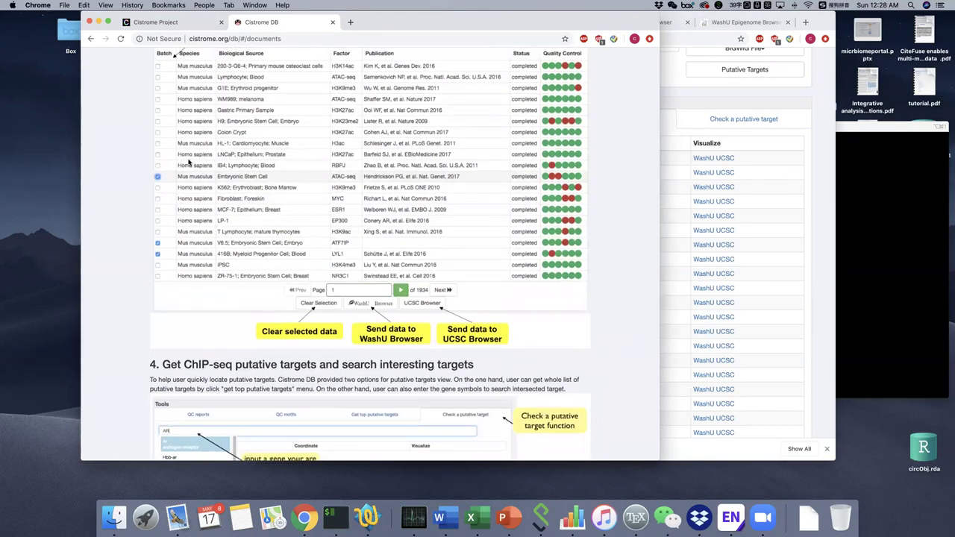
scroll(189, 162, "up", 2)
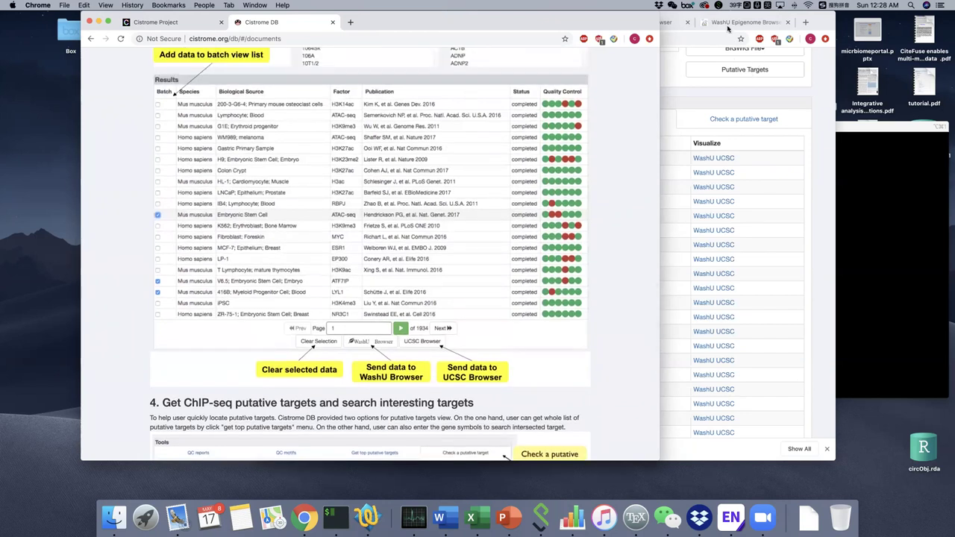
Close the leftover WashU Epigenome Browser, Cistrome Data Browser download and Mouse mm10 pages.
left_click(764, 23)
left_click(787, 23)
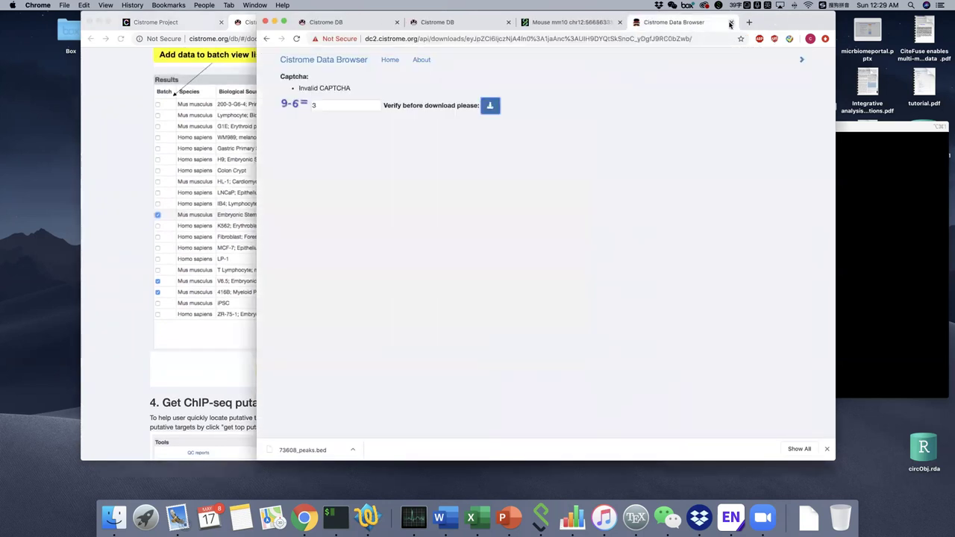
left_click(730, 23)
left_click(620, 23)
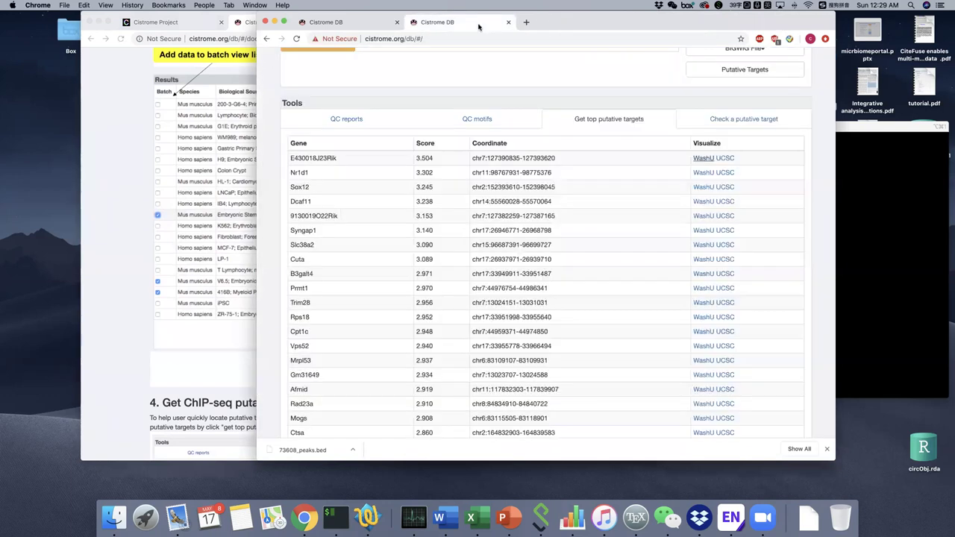
Add the mouse iPSC and human LNCaP MYC datasets from the myc search results to the batch view list.
scroll(486, 119, "up", 15)
scroll(478, 142, "down", 3)
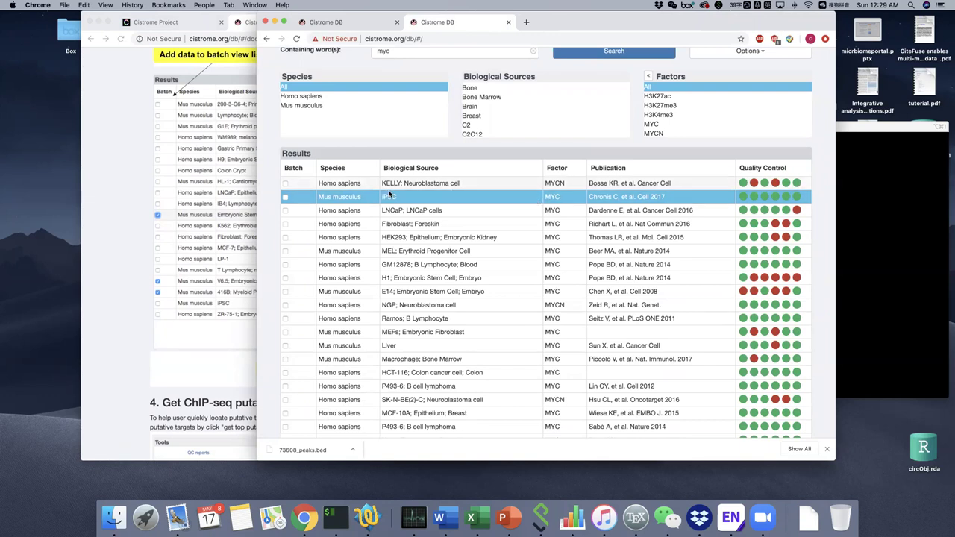
left_click(285, 197)
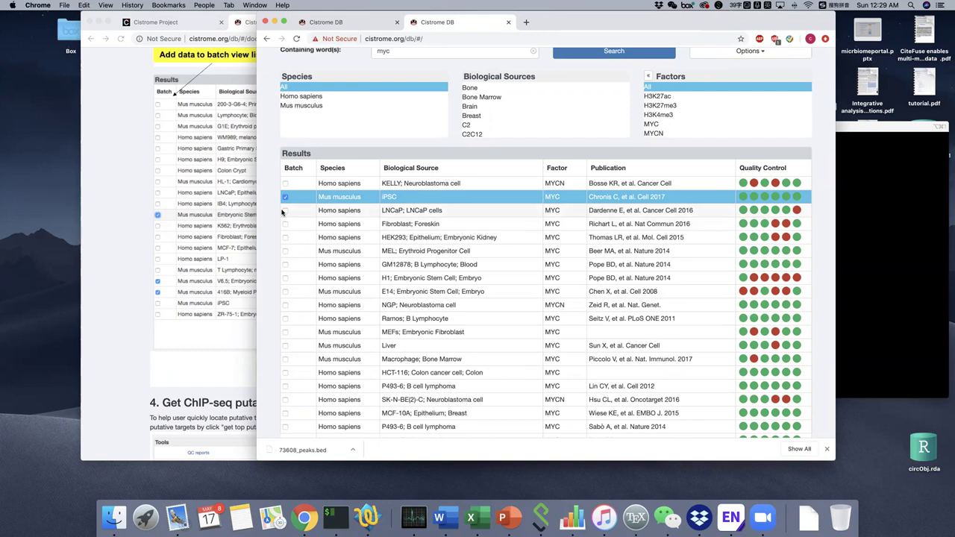
left_click(285, 211)
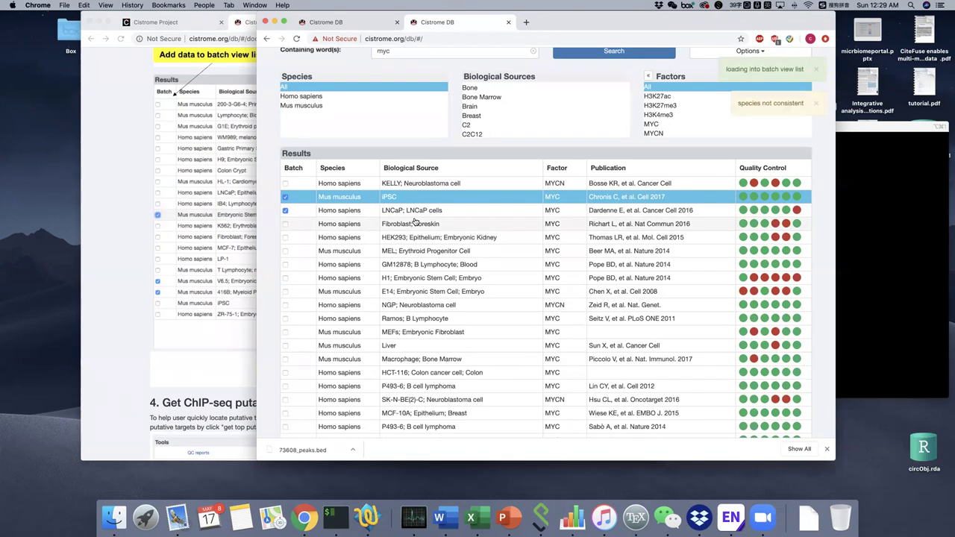
Inspect the LNCaP and iPSC datasets in turn and check the batch genome browser options below the results.
scroll(415, 222, "down", 2)
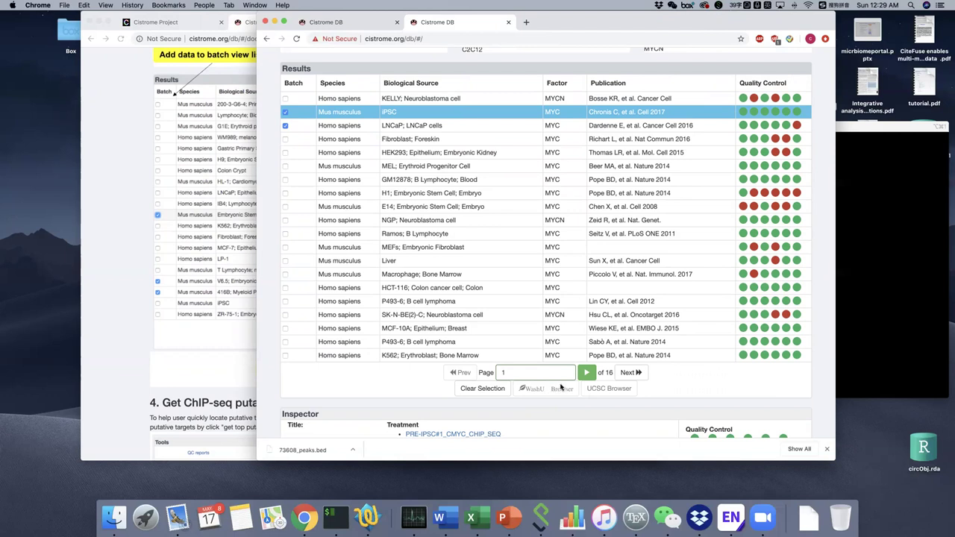
left_click(421, 124)
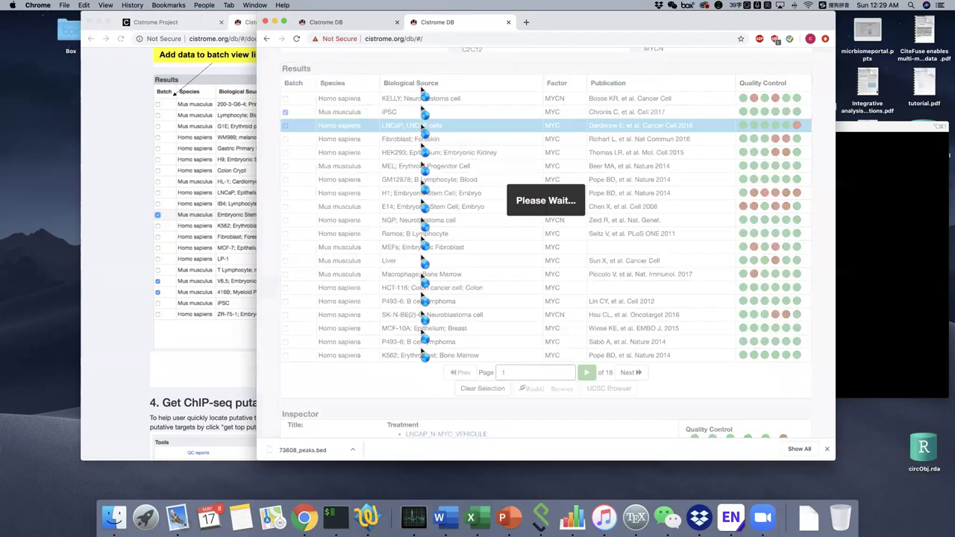
left_click(423, 112)
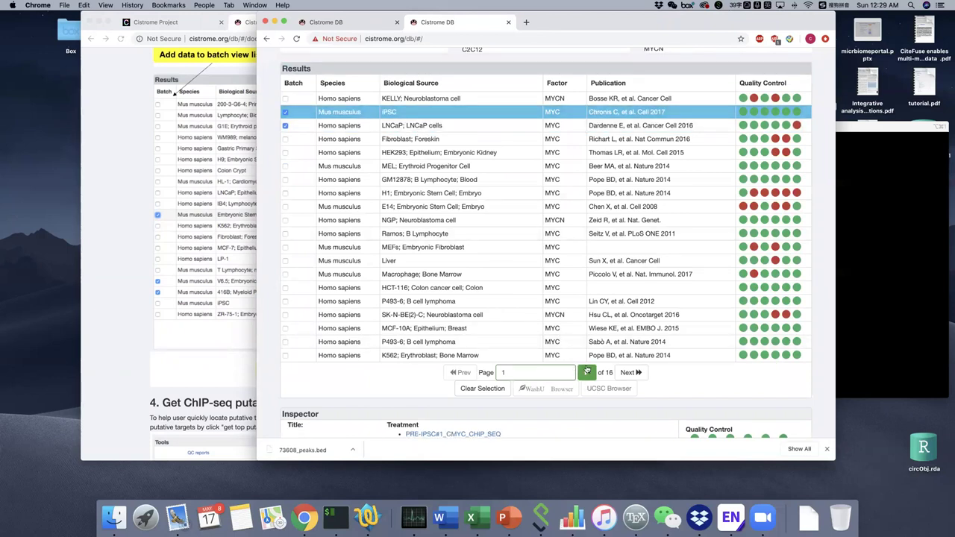
scroll(355, 138, "down", 3)
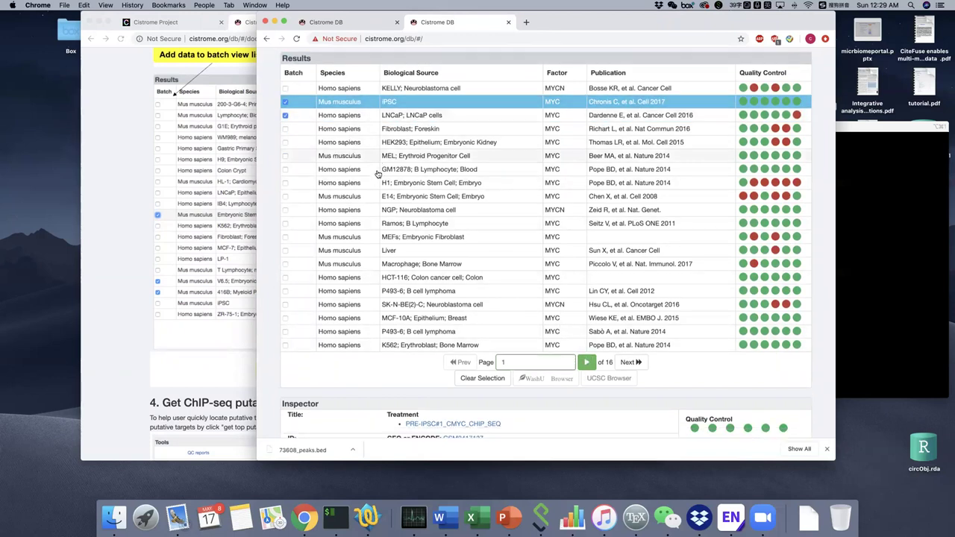
scroll(377, 173, "up", 5)
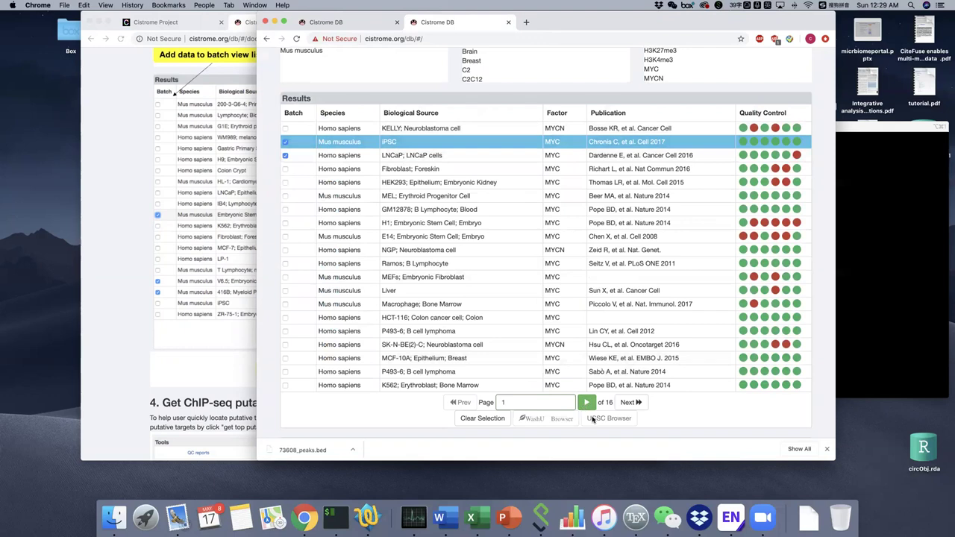
Rearrange the documentation and search results windows so the annotated batch example can be compared with the selected datasets.
left_click_drag(621, 25, 794, 25)
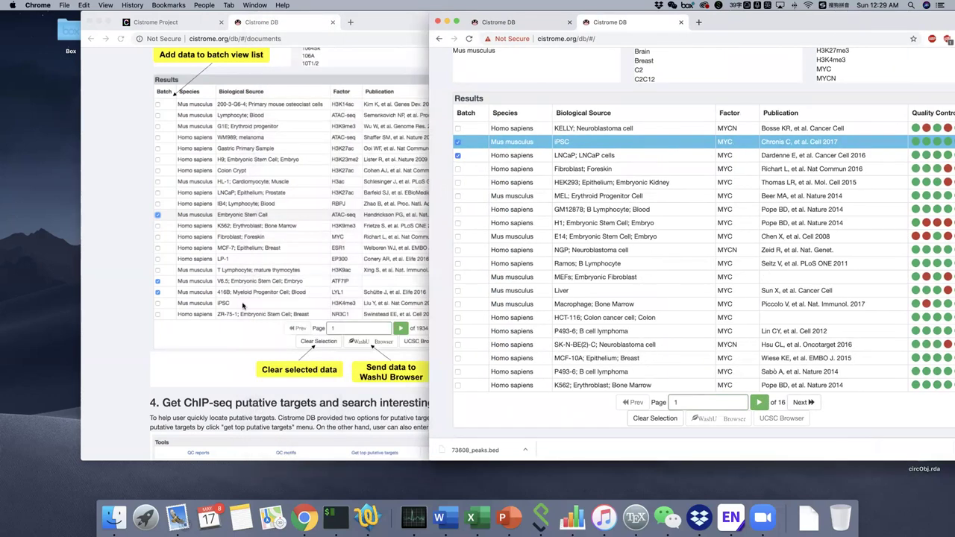
left_click(184, 365)
left_click_drag(610, 22, 529, 23)
left_click_drag(724, 25, 606, 25)
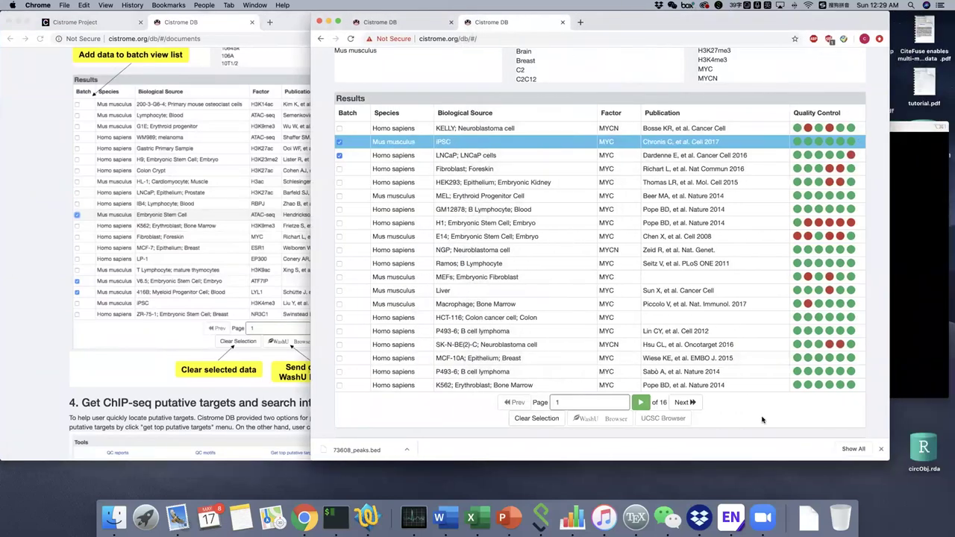
Try the human foreskin Fibroblast dataset in place of mouse iPSC in the batch view list, and clear the whole batch selection.
scroll(780, 166, "up", 1)
scroll(780, 166, "up", 3)
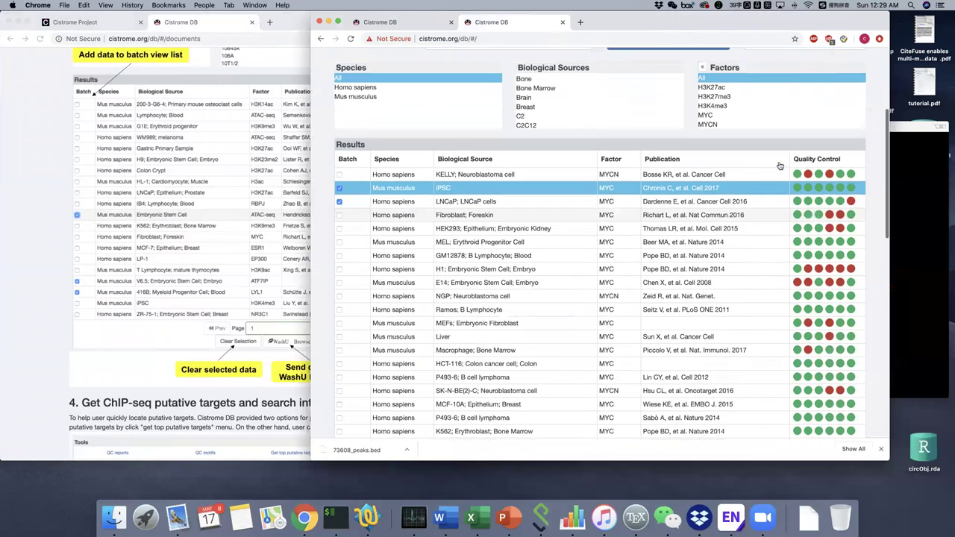
scroll(779, 166, "down", 5)
scroll(780, 165, "down", 5)
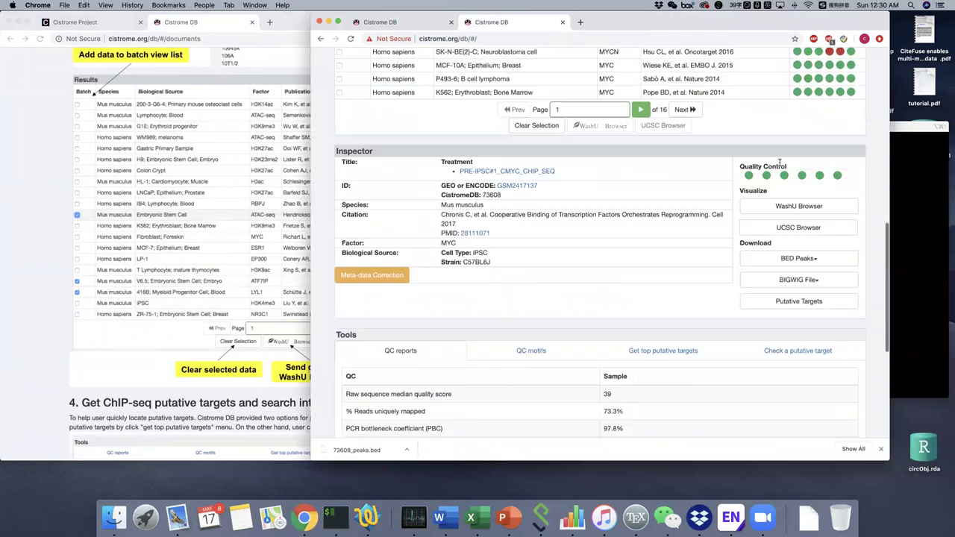
scroll(780, 165, "up", 4)
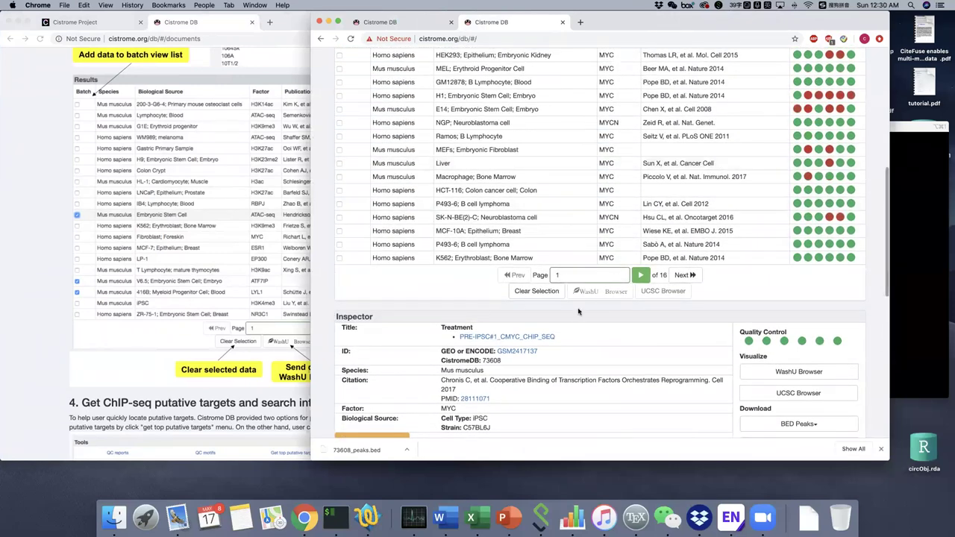
scroll(584, 295, "up", 4)
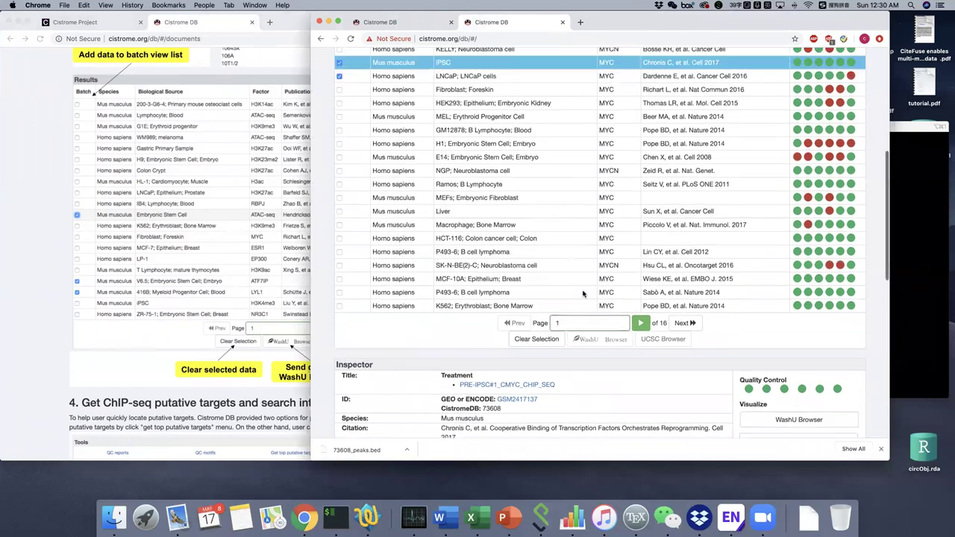
left_click(340, 174)
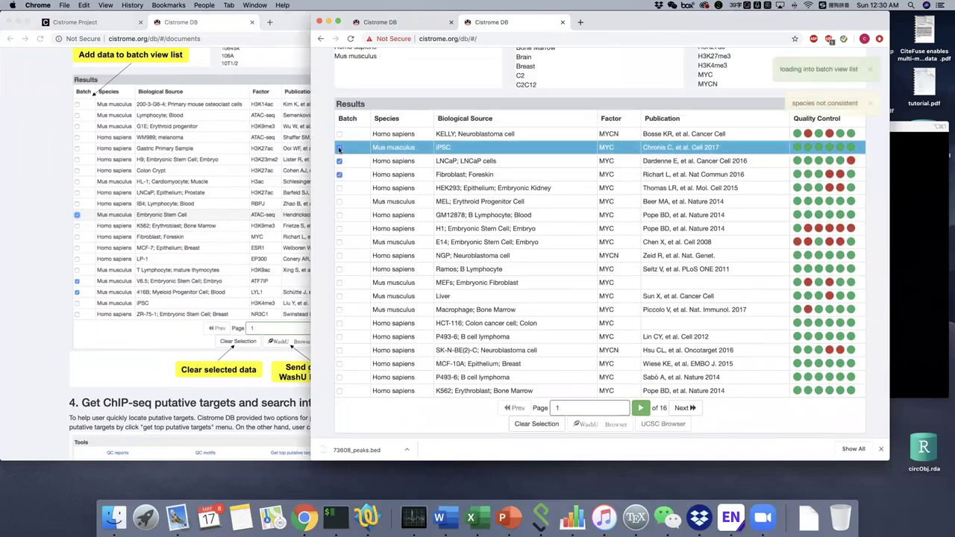
left_click(340, 147)
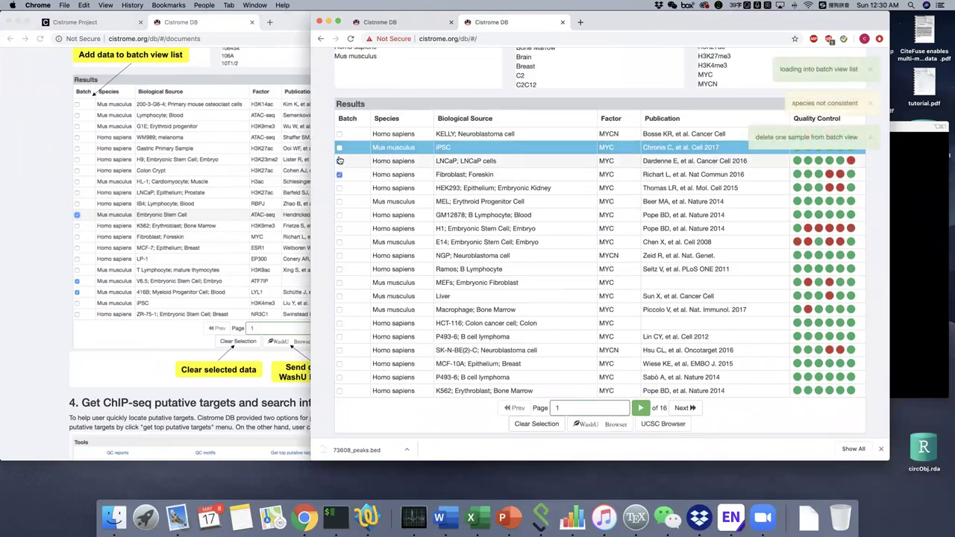
left_click(537, 424)
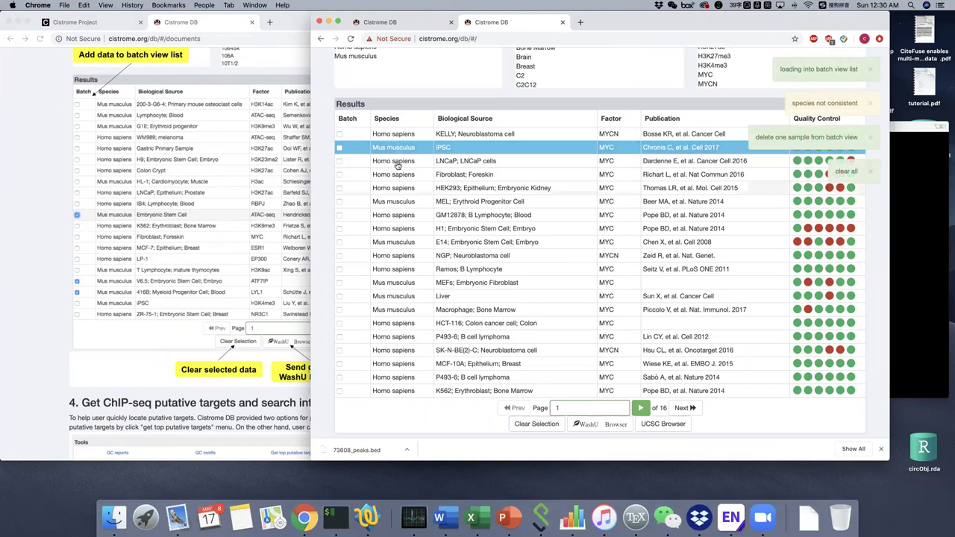
Add the mouse iPSC and mouse MEL erythroid progenitor MYC datasets to the batch view list, leaving out human LNCaP.
left_click(339, 147)
left_click(339, 161)
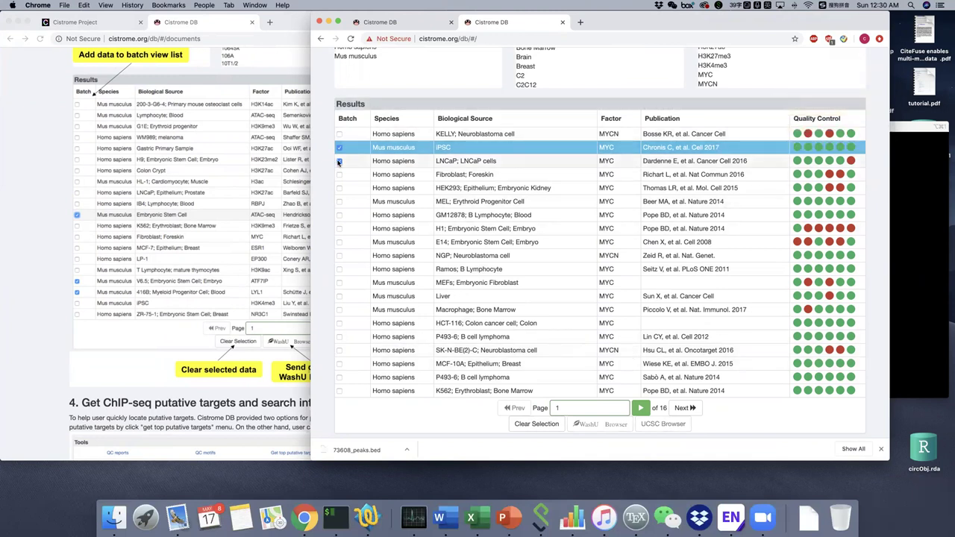
left_click(339, 161)
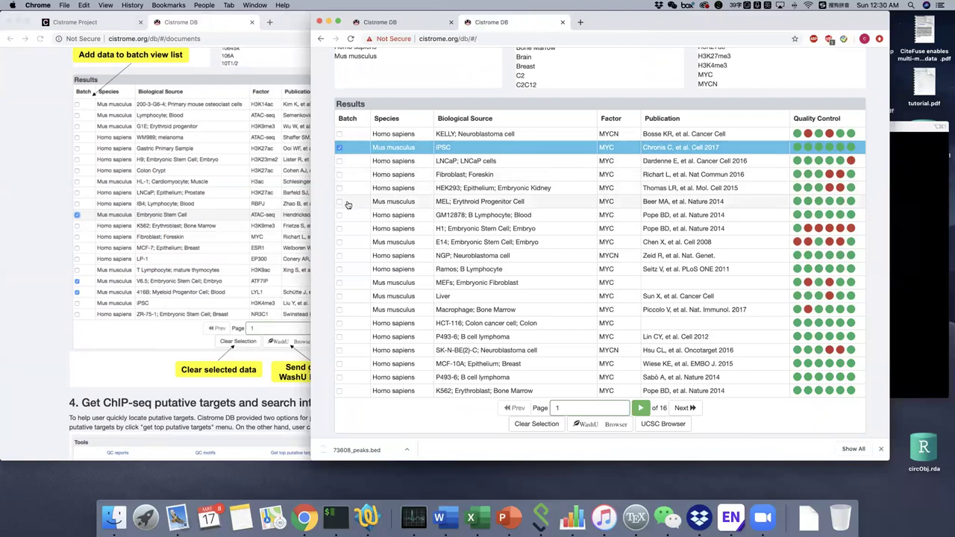
left_click(340, 201)
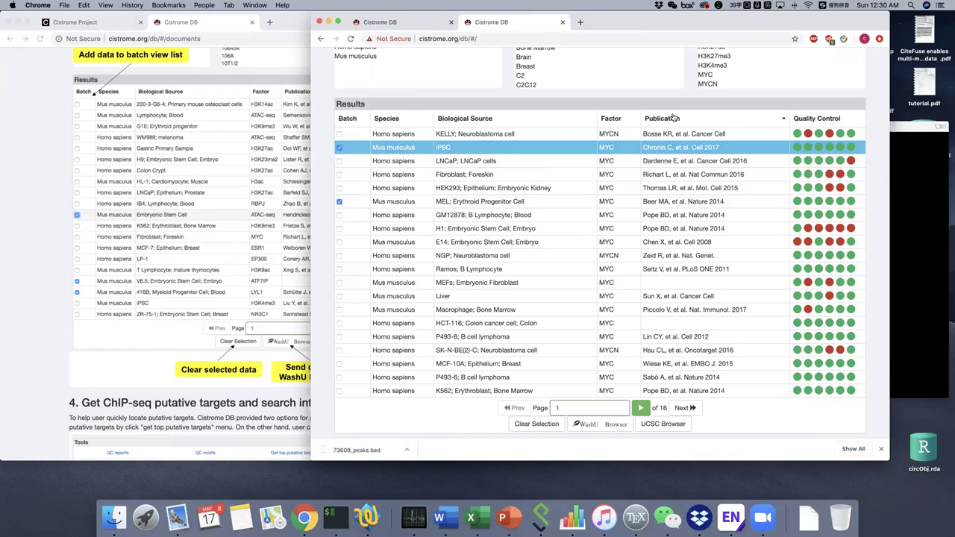
Send the two selected mouse MYC datasets to the WashU Browser and view their peak and signal tracks.
scroll(472, 101, "up", 1)
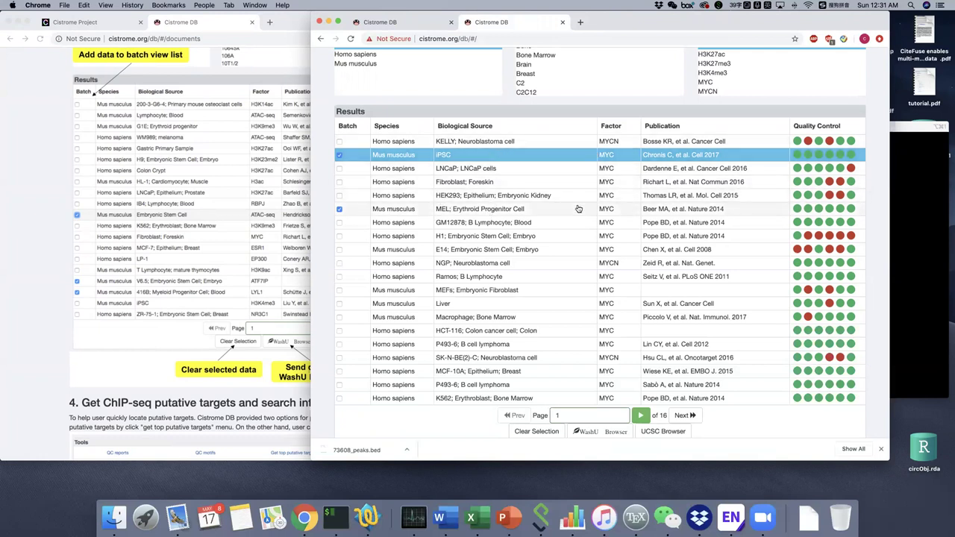
left_click(600, 433)
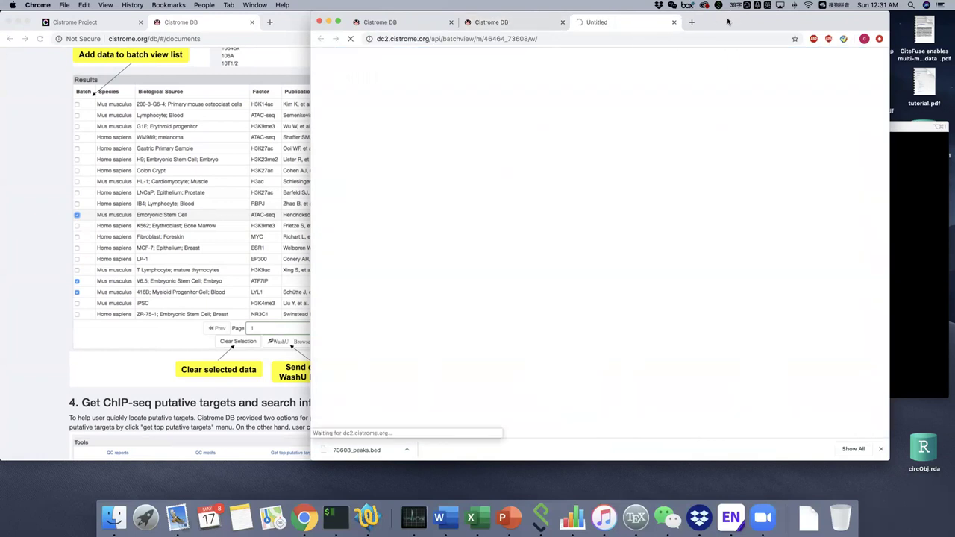
left_click_drag(728, 21, 704, 23)
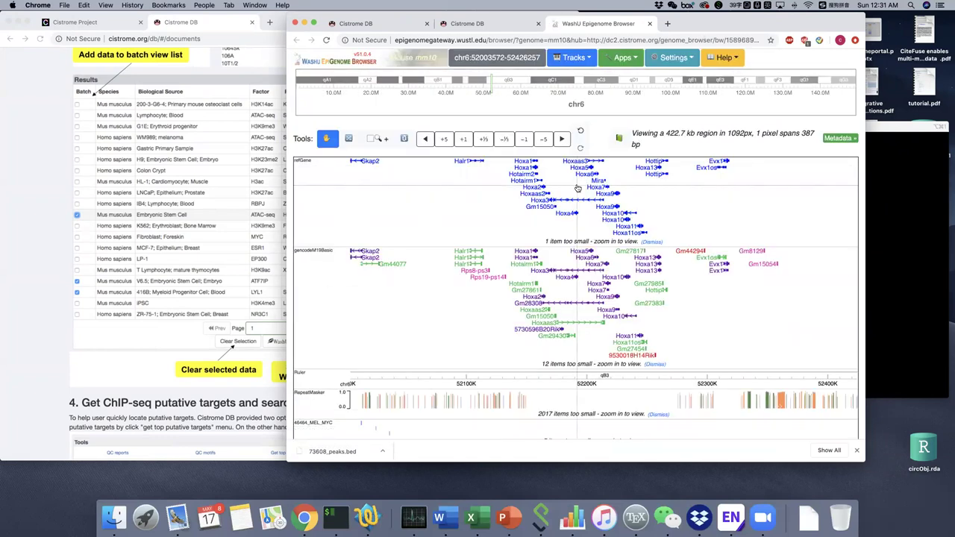
scroll(577, 188, "down", 5)
scroll(578, 188, "down", 1)
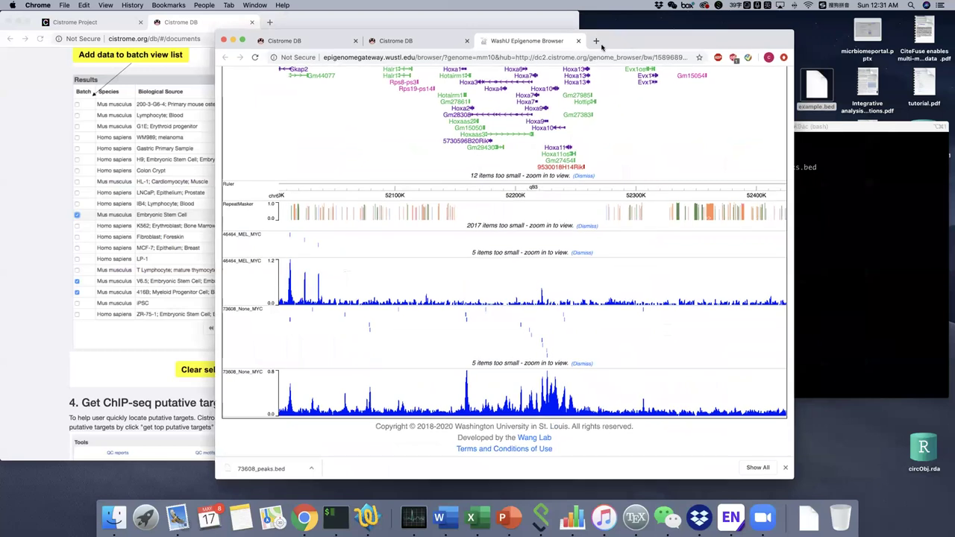
Check the batch selection in the search results against the WashU tracks, and compare the MEL and iPSC signals upstream on chr6.
left_click_drag(702, 26, 794, 38)
left_click(611, 34)
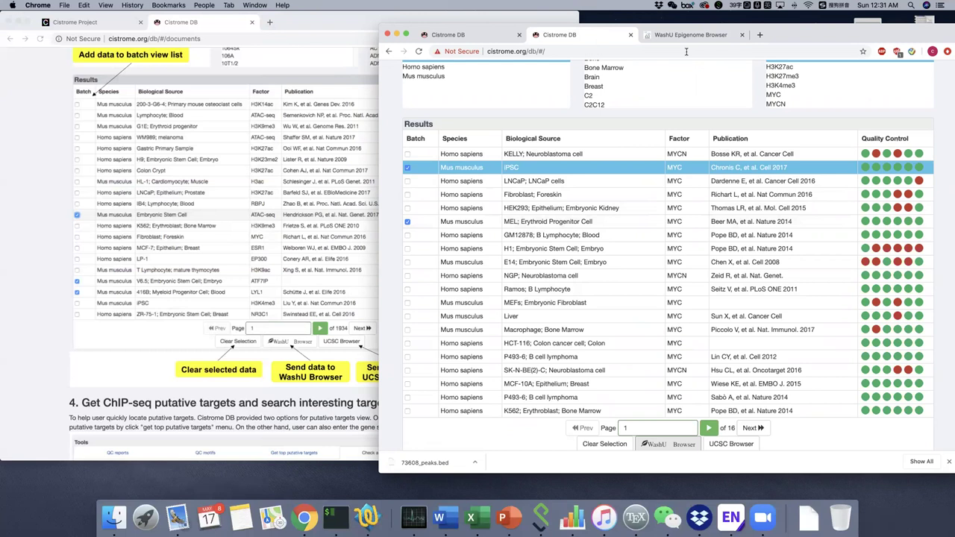
left_click_drag(750, 37, 653, 25)
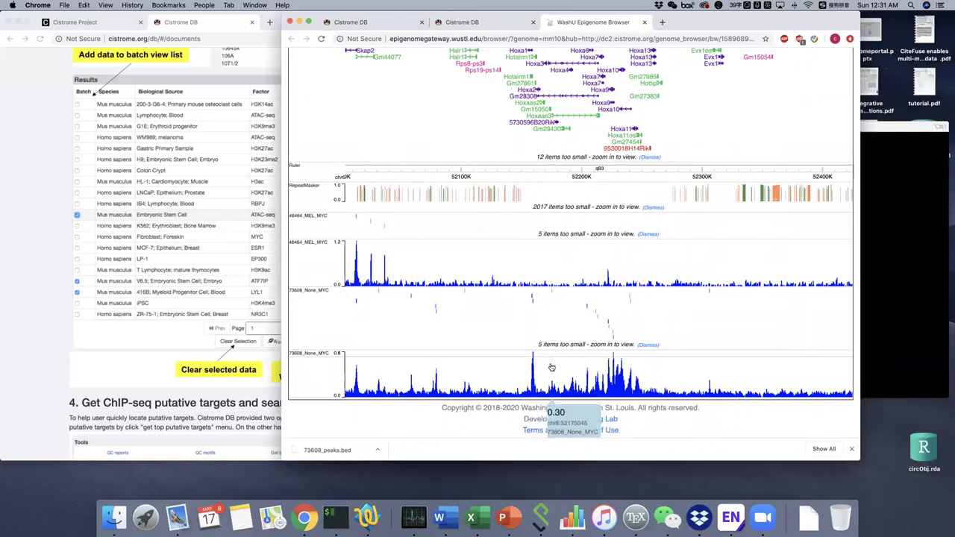
scroll(460, 309, "left", 5)
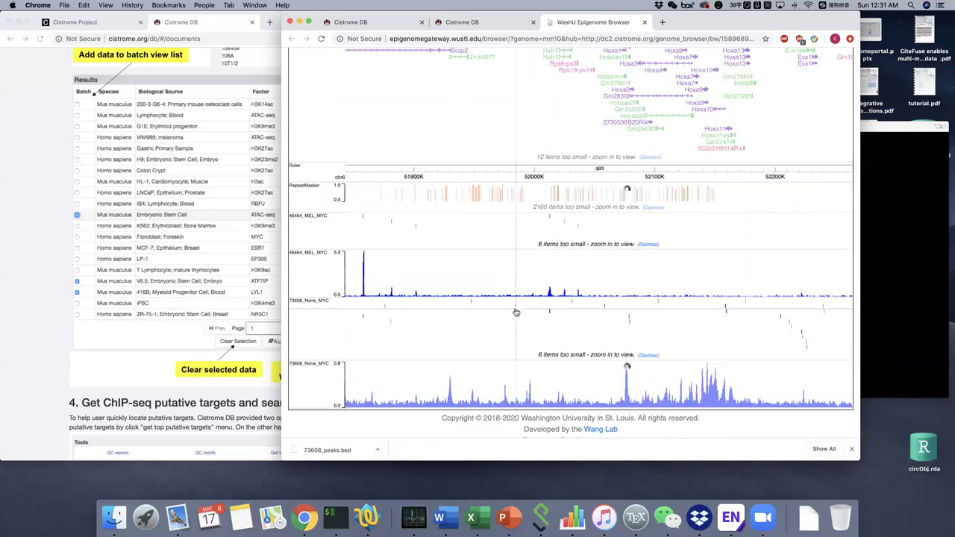
scroll(506, 314, "left", 5)
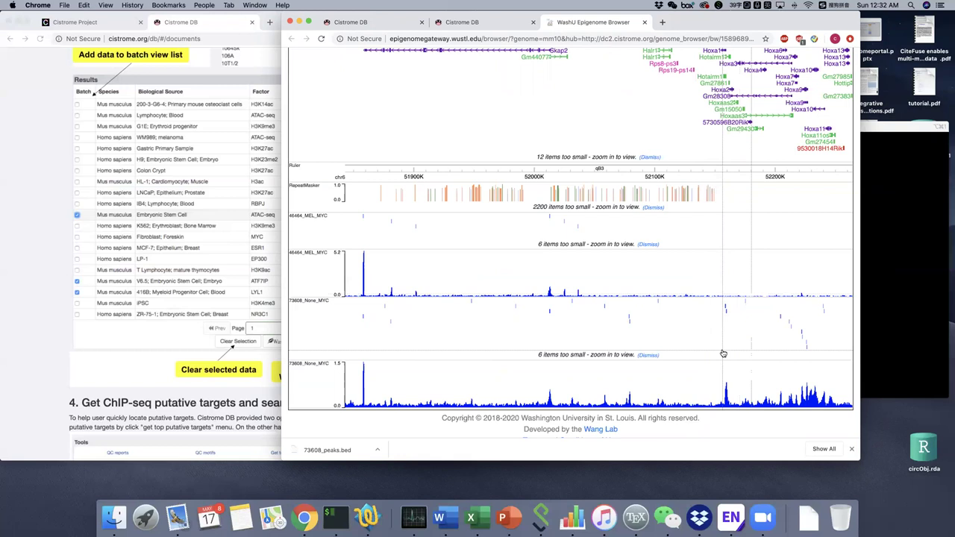
Return to the myc search results and show the iPSC dataset's QC reports beside the putative targets documentation.
left_click(472, 25)
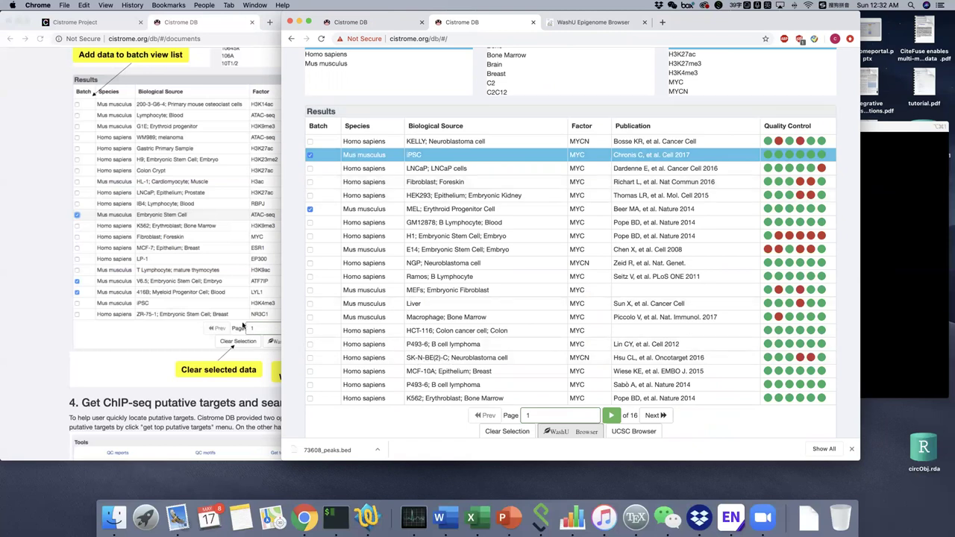
scroll(240, 326, "down", 6)
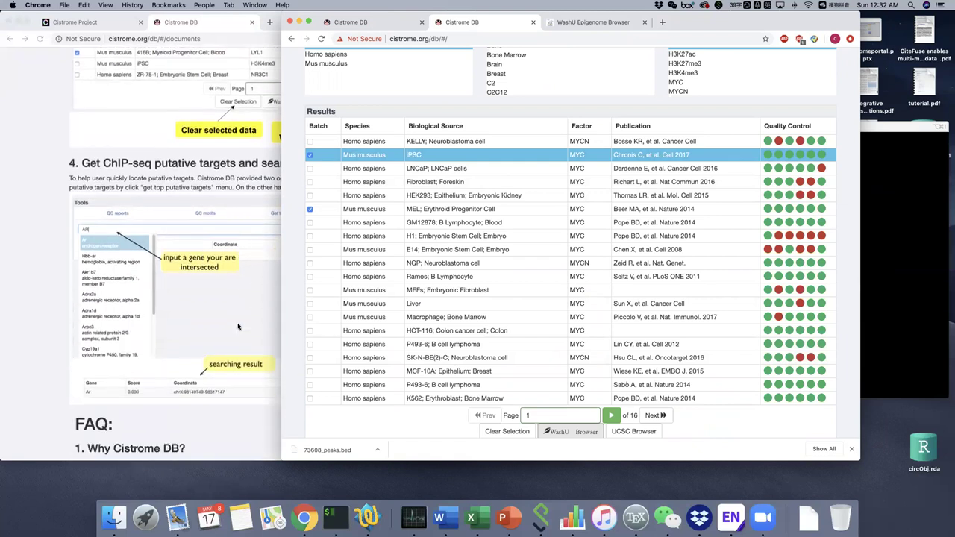
left_click_drag(692, 31, 727, 31)
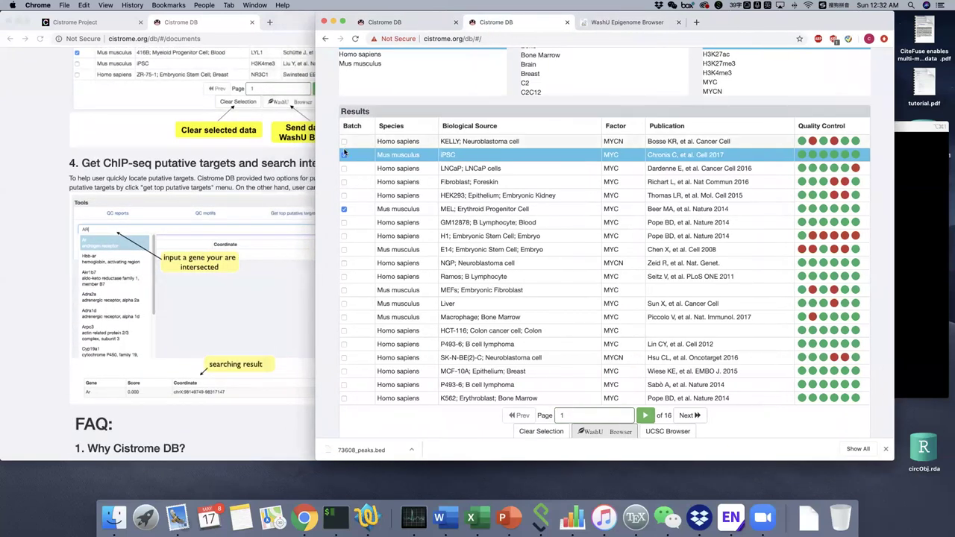
scroll(433, 246, "down", 10)
scroll(433, 246, "down", 5)
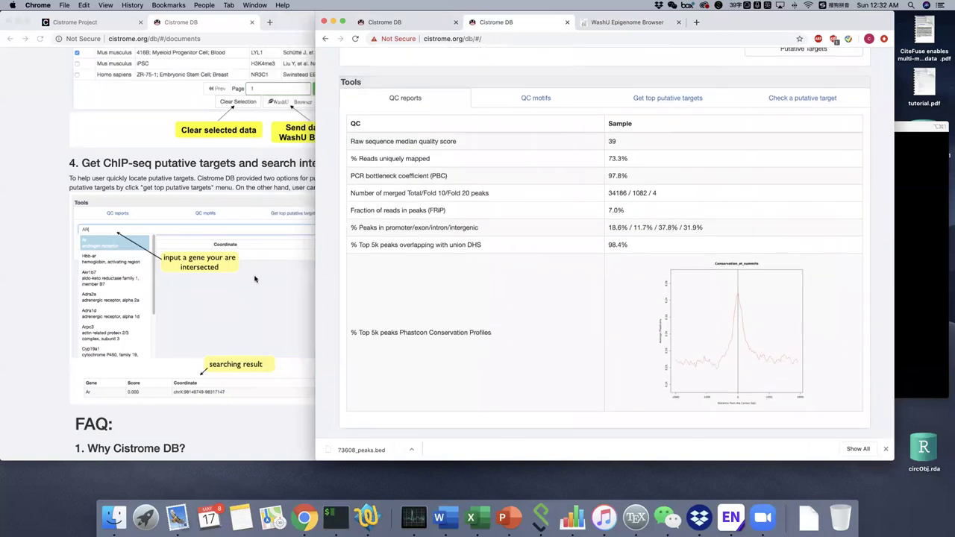
Read the documentation section on getting ChIP-seq putative targets and searching interesting targets, and return to the iPSC dataset.
left_click(254, 279)
scroll(257, 277, "down", 3)
scroll(261, 277, "down", 2)
scroll(147, 91, "up", 2)
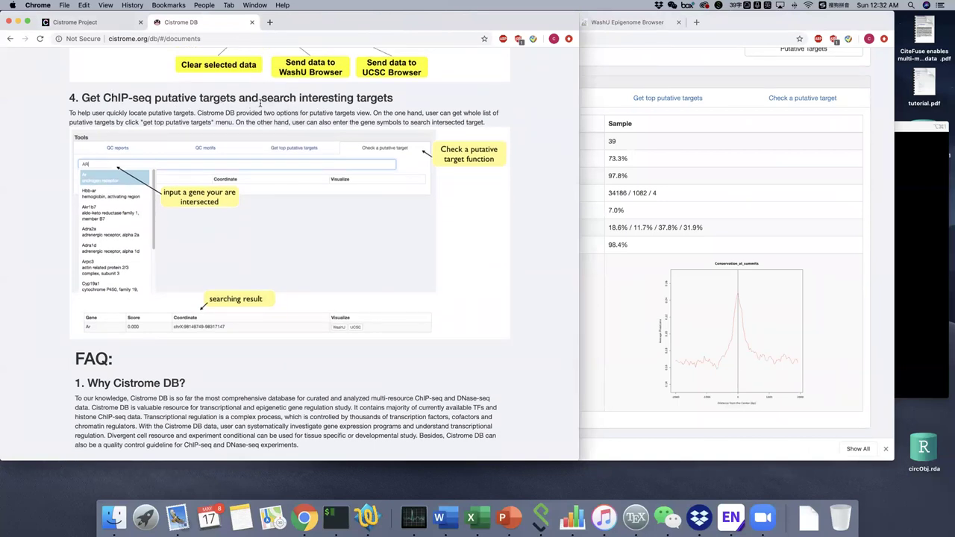
left_click(750, 28)
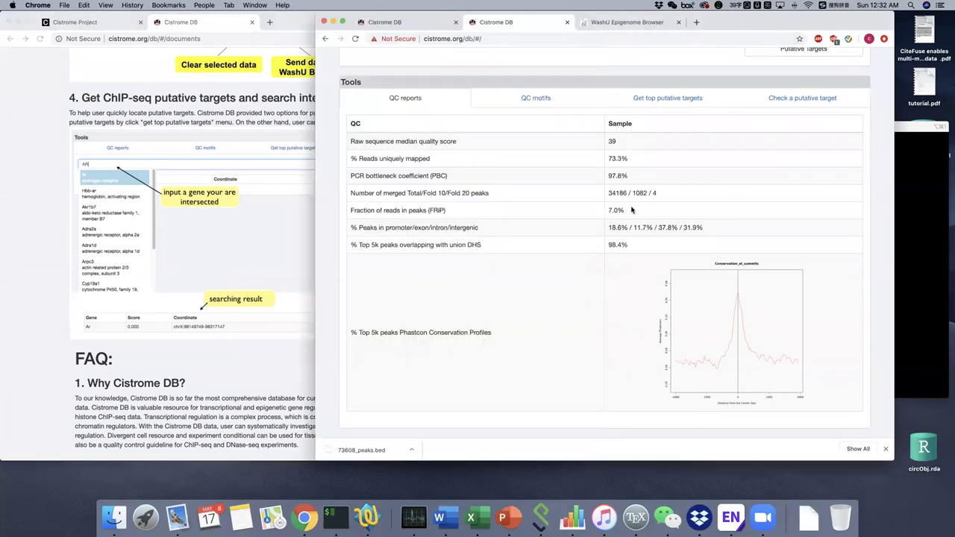
Search for sox in the iPSC dataset's putative target check and view the suggested genes.
left_click(797, 98)
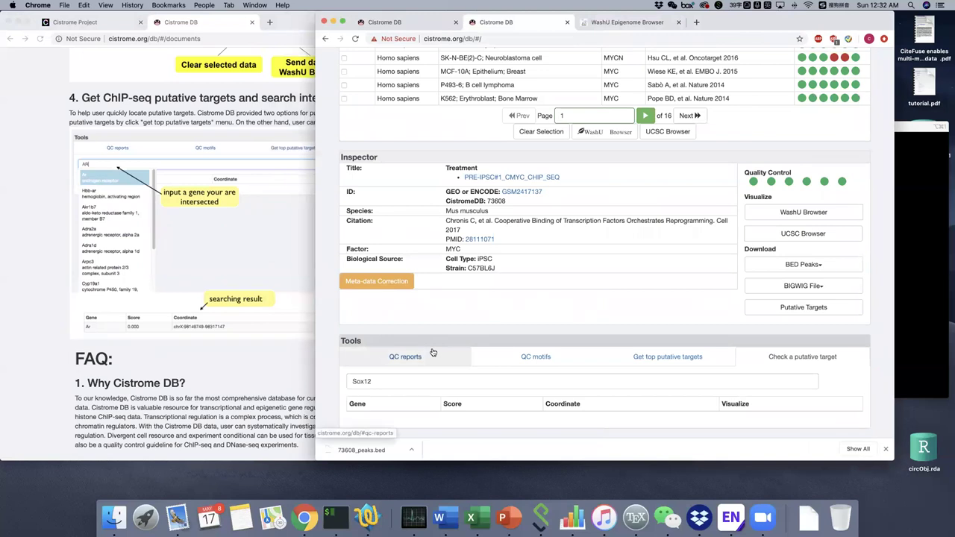
left_click(405, 377)
key("BackSpace")
key("BackSpace")
key("BackSpace")
key("BackSpace")
key("BackSpace")
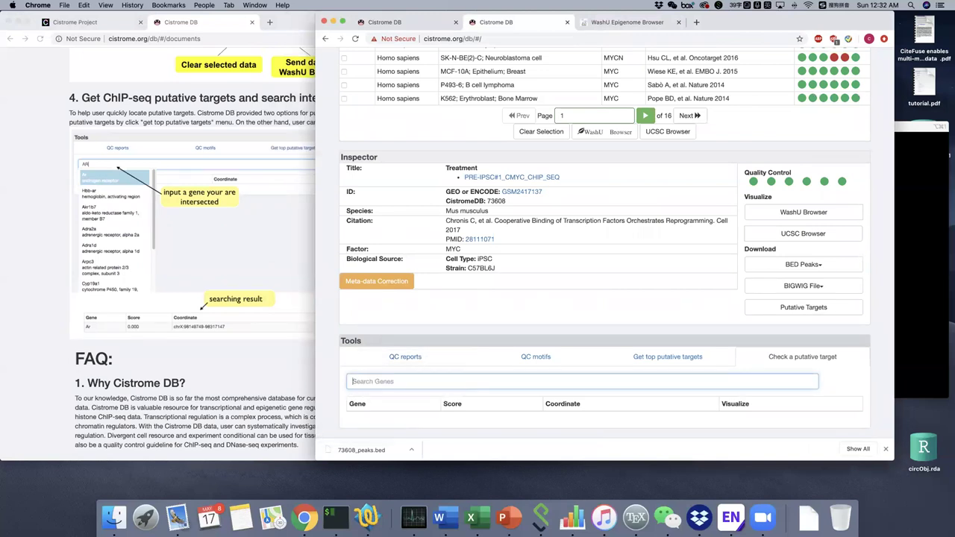
type("sox")
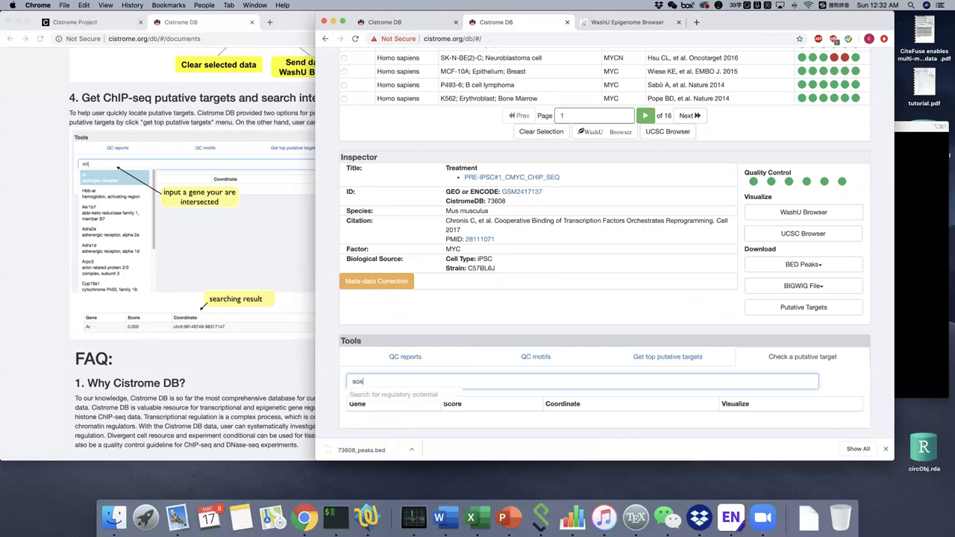
scroll(582, 381, "down", 3)
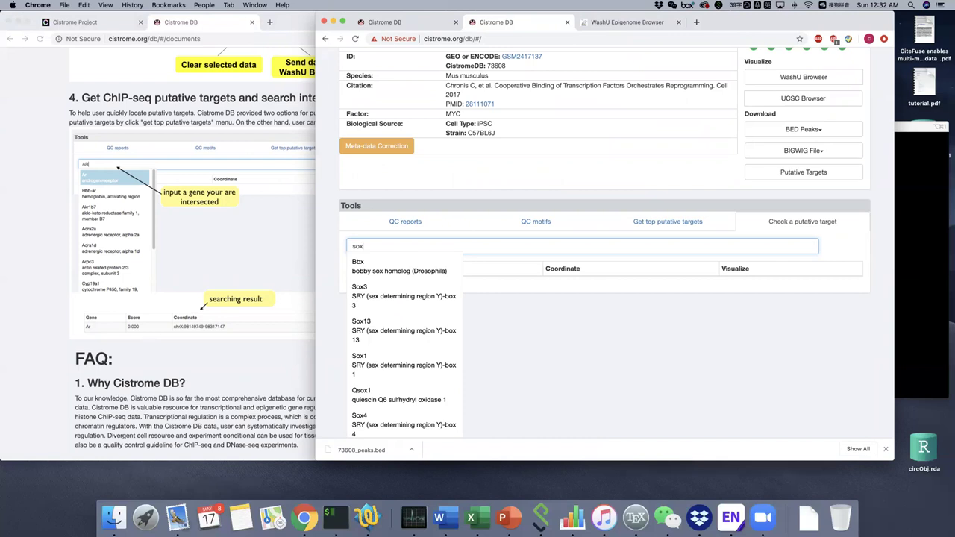
Replace the putative target search term with sox12.
key("BackSpace")
key("BackSpace")
key("BackSpace")
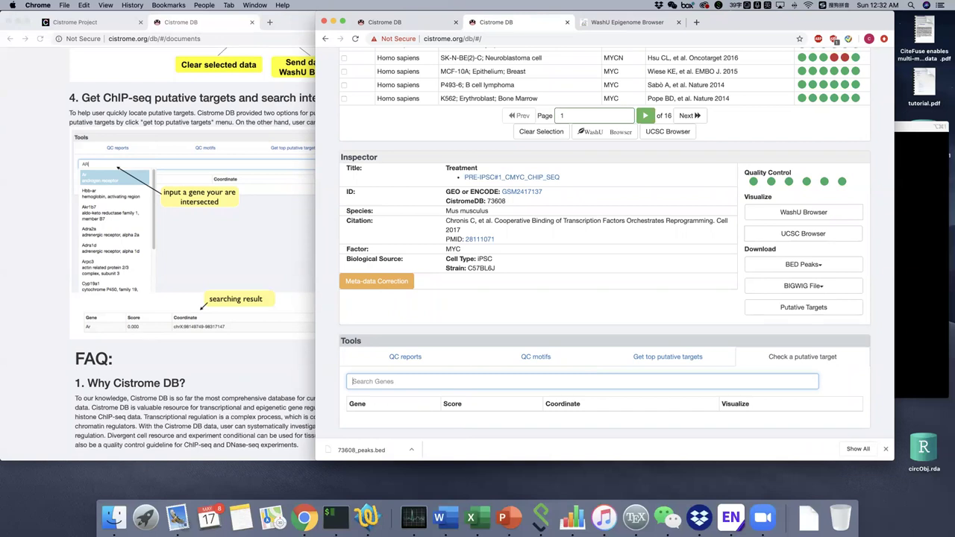
type("sox12")
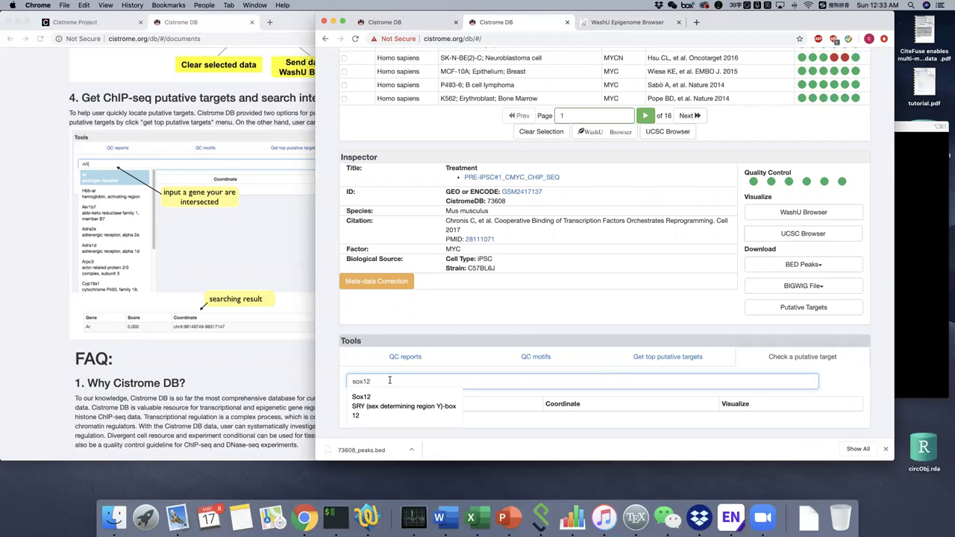
Look up Myc's score and coordinate as a putative target, and compare it with the dataset's top putative targets list.
key("super+a")
key("BackSpace")
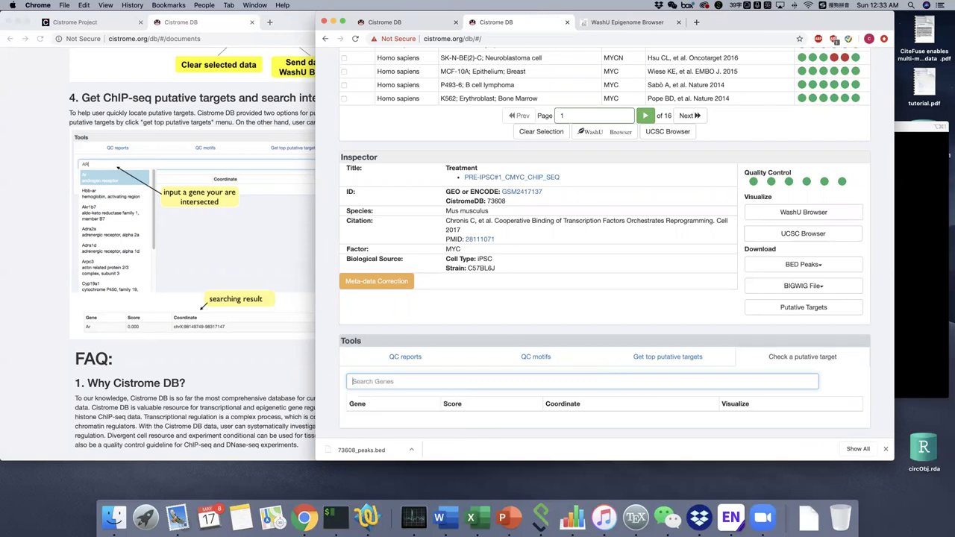
type("myc")
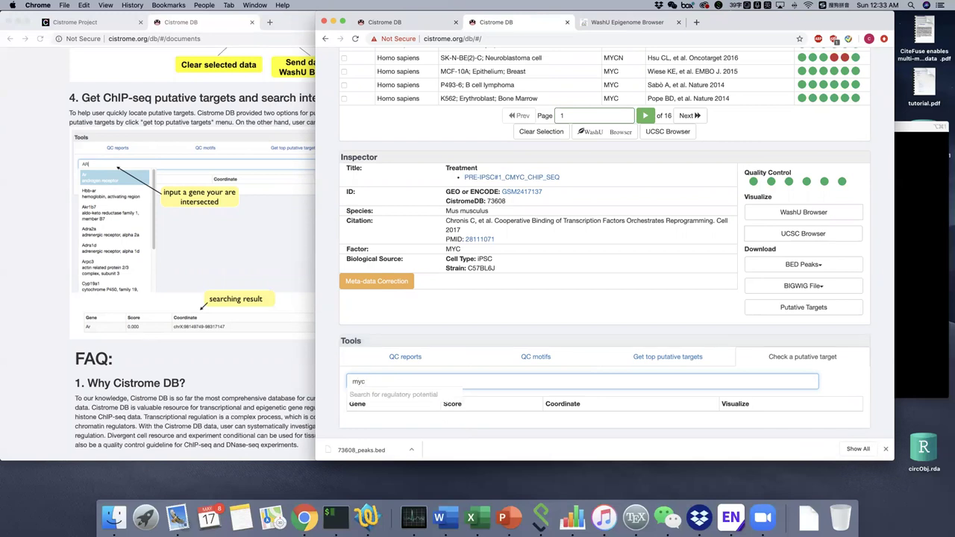
scroll(403, 392, "down", 3)
left_click(392, 265)
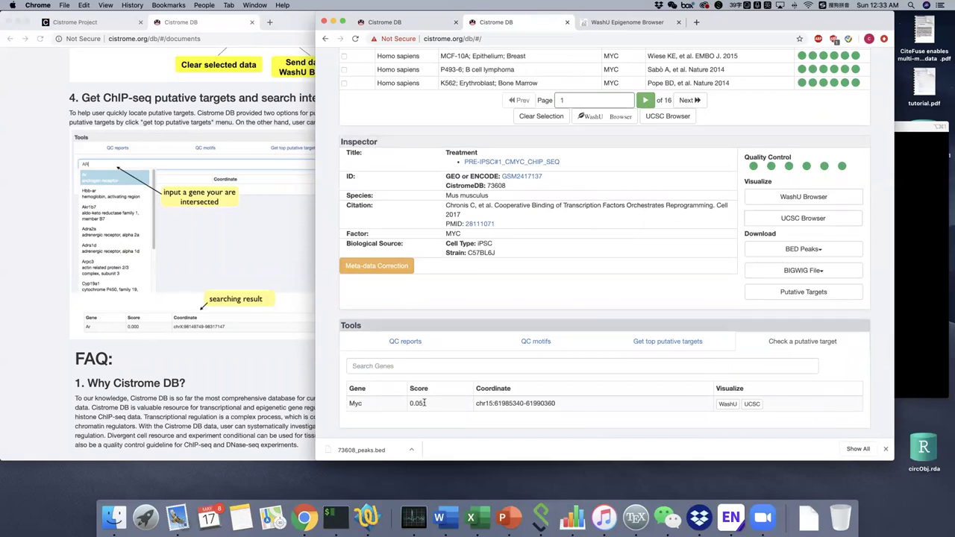
triple_click(538, 403)
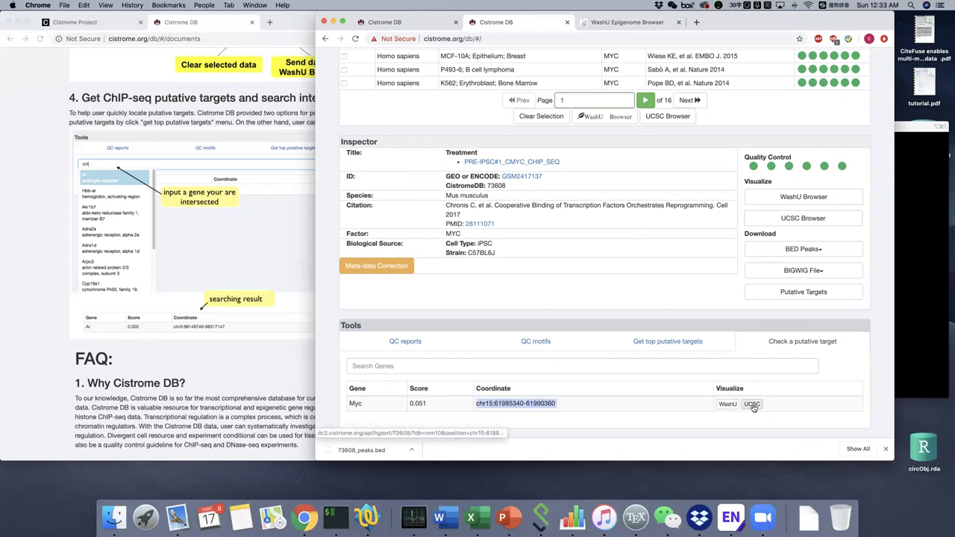
left_click(657, 343)
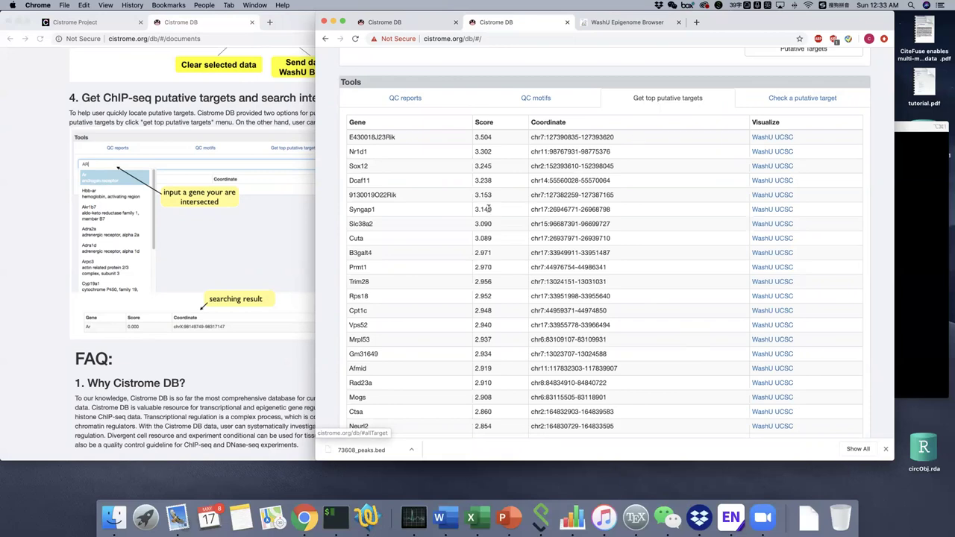
Browse the iPSC dataset's top putative targets by gene and score, and return to the Myc putative target check.
scroll(489, 209, "down", 15)
scroll(489, 209, "up", 15)
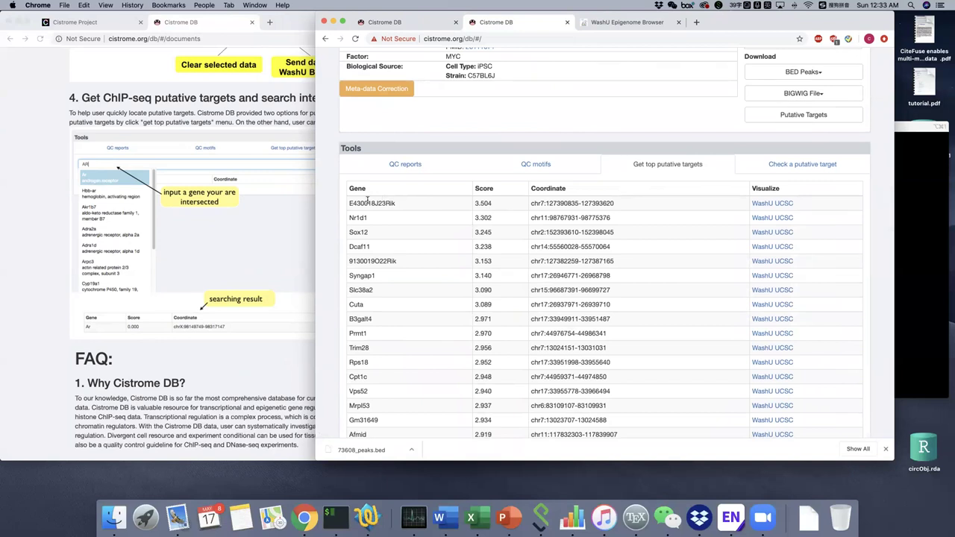
scroll(373, 202, "down", 10)
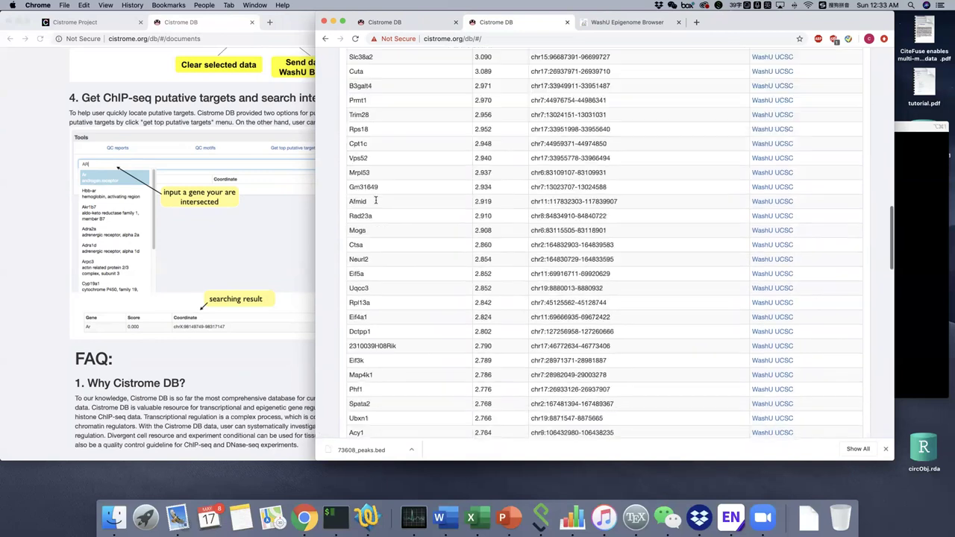
scroll(376, 203, "up", 6)
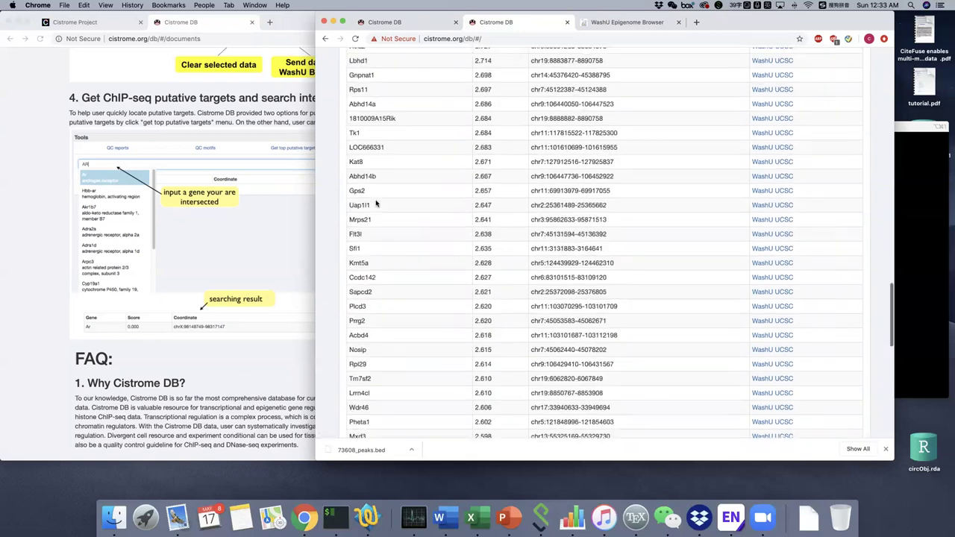
scroll(376, 203, "up", 10)
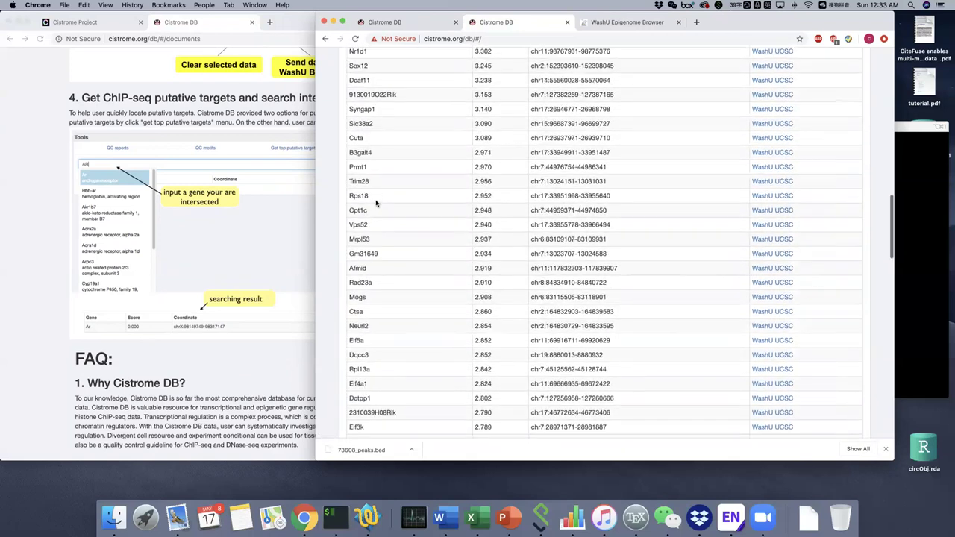
left_click(797, 150)
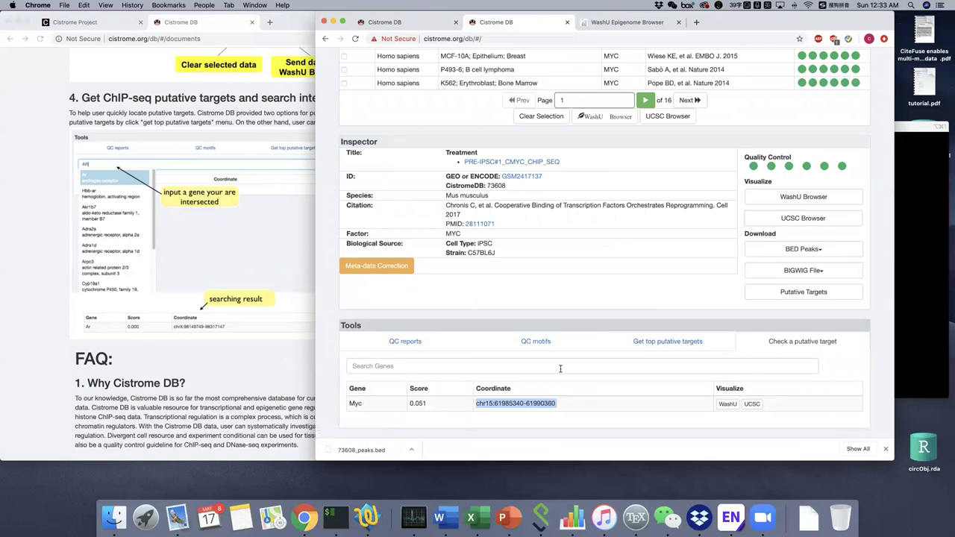
scroll(560, 368, "up", 10)
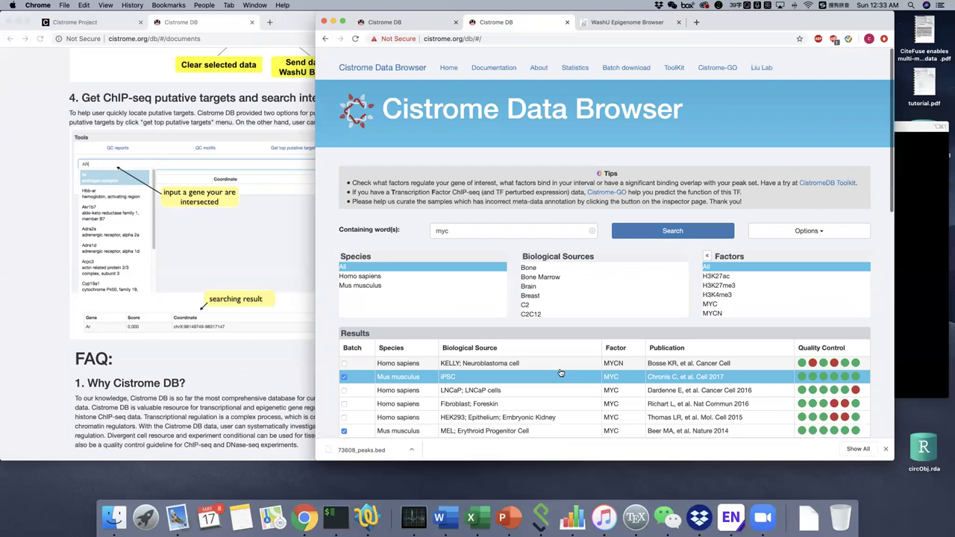
Read the documentation's FAQ on Cistrome DB's contents, data analysis procedure and quality control metrics.
left_click(268, 290)
scroll(268, 290, "down", 5)
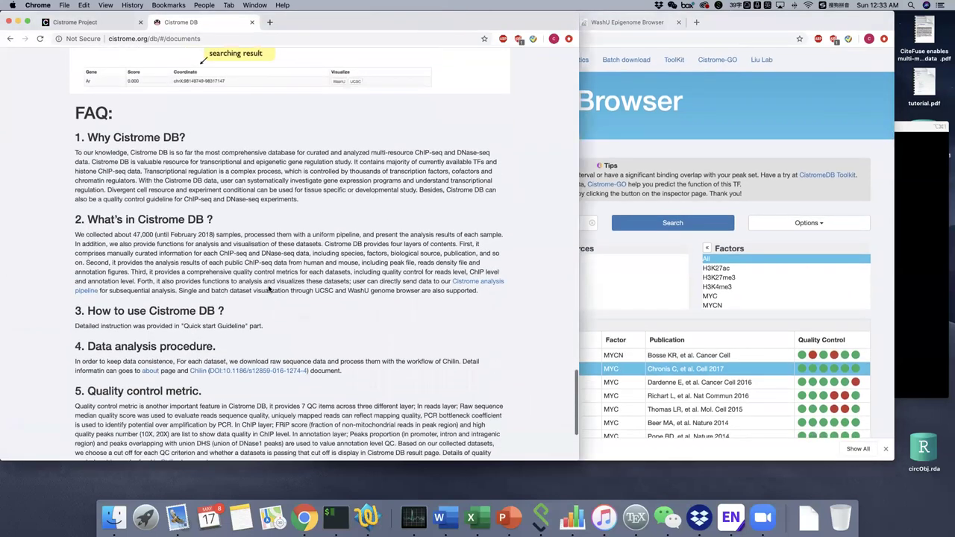
left_click_drag(372, 23, 397, 24)
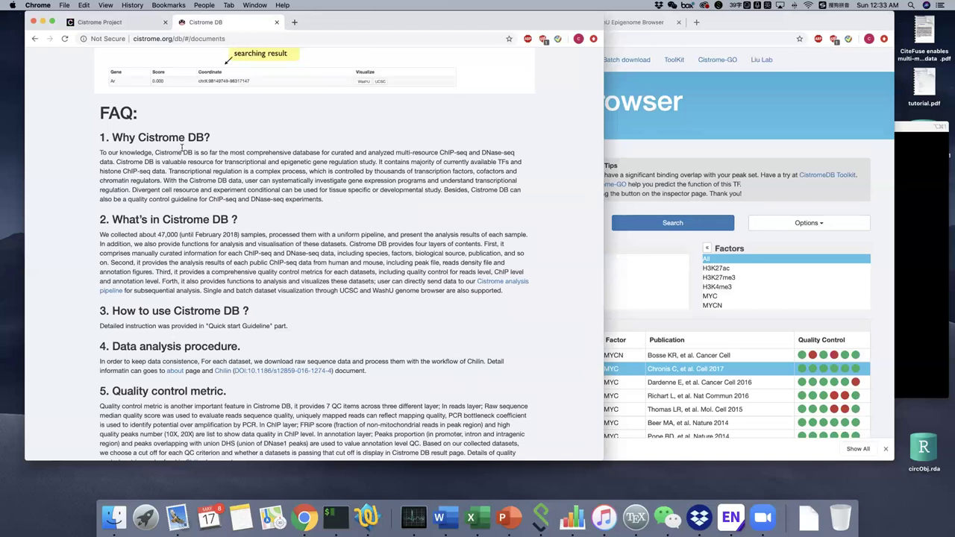
scroll(214, 196, "down", 5)
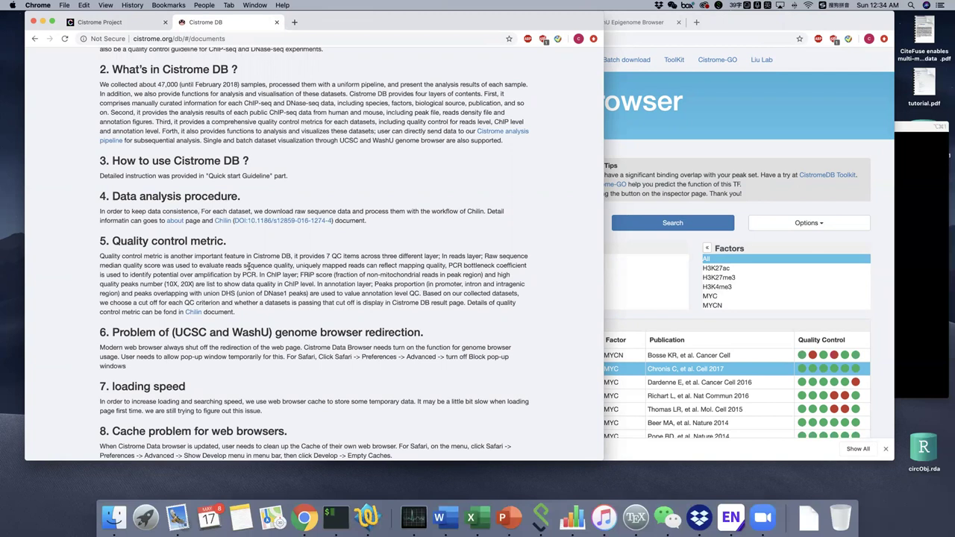
scroll(242, 324, "up", 3)
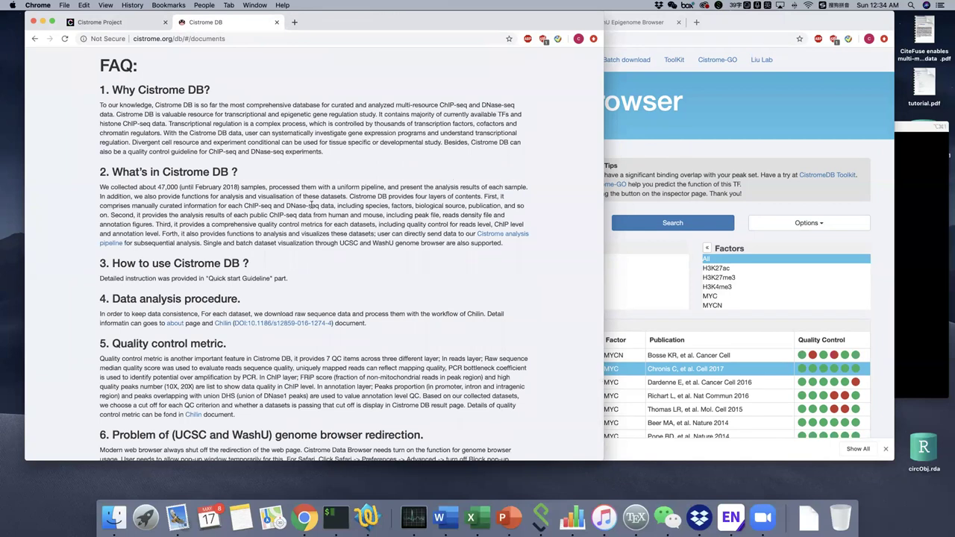
scroll(325, 200, "up", 9)
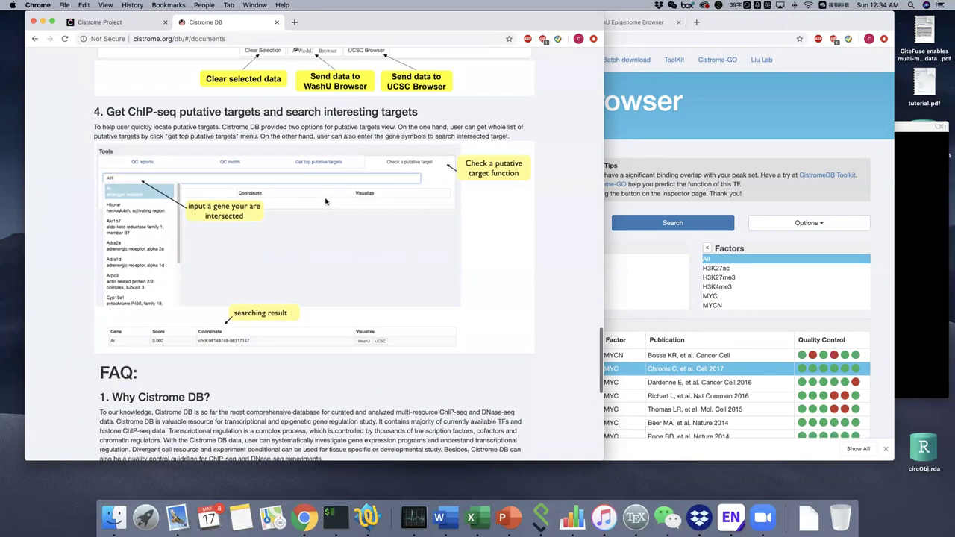
Open the Data Browser's statistics page and examine the sample counts by species, cumulative sample growth and site visit charts.
left_click(674, 154)
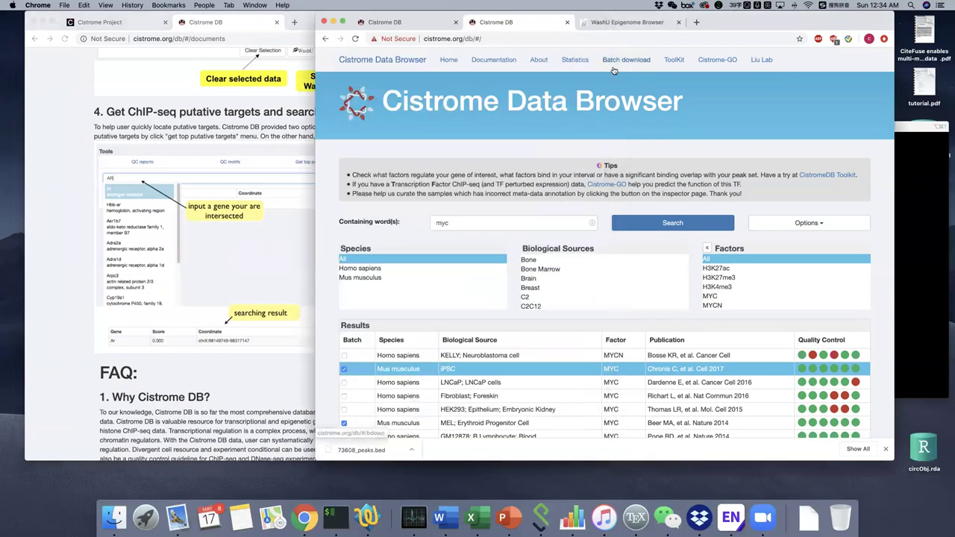
left_click(573, 63)
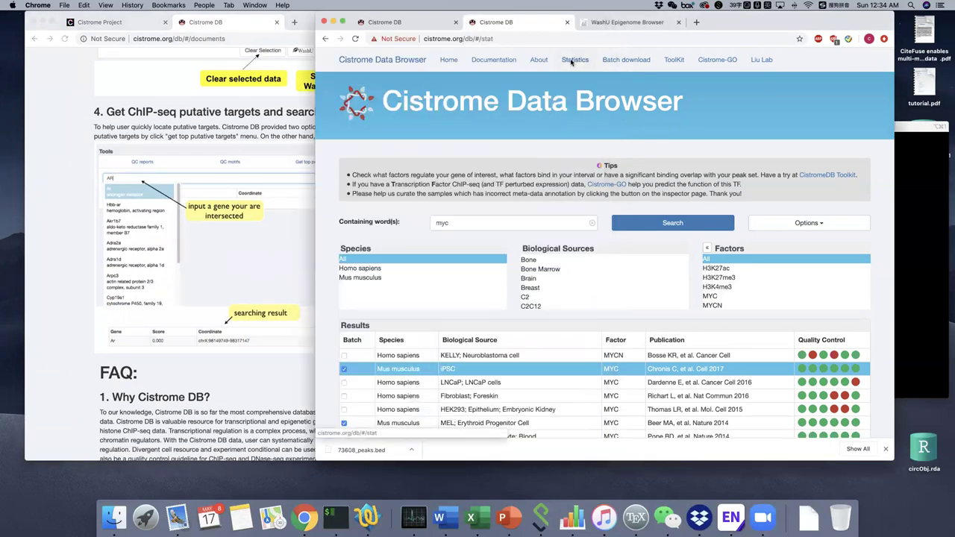
scroll(520, 191, "down", 2)
scroll(520, 191, "down", 3)
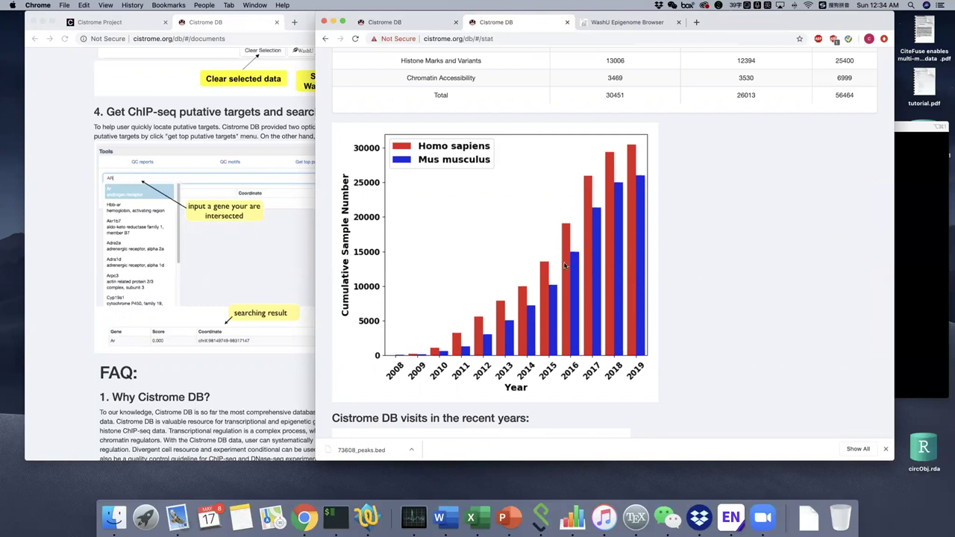
scroll(567, 267, "down", 3)
scroll(582, 270, "up", 3)
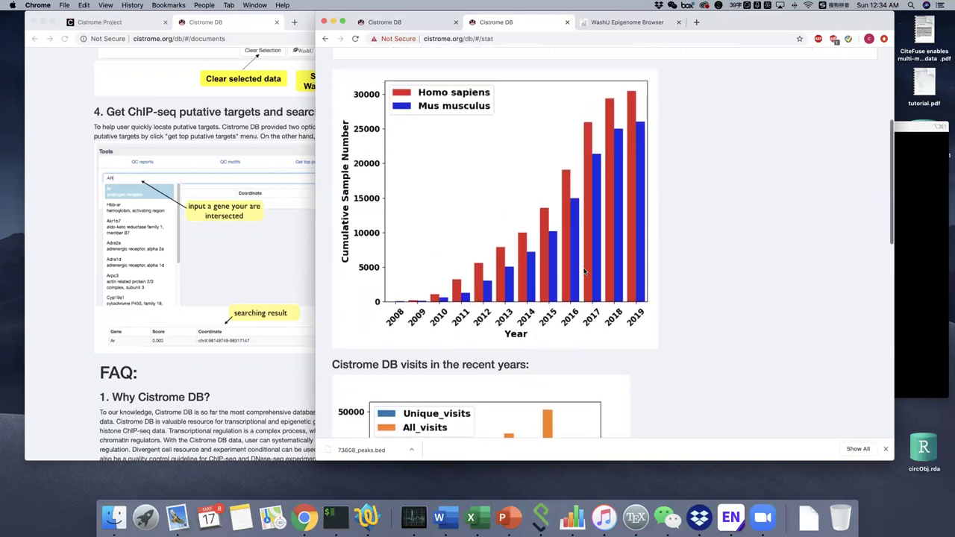
scroll(585, 271, "up", 3)
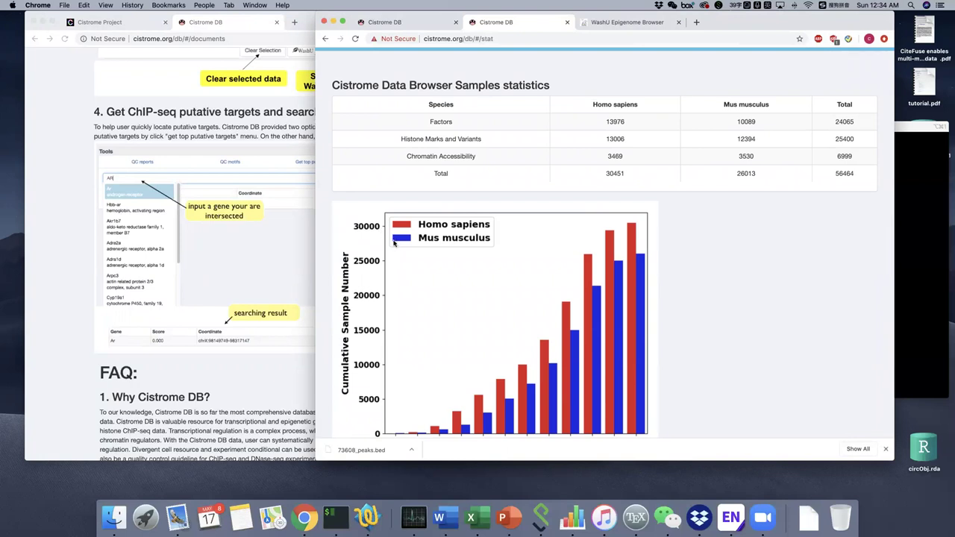
scroll(394, 242, "down", 3)
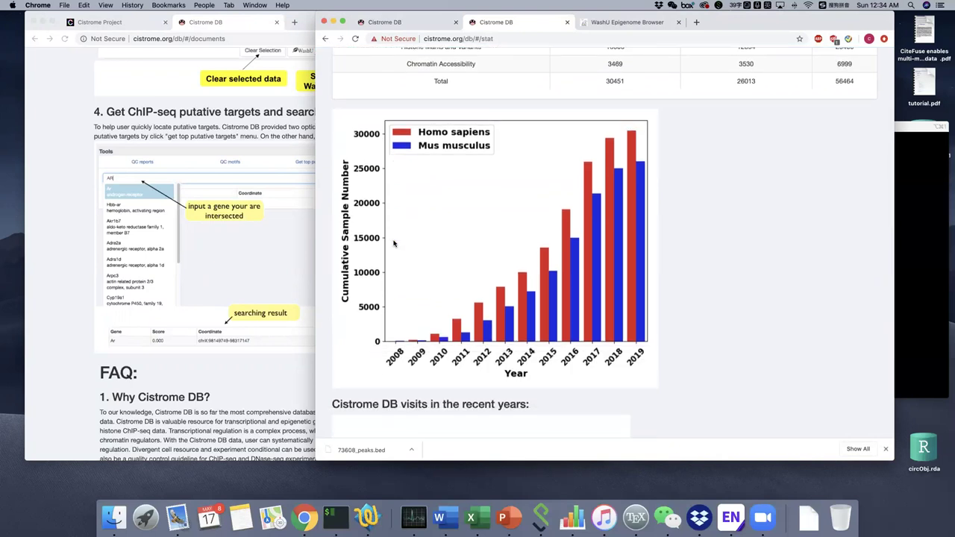
scroll(394, 243, "down", 10)
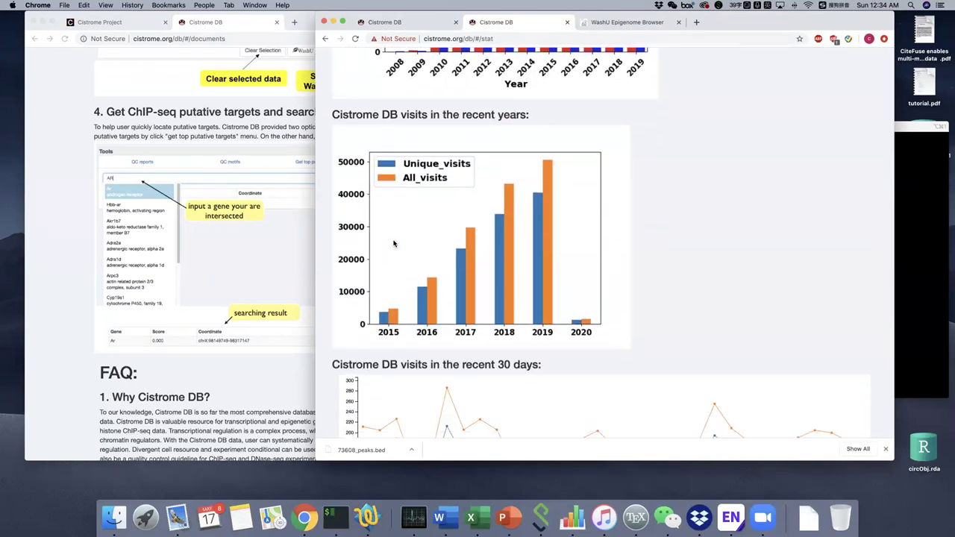
scroll(394, 242, "down", 10)
scroll(394, 243, "up", 10)
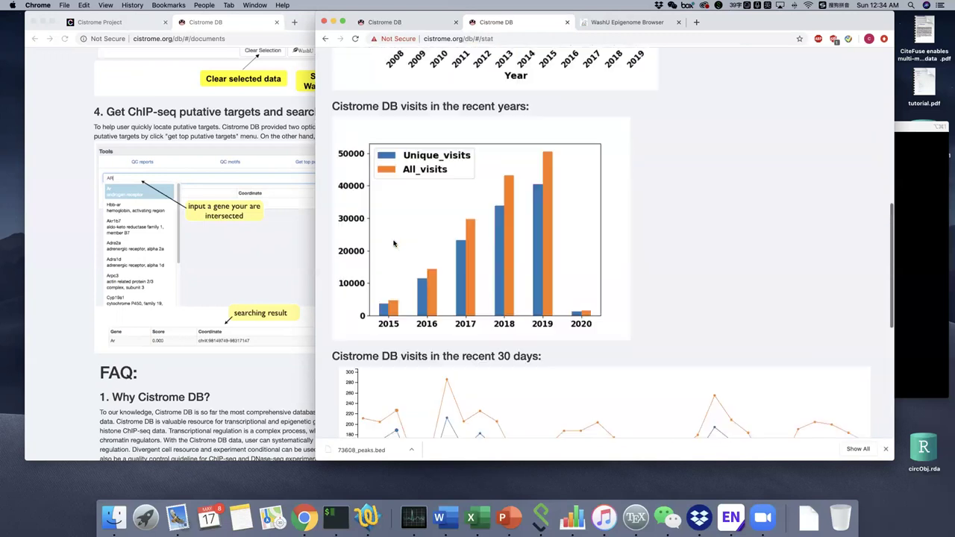
scroll(394, 243, "up", 10)
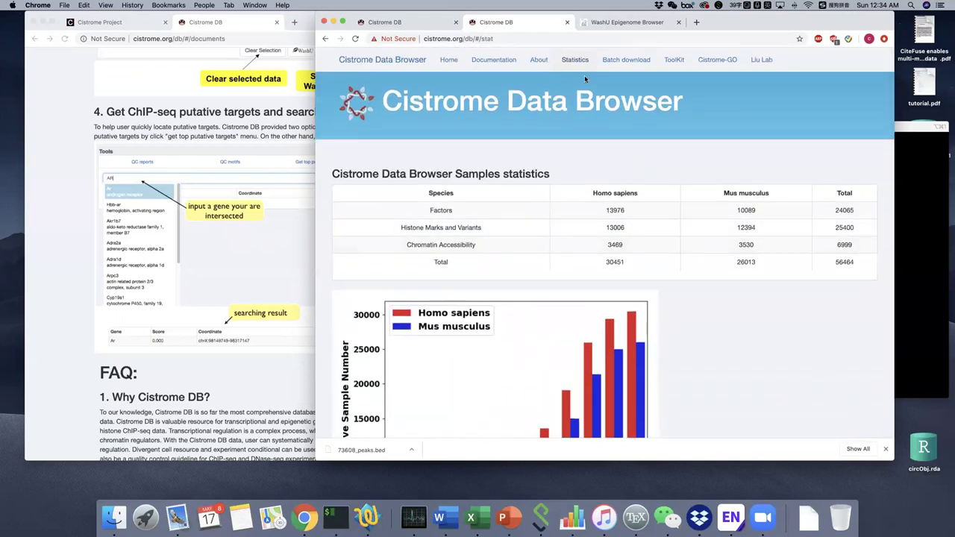
Open the batch download page and review its requester fields, data type choices and terms of usage.
left_click(629, 62)
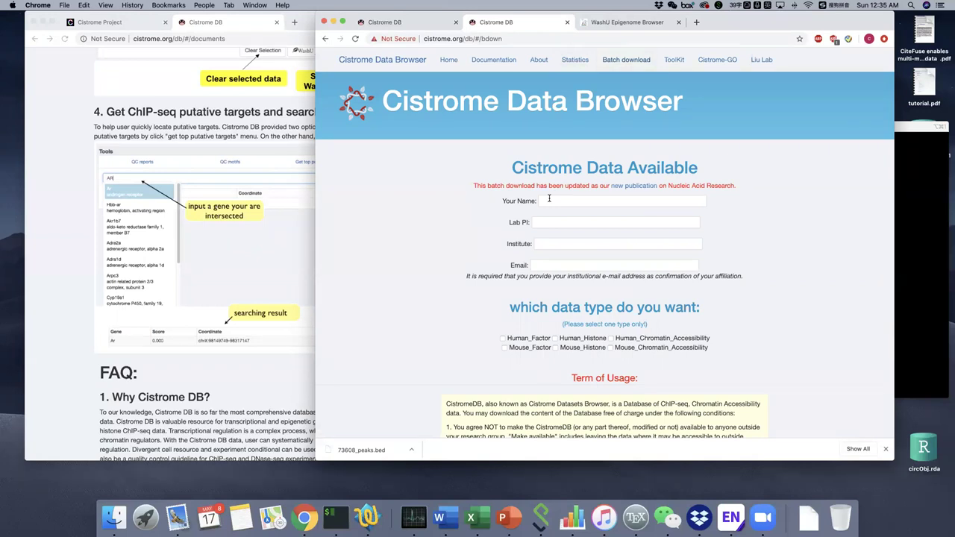
scroll(549, 198, "down", 6)
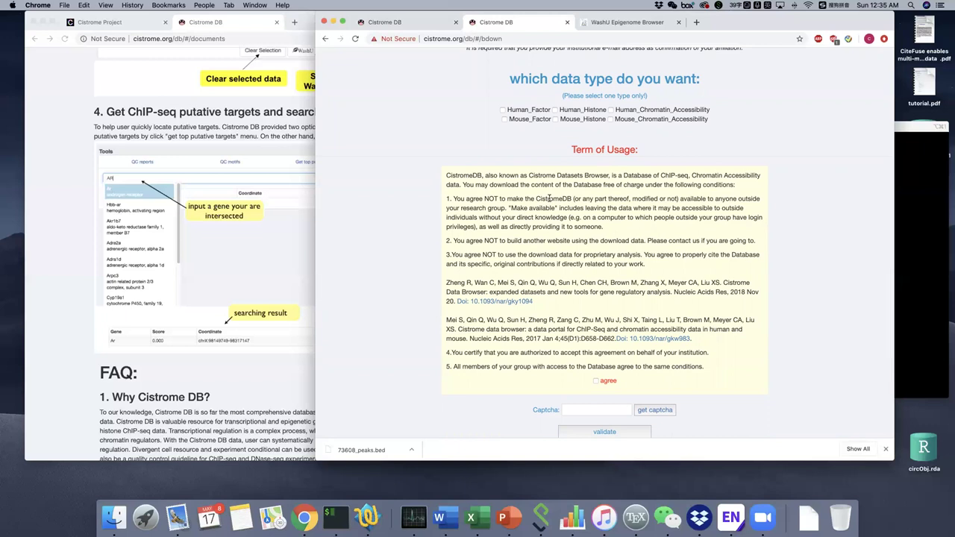
scroll(549, 199, "up", 6)
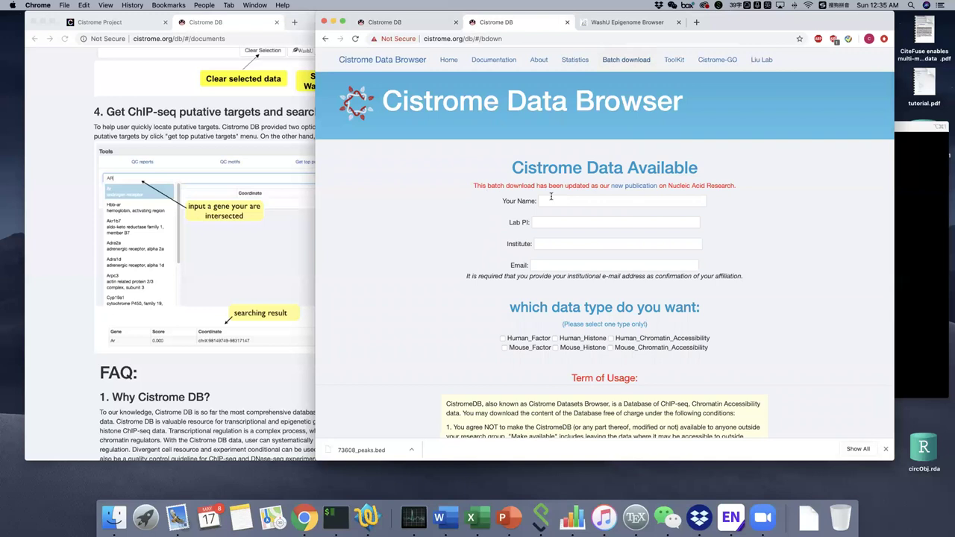